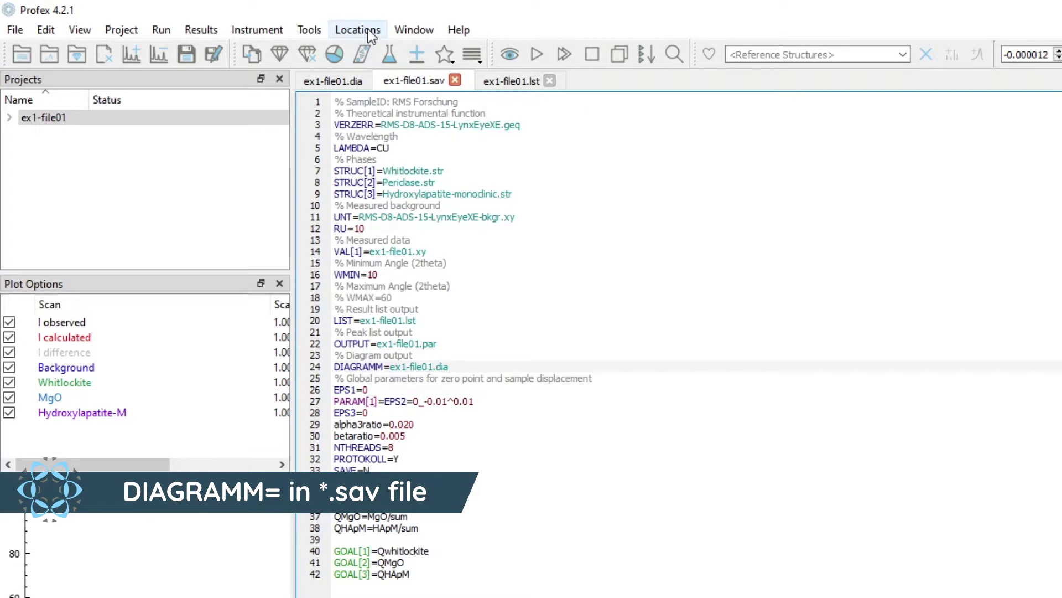
# Step: Open the current project's folder and open ex1-file01.dia in Notepad, without making Notepad the default app for .dia files
pyautogui.click(358, 29)
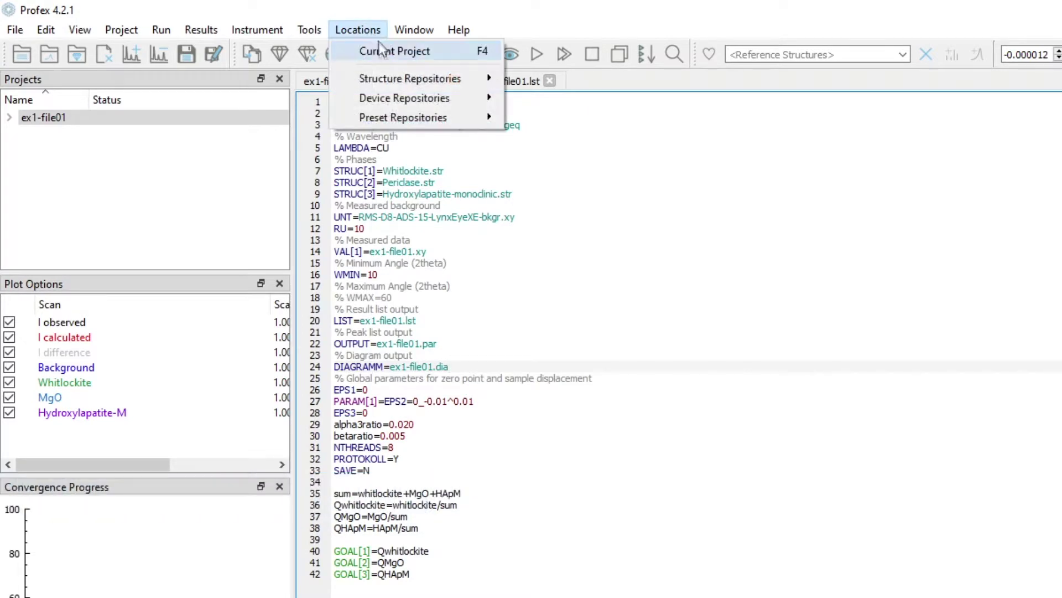
pyautogui.click(388, 48)
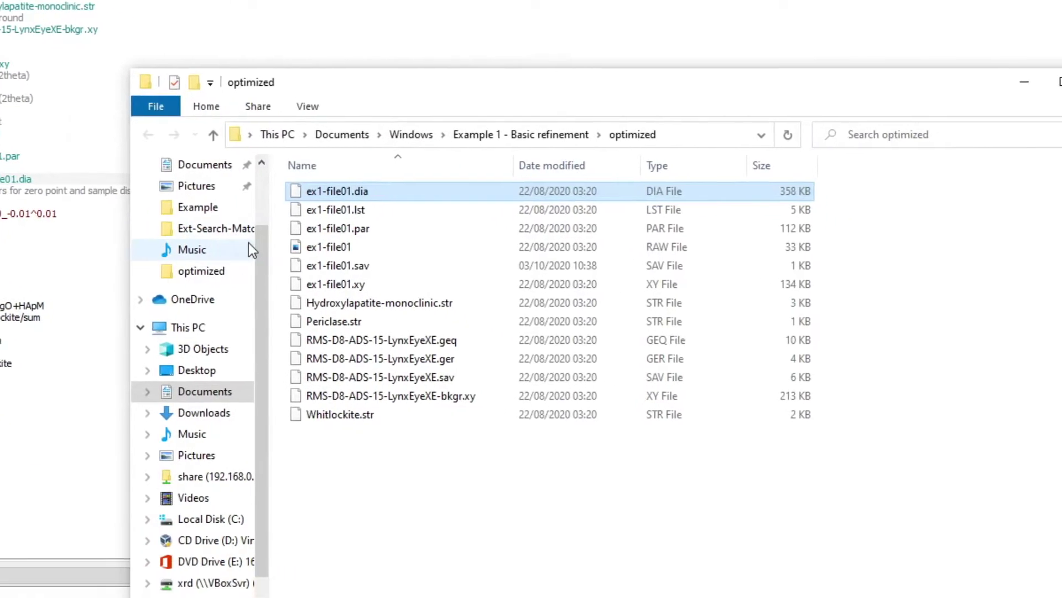
pyautogui.click(249, 139)
pyautogui.rightClick(252, 141)
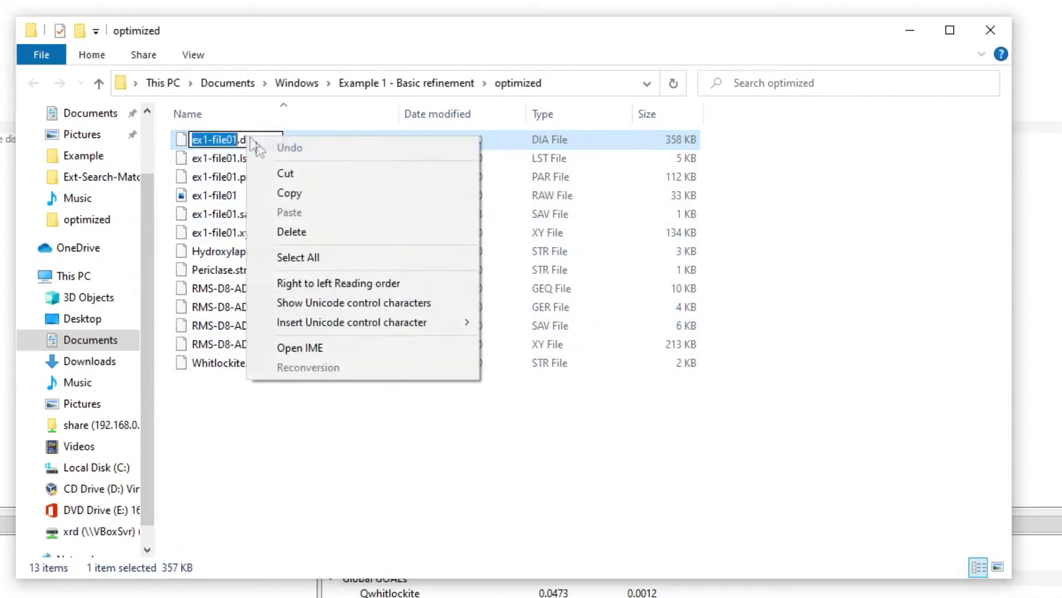
pyautogui.click(210, 160)
pyautogui.click(206, 142)
pyautogui.rightClick(206, 142)
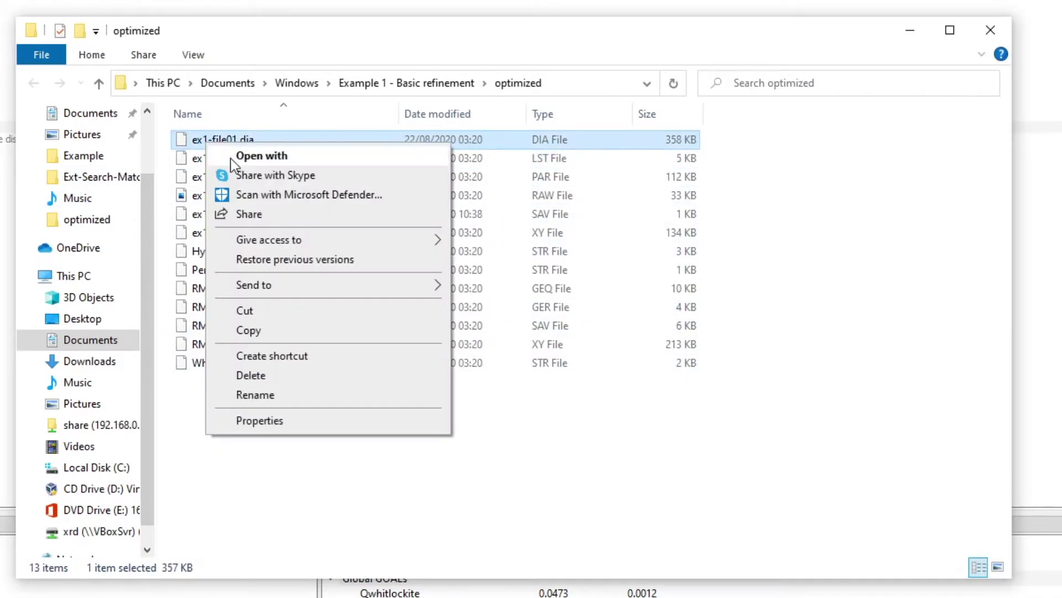
pyautogui.click(242, 155)
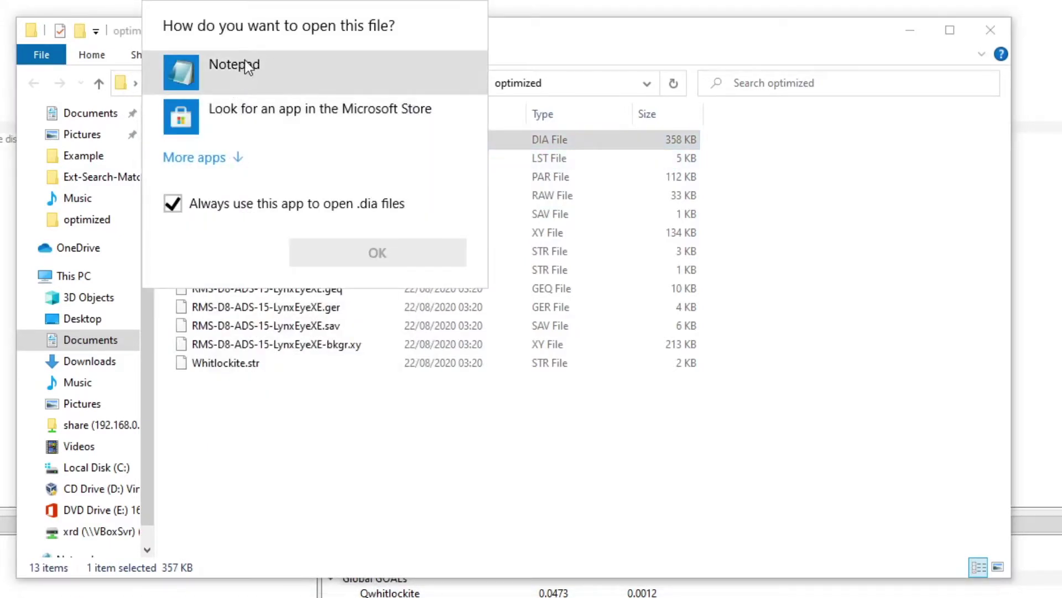
pyautogui.click(199, 203)
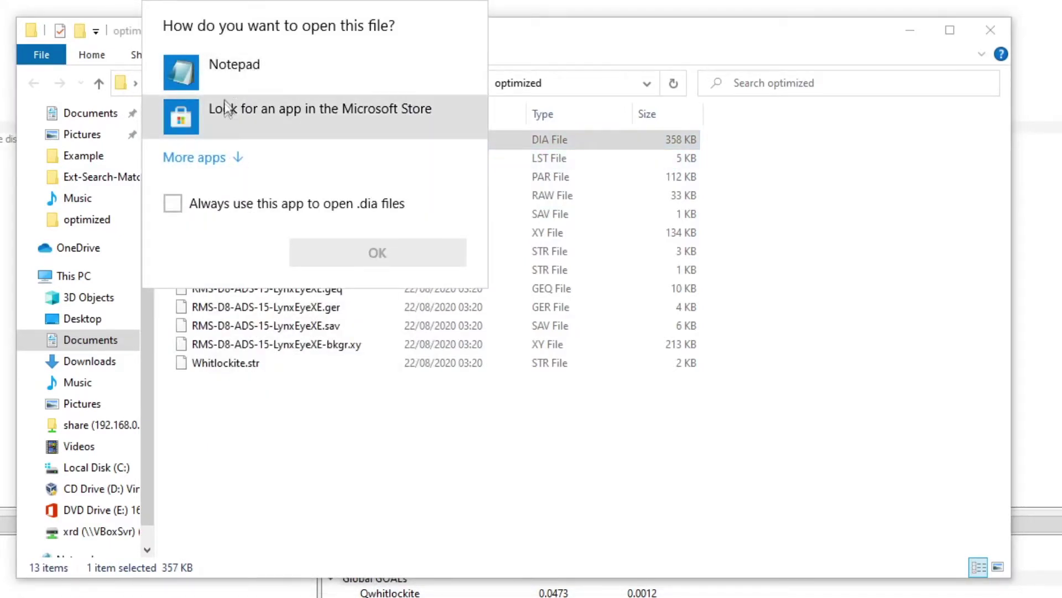
pyautogui.click(227, 68)
pyautogui.click(349, 254)
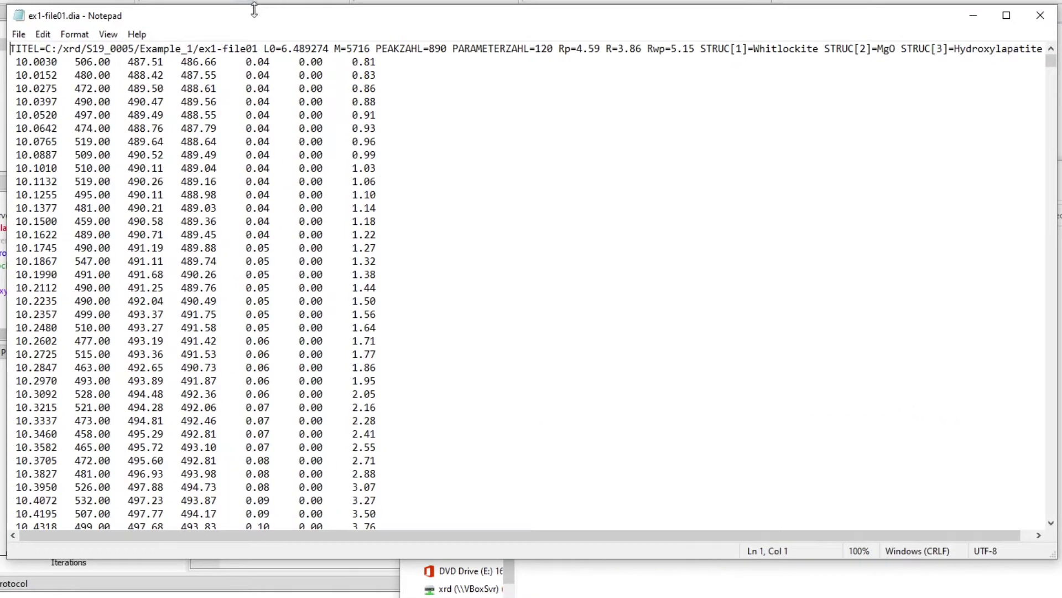
# Step: Examine the header line of ex1-file01.dia, including its STRUC phase names, and the data columns beneath it
pyautogui.moveTo(10, 48); pyautogui.dragTo(710, 46)
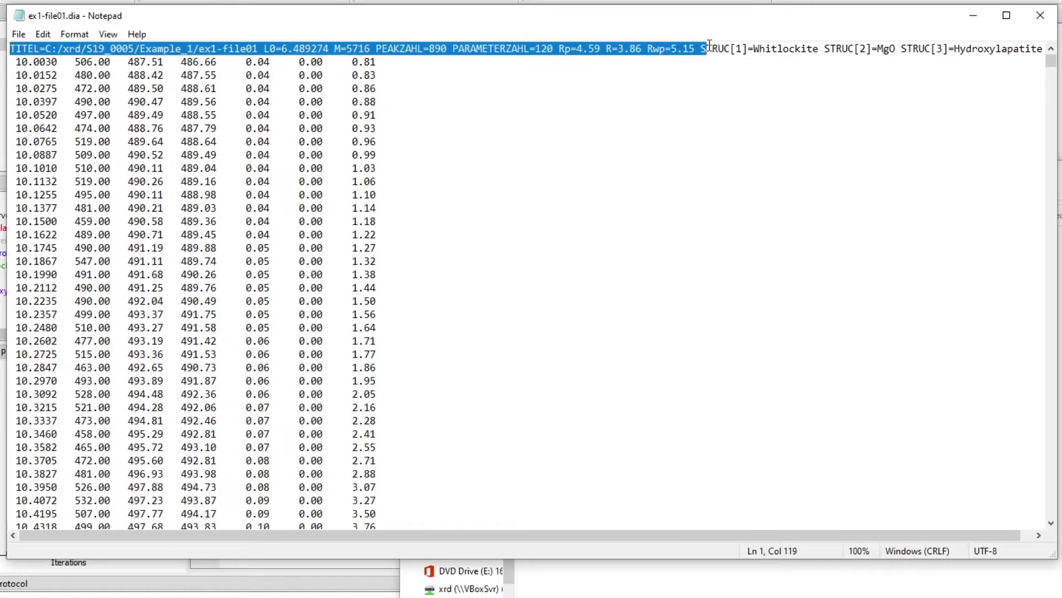
pyautogui.click(778, 49)
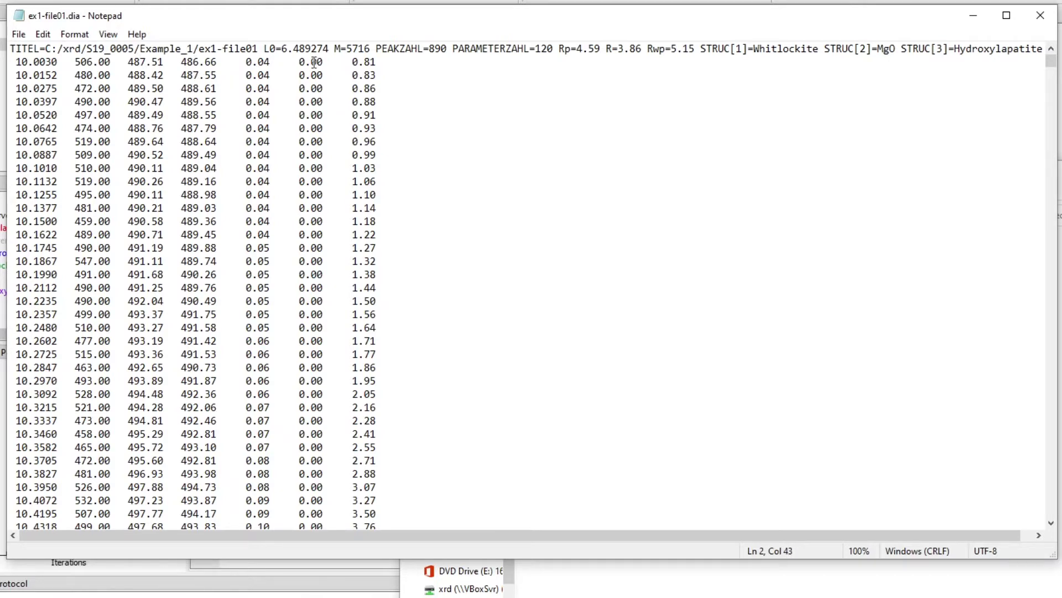
pyautogui.click(357, 62)
pyautogui.moveTo(705, 49); pyautogui.dragTo(768, 48)
pyautogui.click(766, 48)
pyautogui.moveTo(877, 50); pyautogui.dragTo(898, 49)
pyautogui.click(967, 50)
pyautogui.click(151, 62)
pyautogui.click(92, 63)
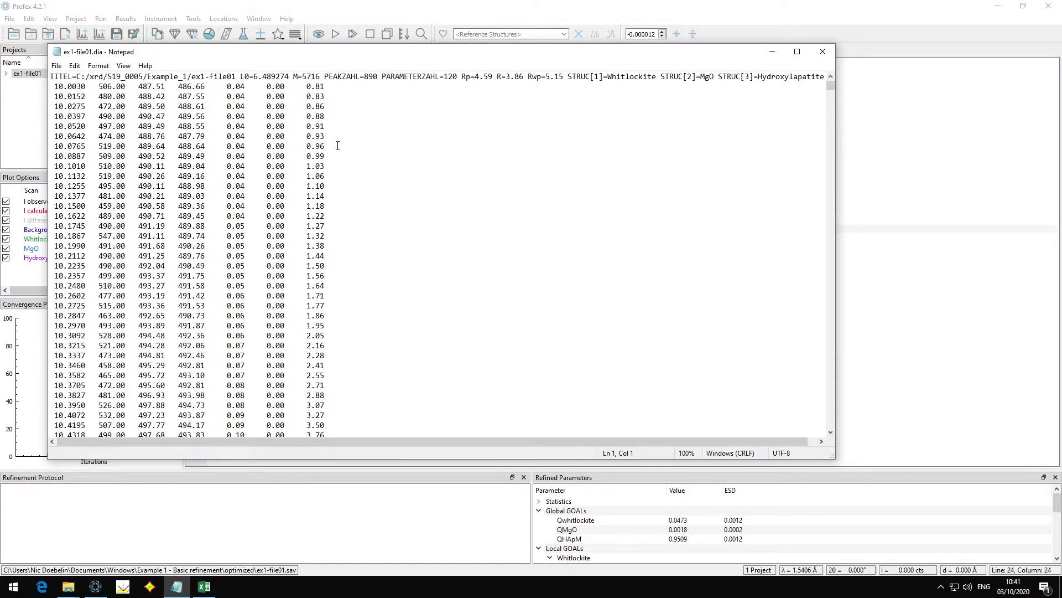
# Step: Copy the entire contents of ex1-file01.dia and paste them into the blank Excel sheet starting at cell A1
pyautogui.hotkey('ctrl', 'a')
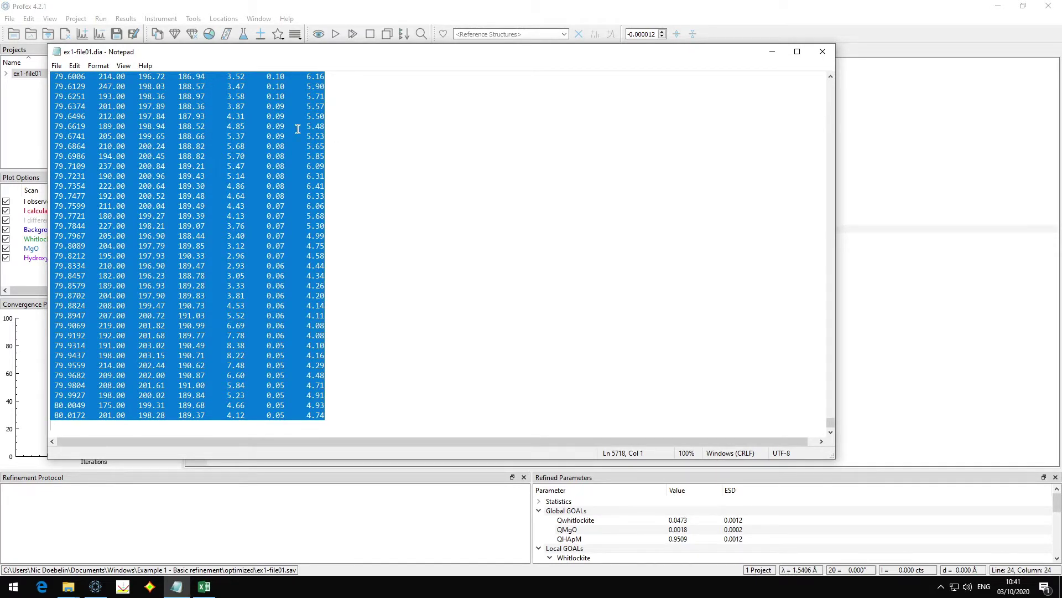
pyautogui.click(204, 586)
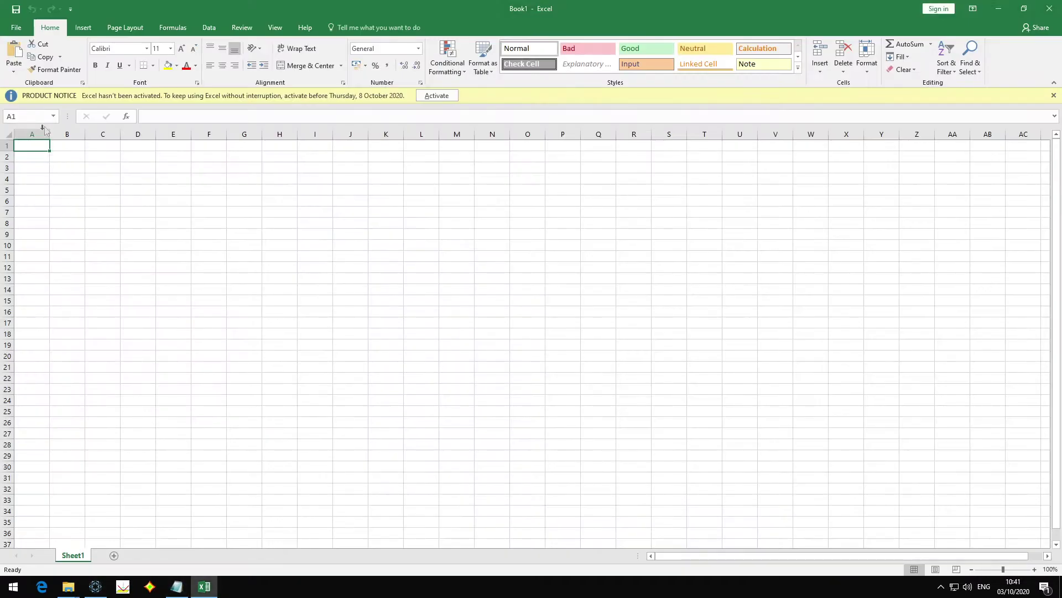
pyautogui.hotkey('ctrl', 'v')
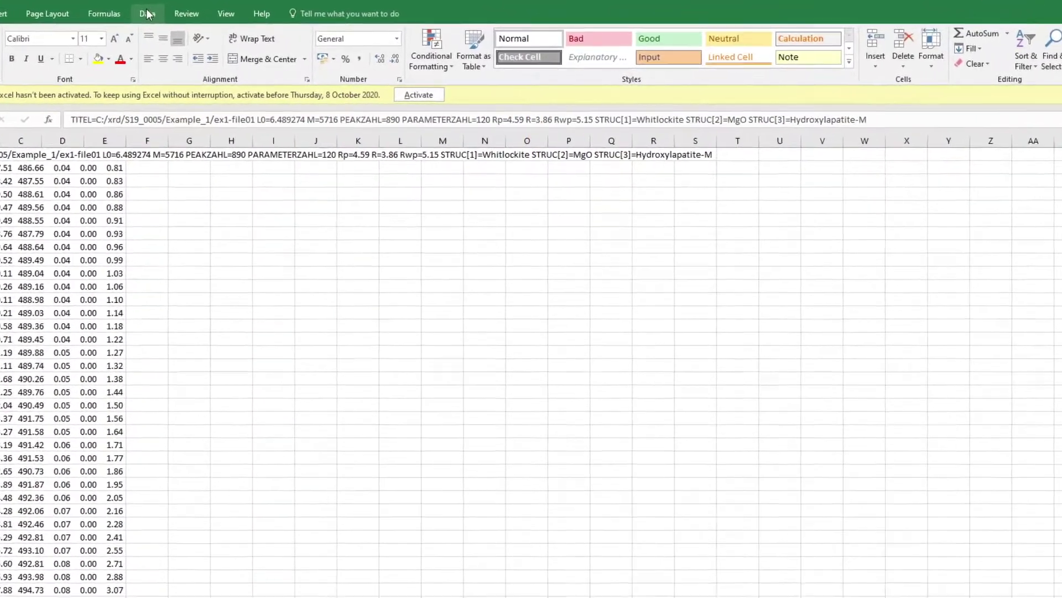
# Step: Split the pasted text into columns as delimited data, using only Space as the delimiter and treating consecutive delimiters as one
pyautogui.click(209, 27)
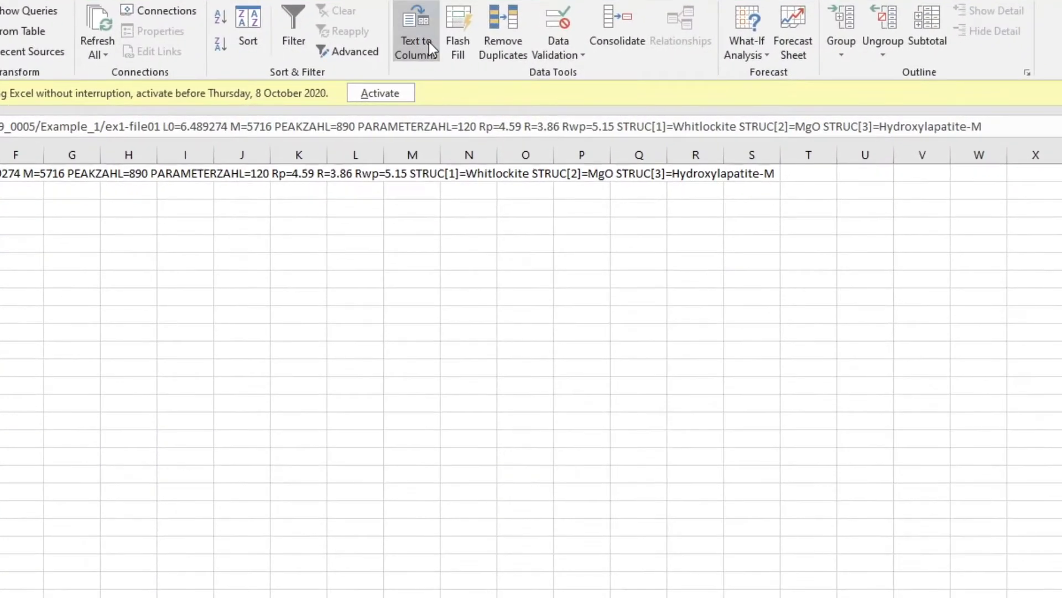
pyautogui.click(425, 45)
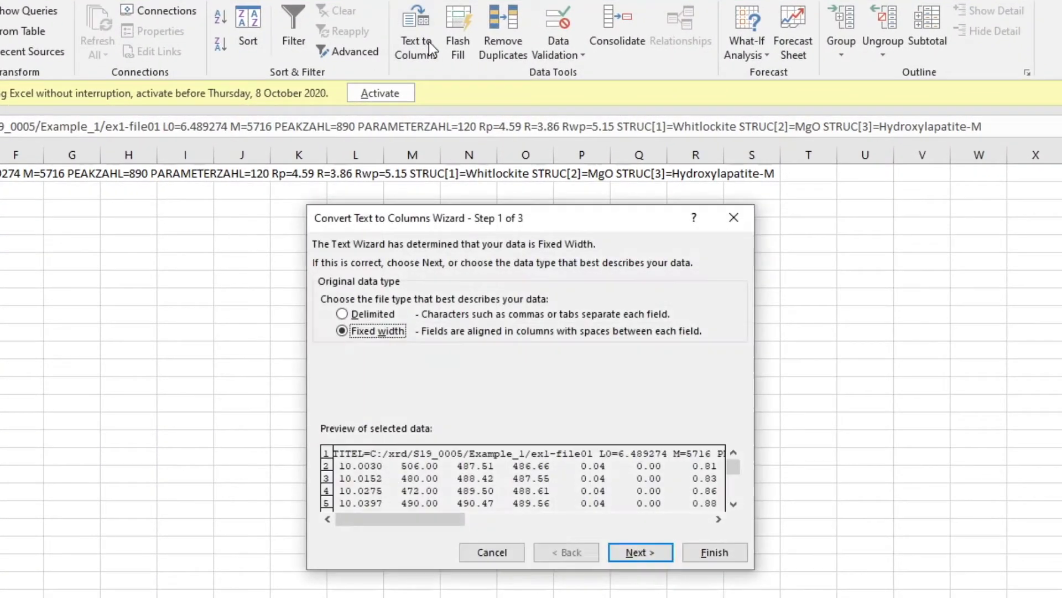
pyautogui.click(359, 315)
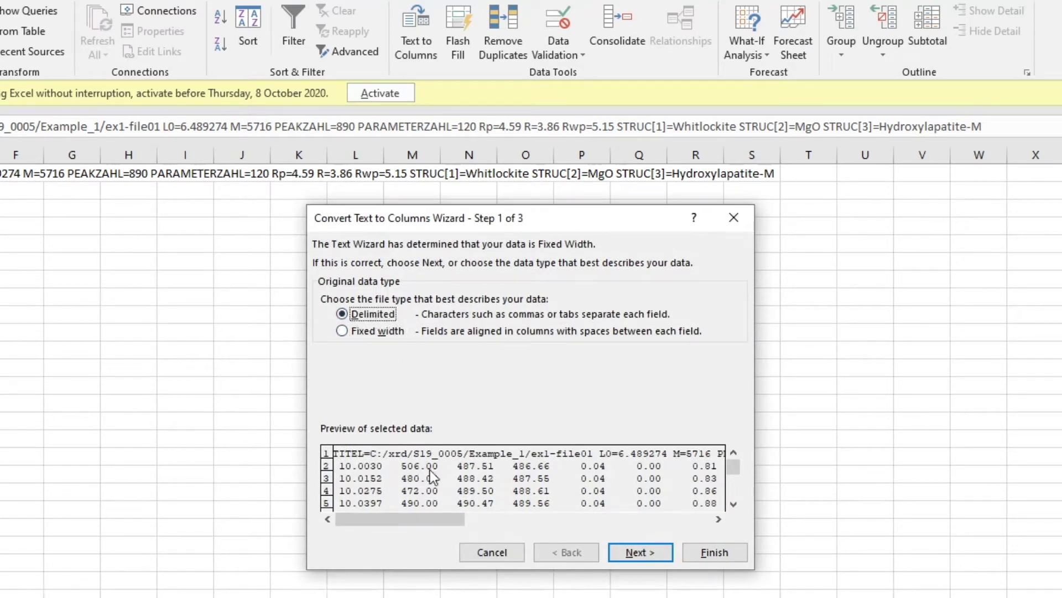
pyautogui.click(642, 551)
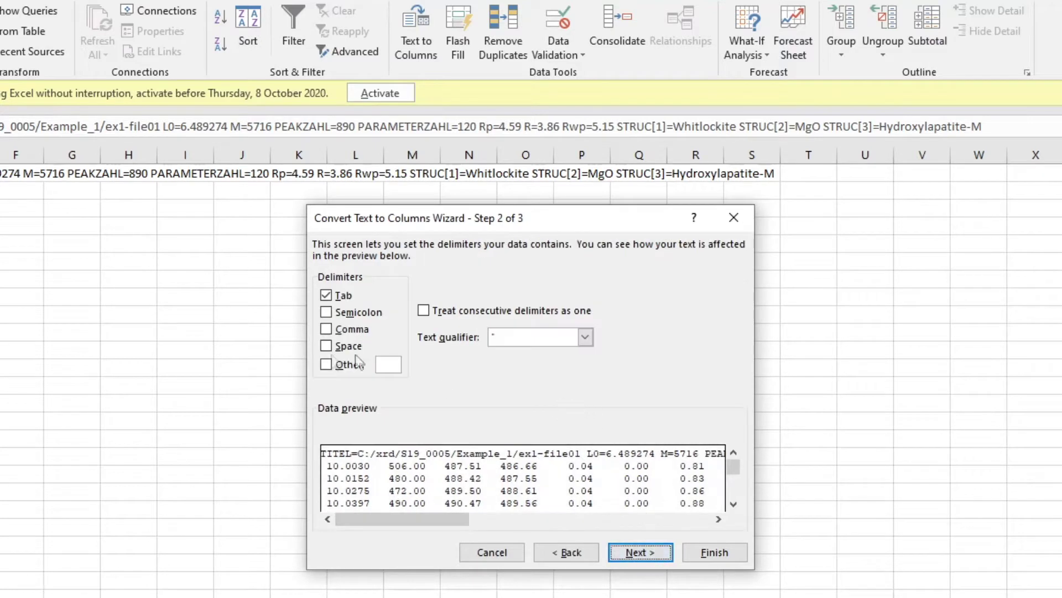
pyautogui.click(351, 346)
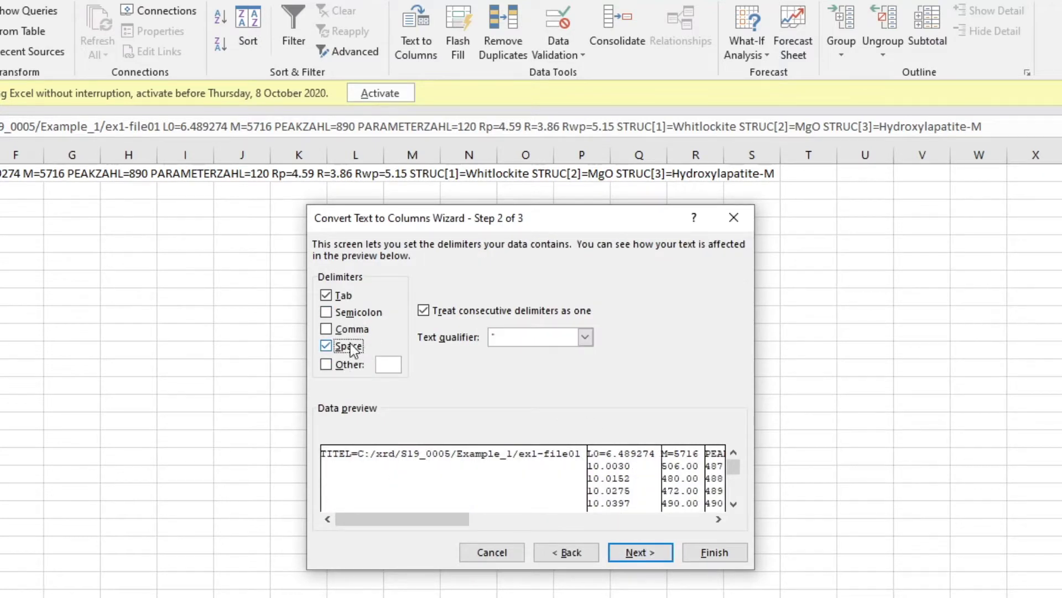
pyautogui.click(326, 294)
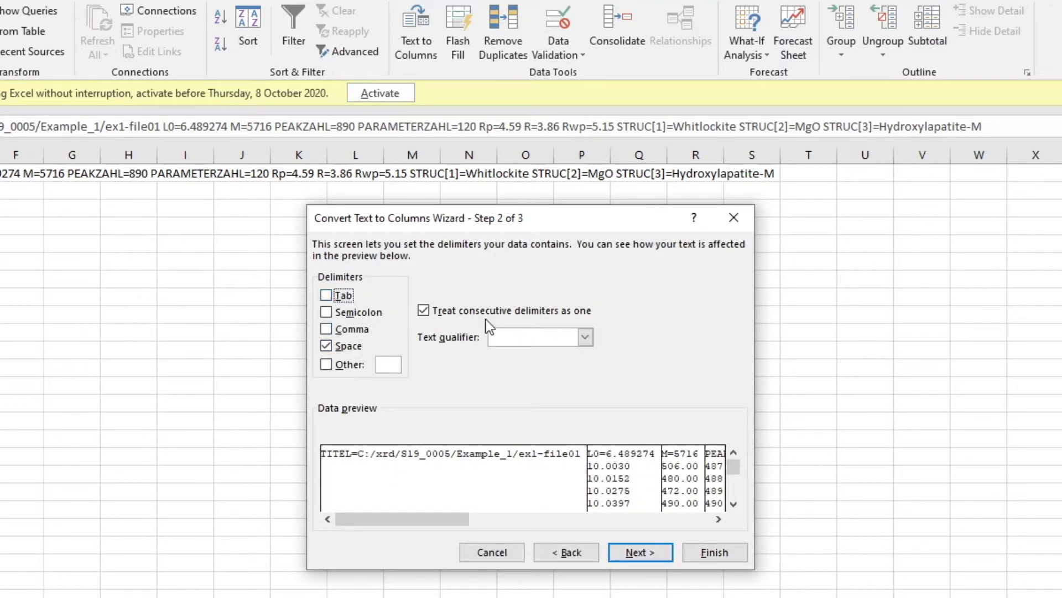
pyautogui.click(713, 551)
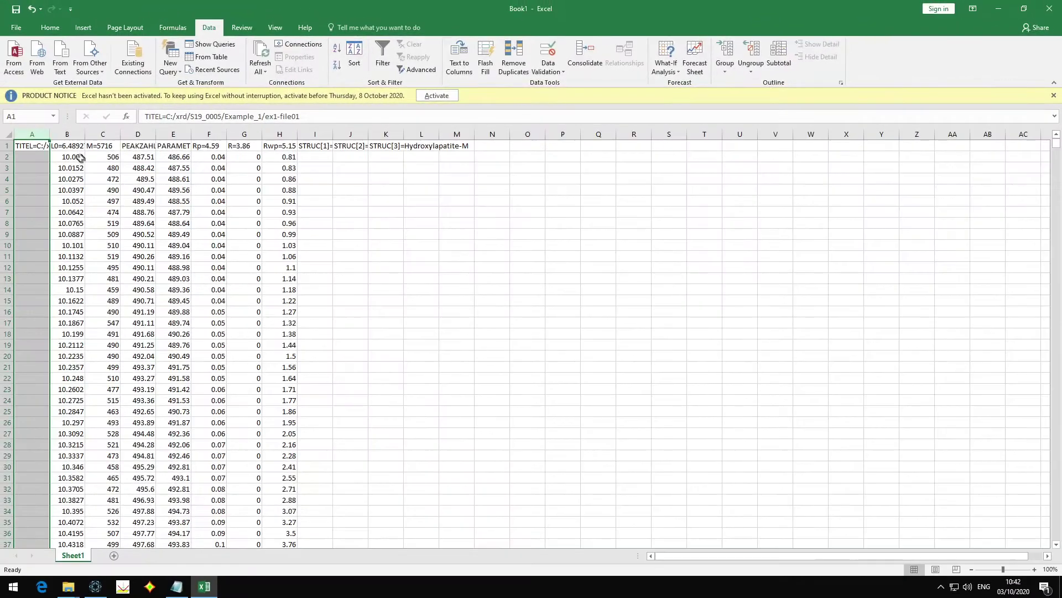
# Step: Examine the separated data columns B to H one by one, starting from row 2
pyautogui.moveTo(75, 159); pyautogui.dragTo(79, 388)
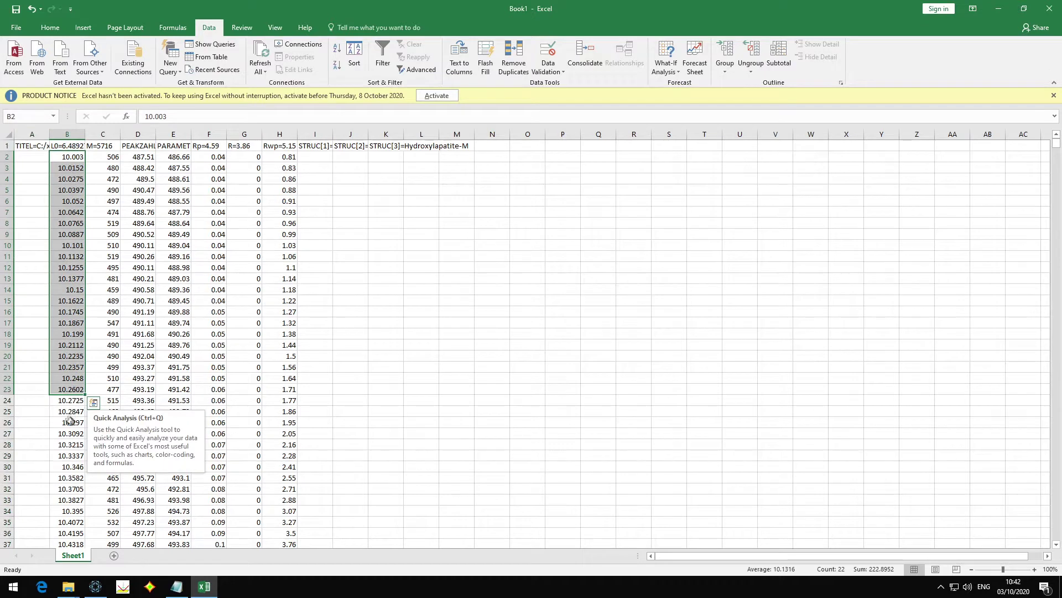
pyautogui.click(64, 156)
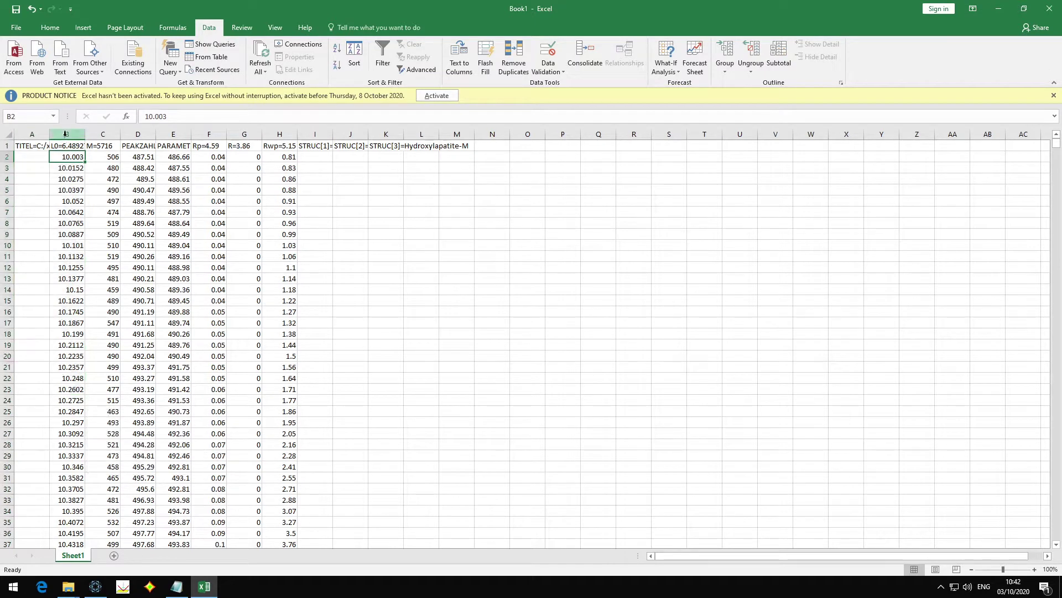
pyautogui.click(99, 156)
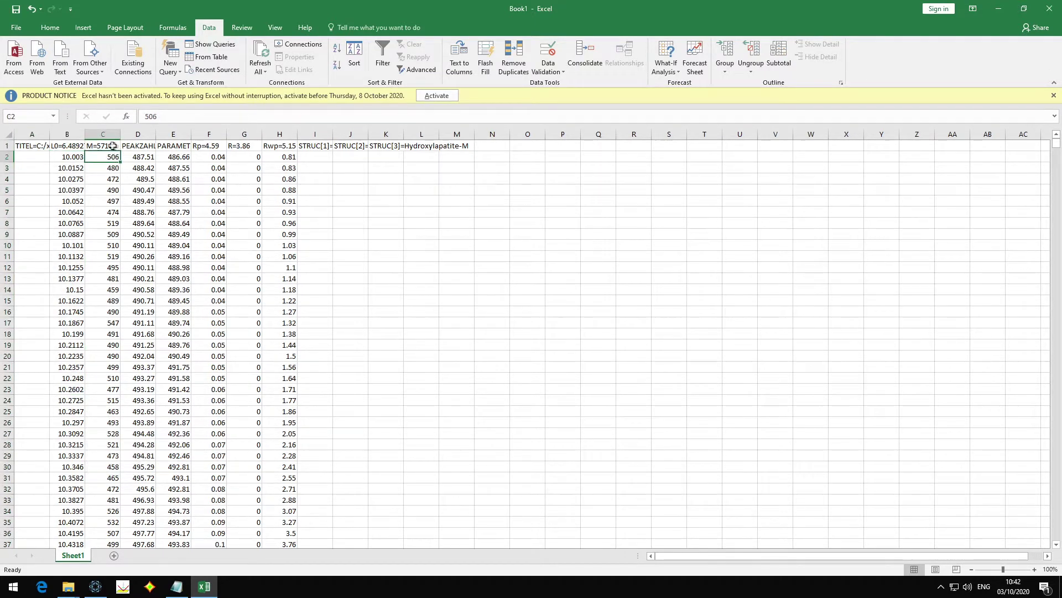
pyautogui.click(141, 158)
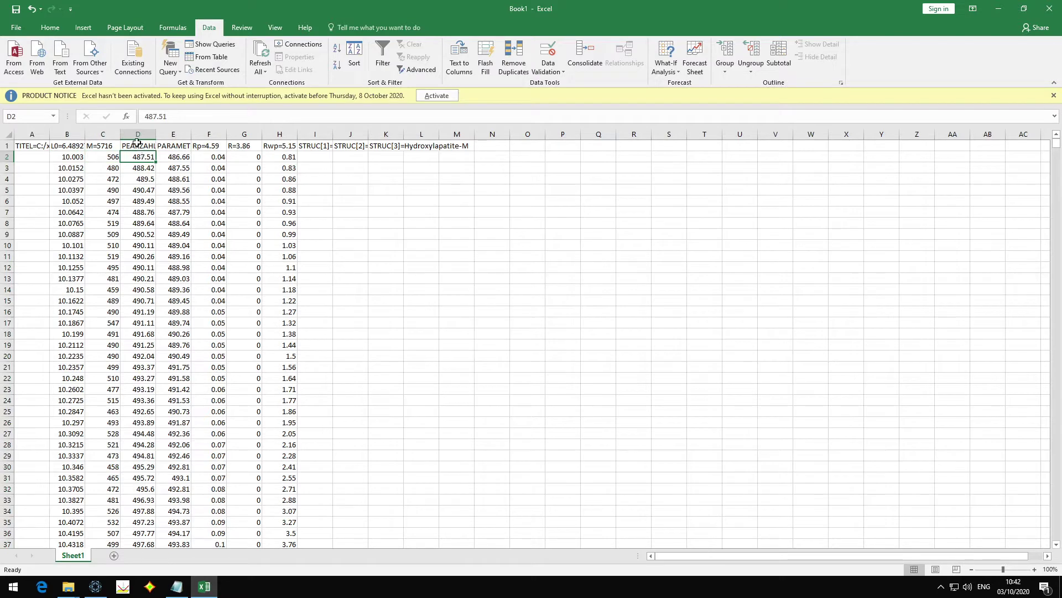
pyautogui.click(176, 155)
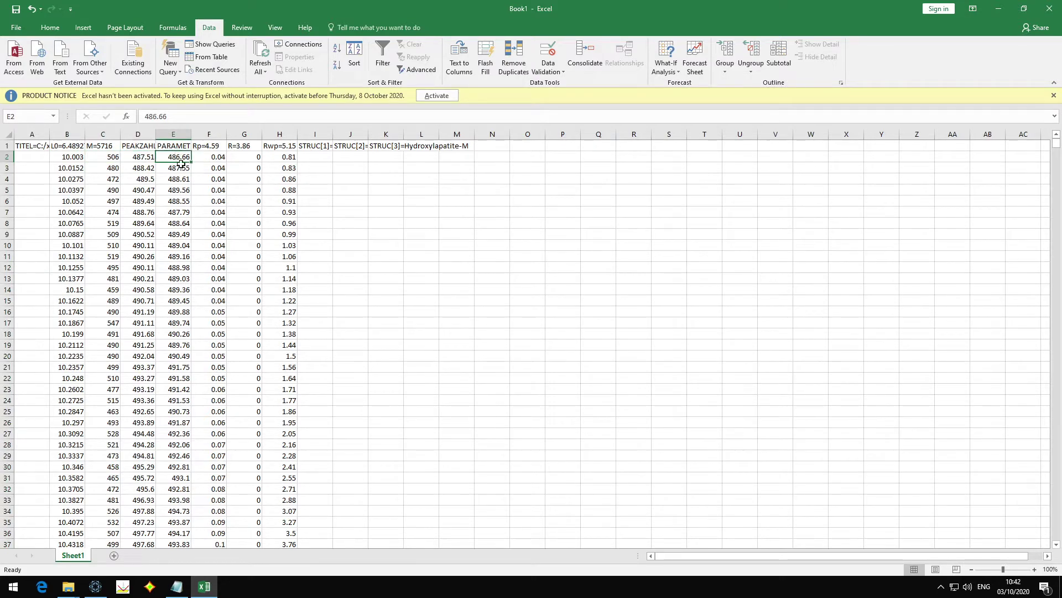
pyautogui.click(215, 155)
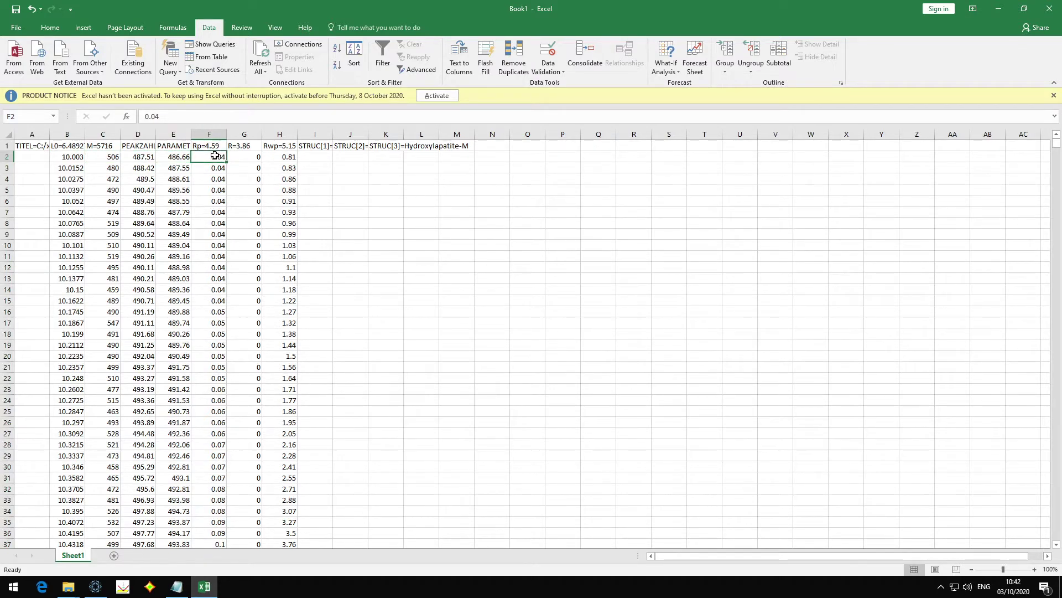
pyautogui.click(253, 156)
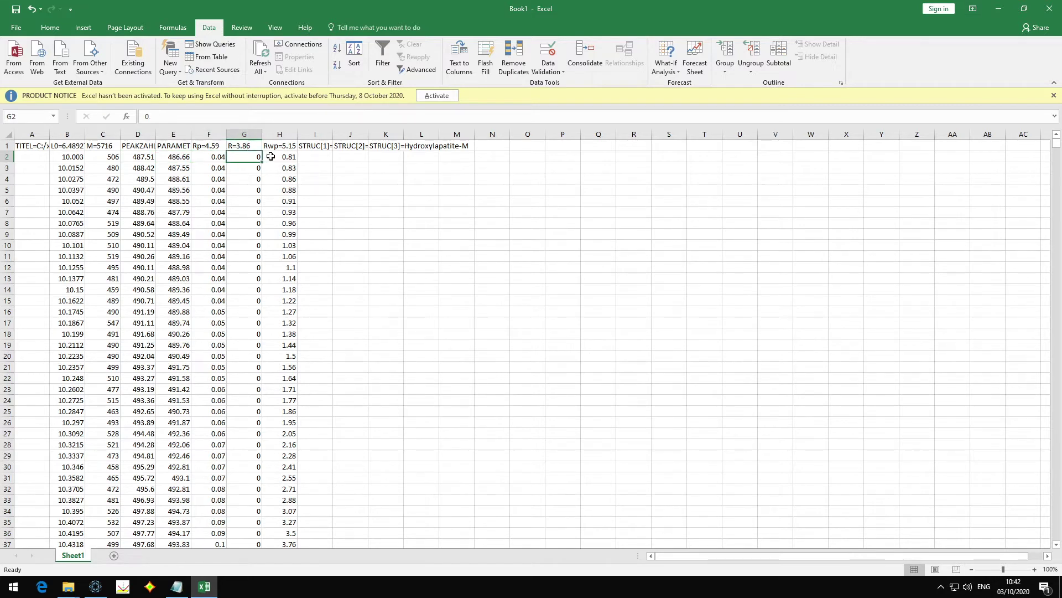
pyautogui.click(272, 157)
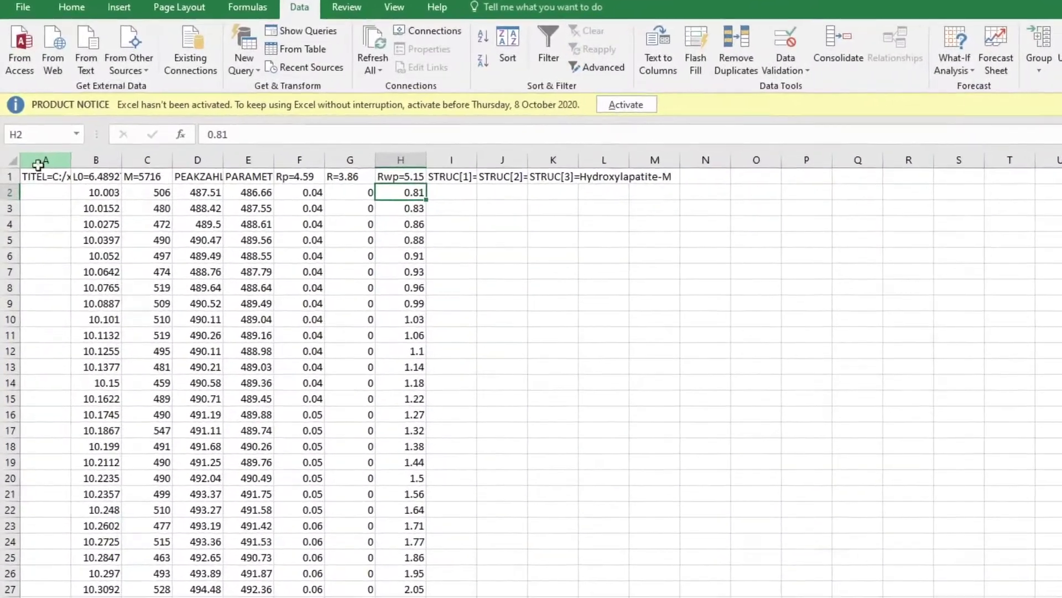
# Step: Delete column A, which holds only the TITEL entry
pyautogui.click(25, 135)
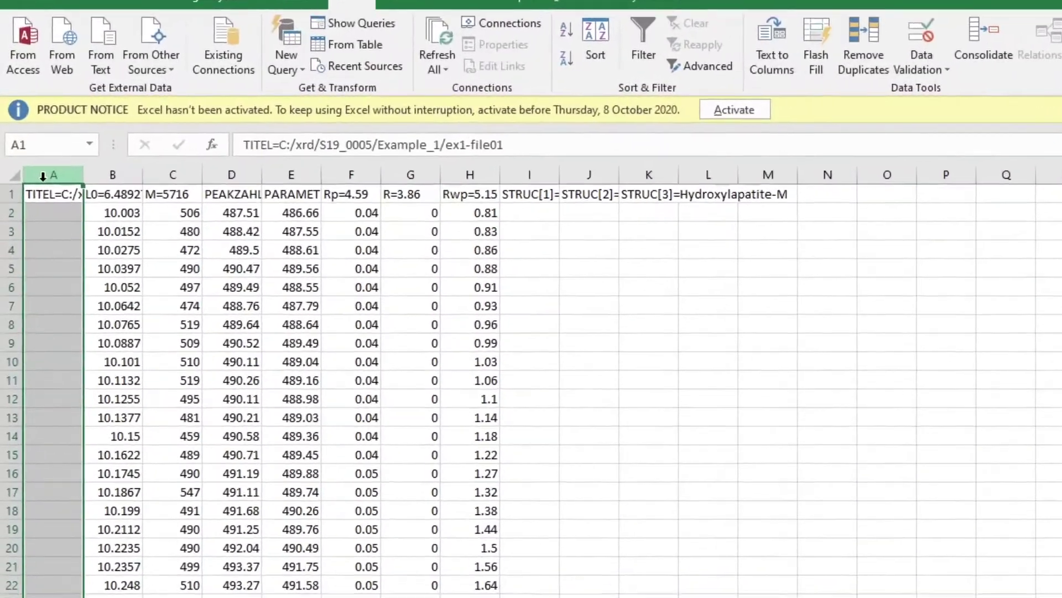
pyautogui.rightClick(43, 176)
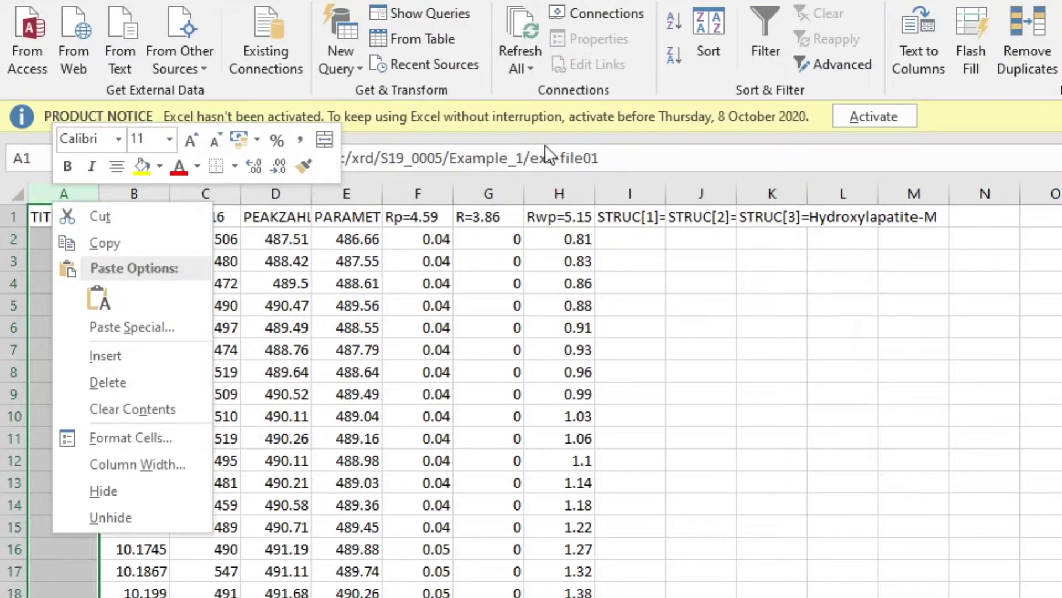
pyautogui.press('Escape')
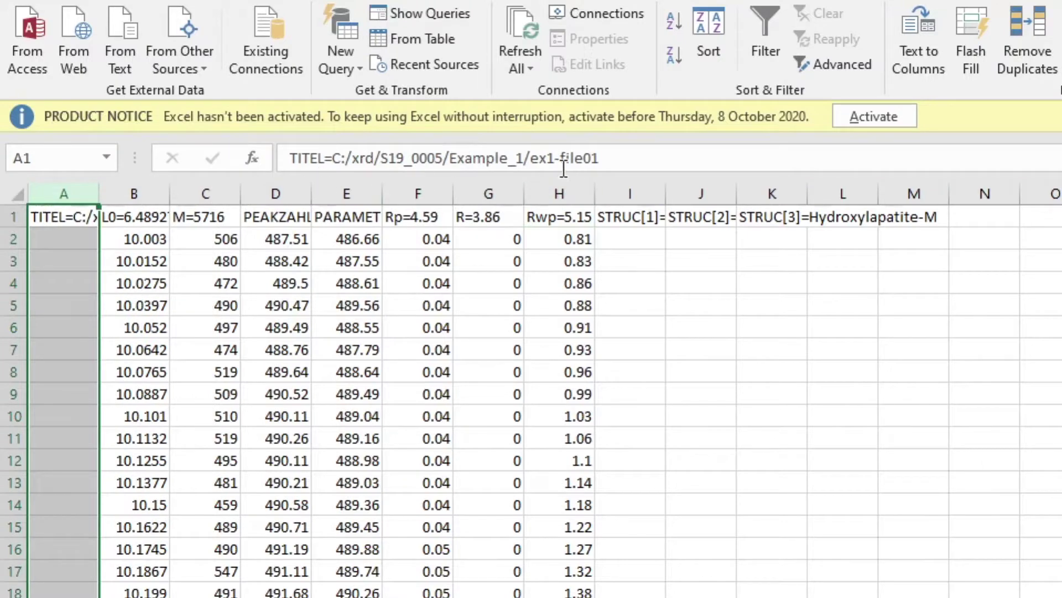
pyautogui.rightClick(63, 191)
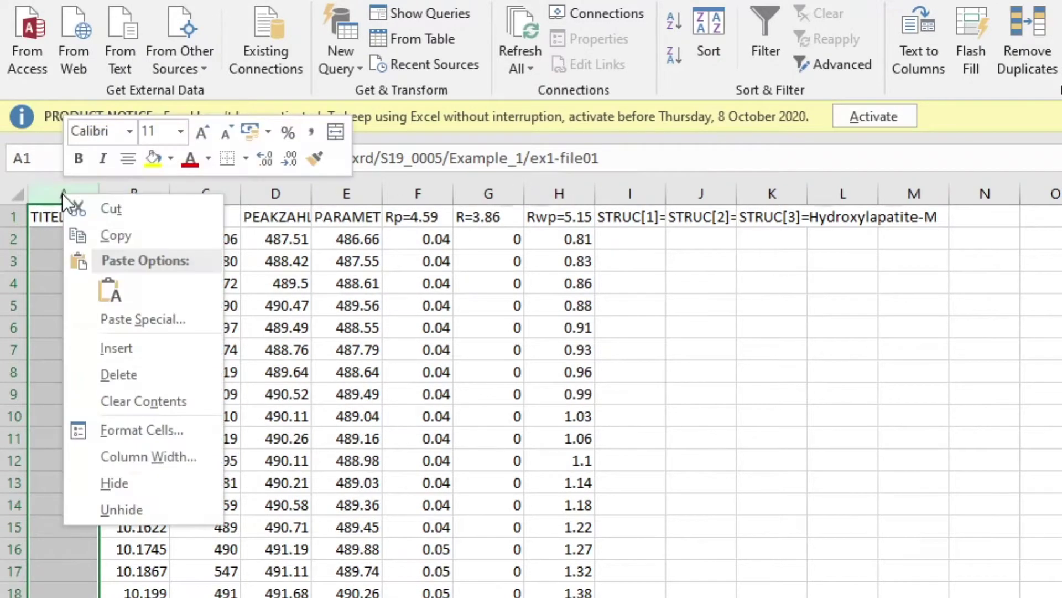
pyautogui.click(184, 376)
pyautogui.click(279, 279)
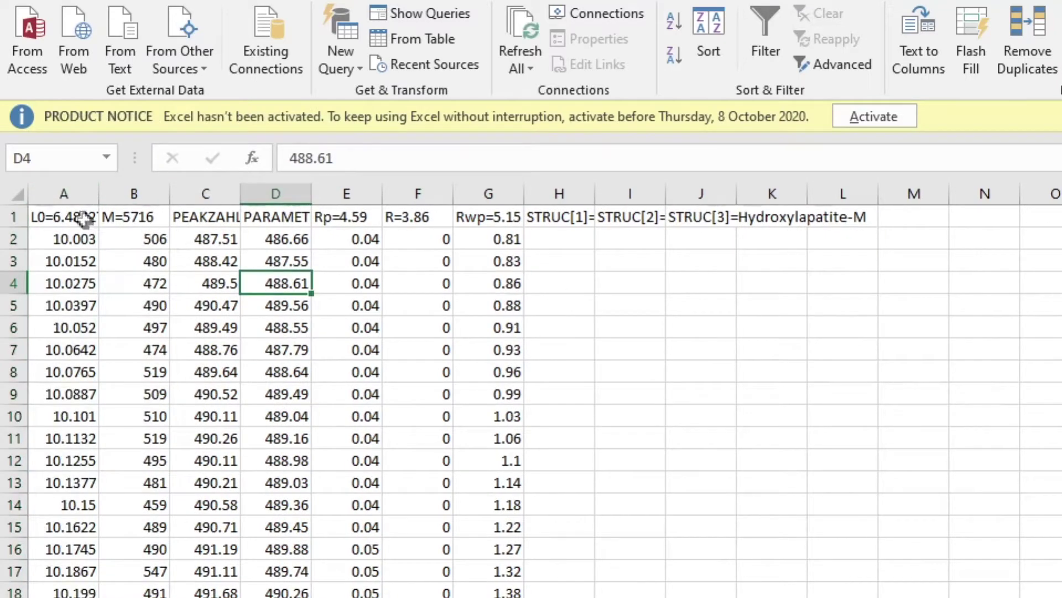
# Step: Clear the header entries in cells A1 to G1, keeping the STRUC phase names
pyautogui.moveTo(75, 216); pyautogui.dragTo(477, 205)
pyautogui.press('Delete')
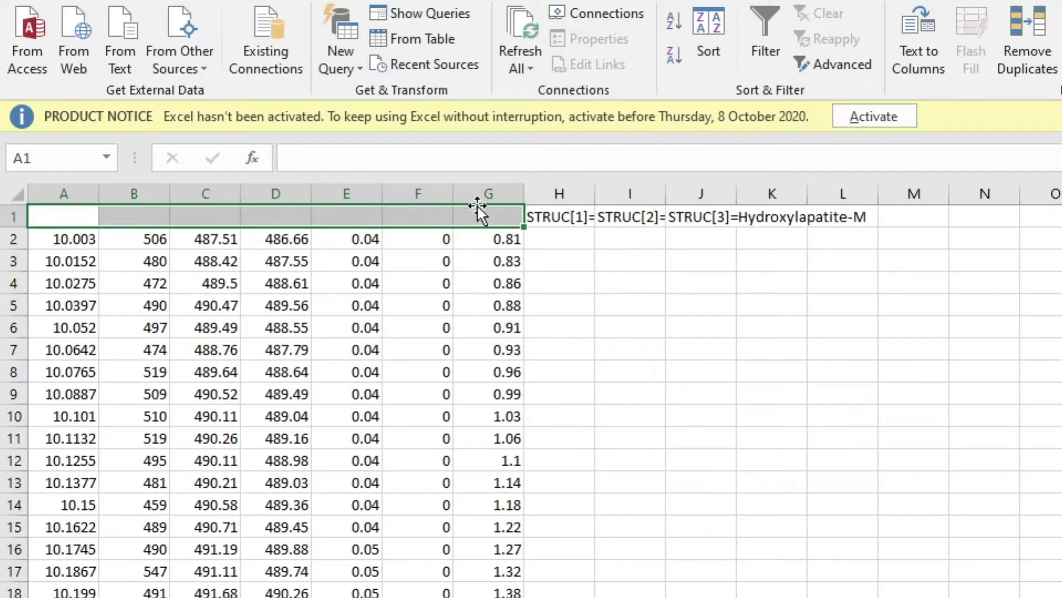
pyautogui.click(78, 216)
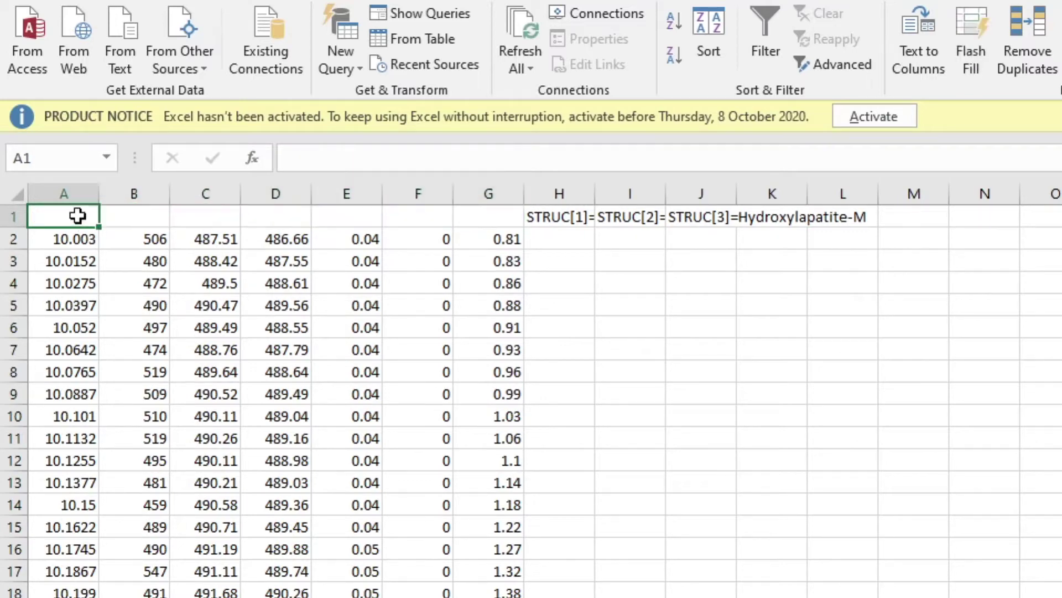
# Step: Enter the headers Diffraction angle, Iobs, Icalc and Ibkgr in cells A1 to D1
pyautogui.write('Diffraction angle')
pyautogui.press('Tab')
pyautogui.write('Iobs')
pyautogui.press('Tab')
pyautogui.write('Ical')
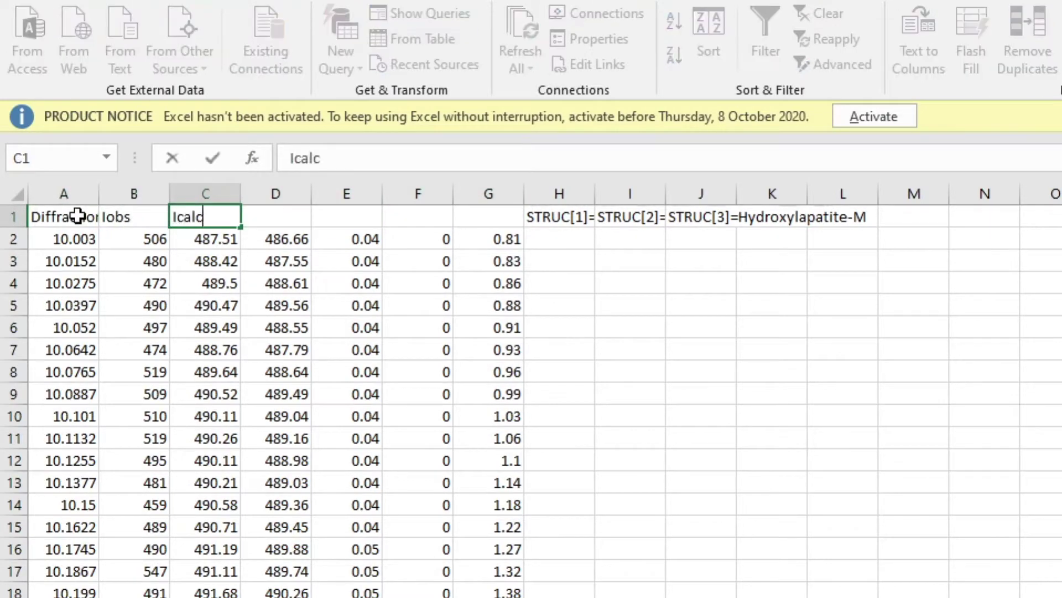
pyautogui.write('c')
pyautogui.press('Tab')
pyautogui.write('Ibkgr')
pyautogui.press('Tab')
# Step: Enter the phase headers Whitlockite, MgO and Hydroxyapatite in cells E1 to G1
pyautogui.write('Whitlockite')
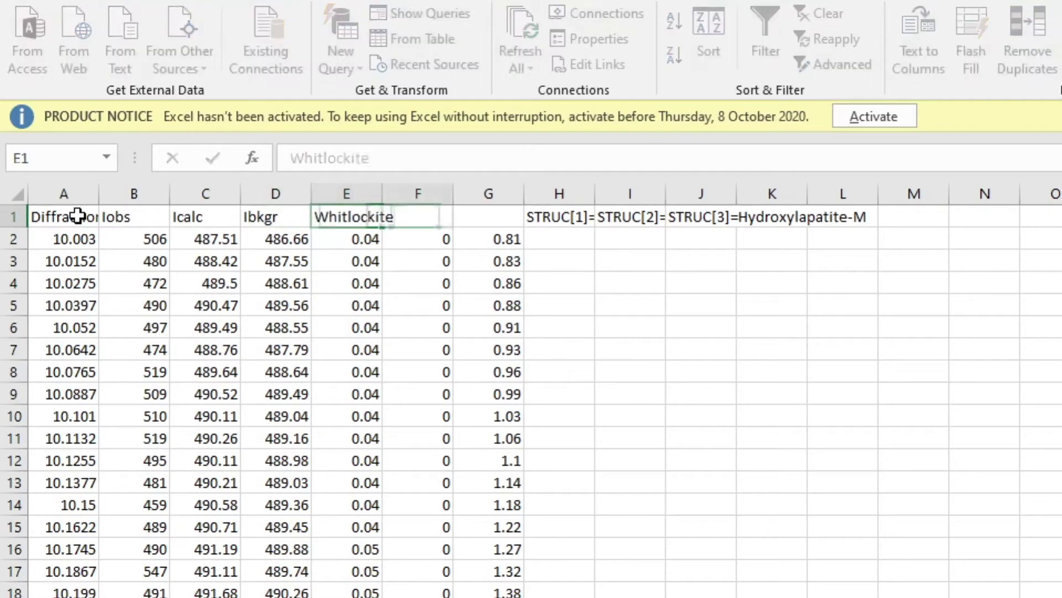
pyautogui.press('Tab')
pyautogui.write('MgO')
pyautogui.press('Tab')
pyautogui.write('Hydroxyapatite')
pyautogui.press('Tab')
# Step: Clear the leftover STRUC phase entries from cells H1 to L1
pyautogui.hotkey('shift', 'Right')
pyautogui.hotkey('shift', 'Right')
pyautogui.hotkey('shift', 'Right')
pyautogui.hotkey('shift', 'Right')
pyautogui.press('Delete')
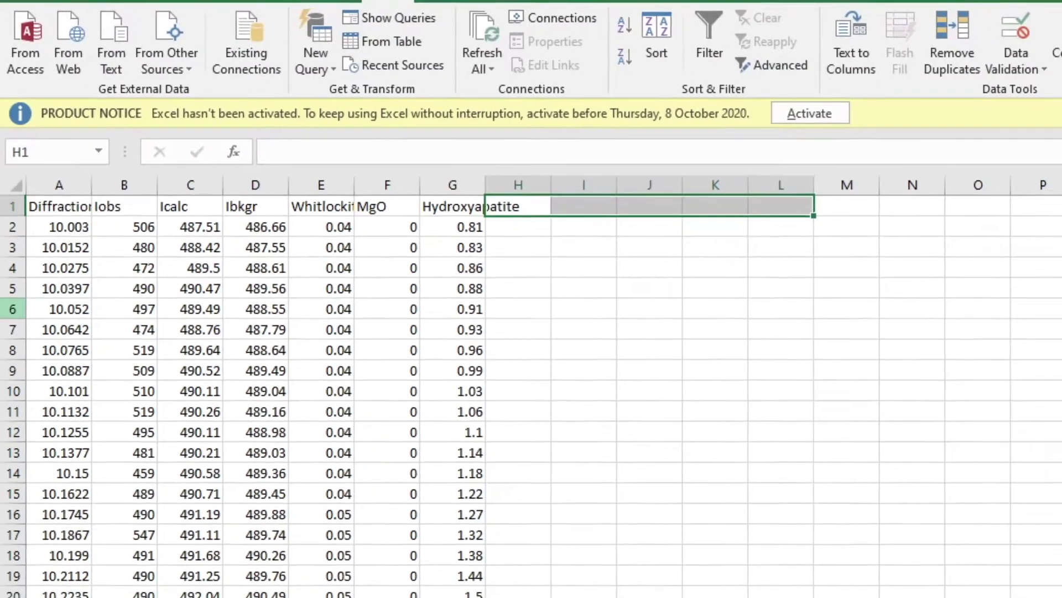
# Step: Insert a scatter chart with straight lines and no markers from all data in columns A to G
pyautogui.click(59, 227)
pyautogui.hotkey('ctrl', 'shift', 'Right')
pyautogui.hotkey('ctrl', 'shift', 'Down')
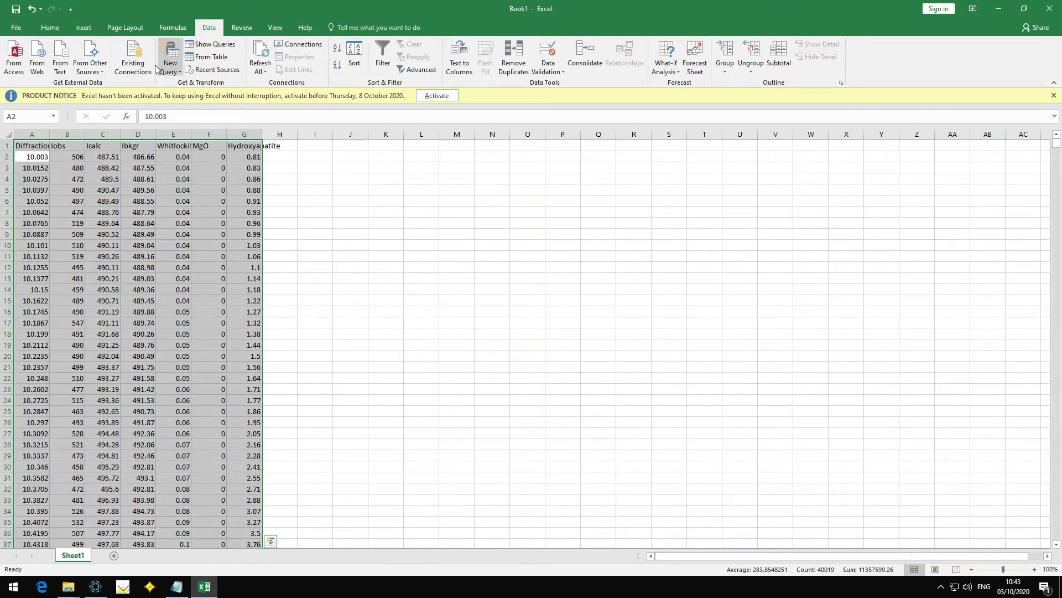
pyautogui.click(83, 28)
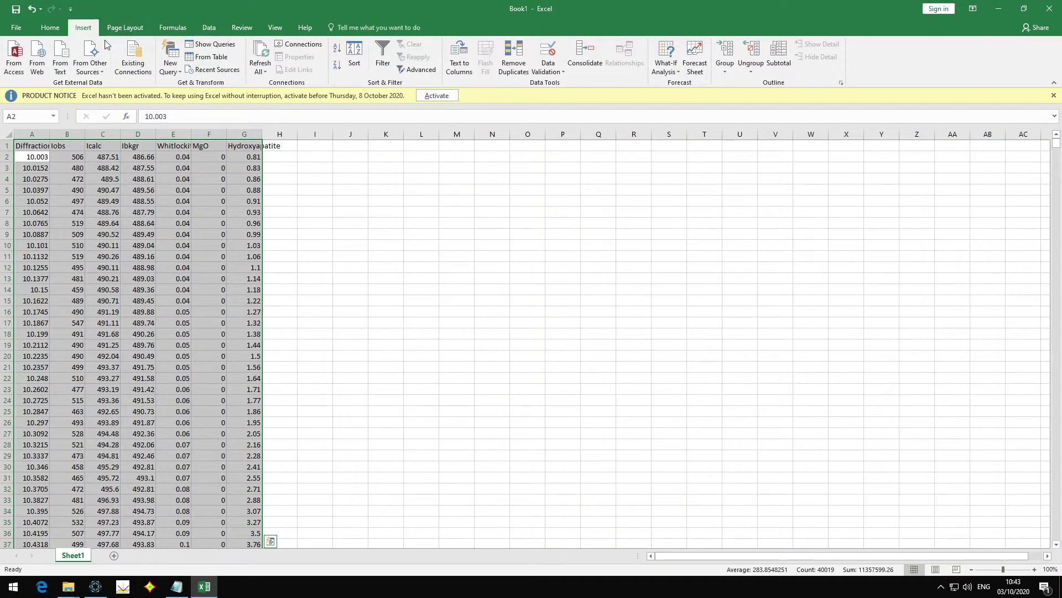
pyautogui.click(485, 70)
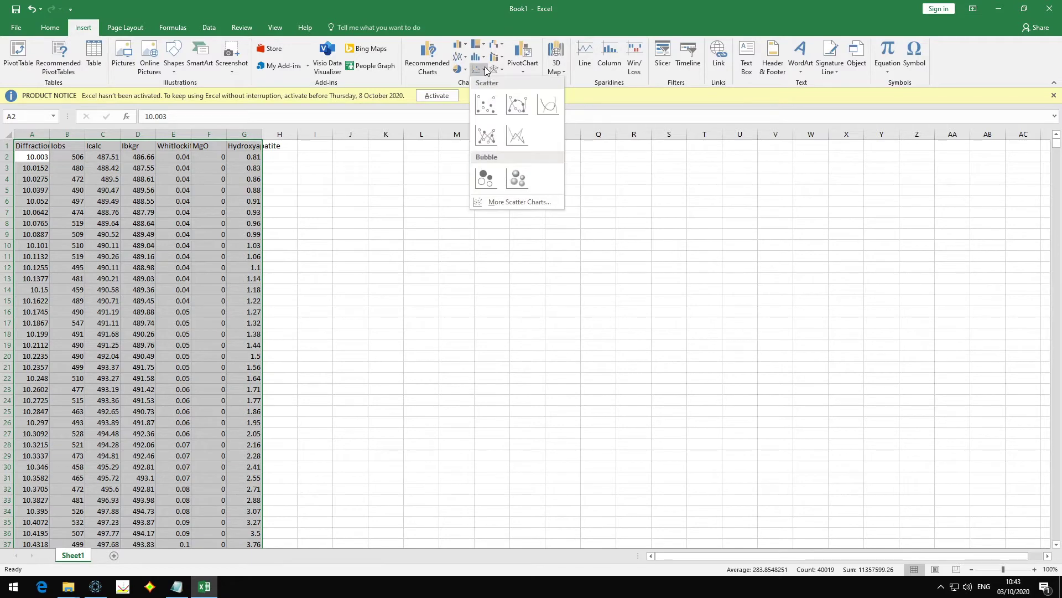
pyautogui.click(514, 137)
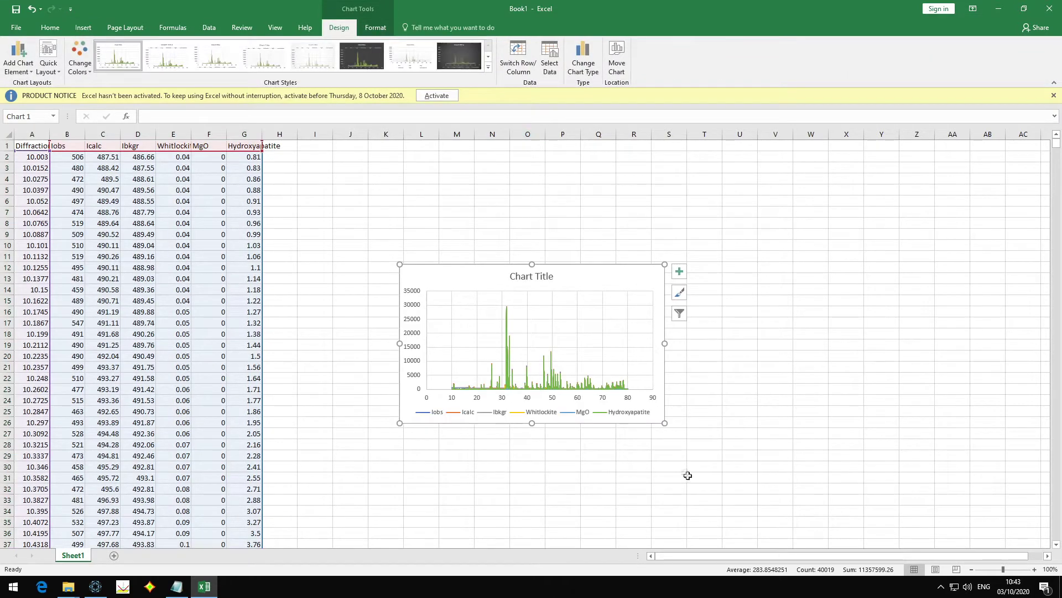
# Step: Enlarge the chart so that it covers roughly columns L to Z and rows 5 to 36
pyautogui.moveTo(665, 420); pyautogui.dragTo(934, 533)
pyautogui.moveTo(399, 264); pyautogui.dragTo(397, 181)
pyautogui.click(362, 199)
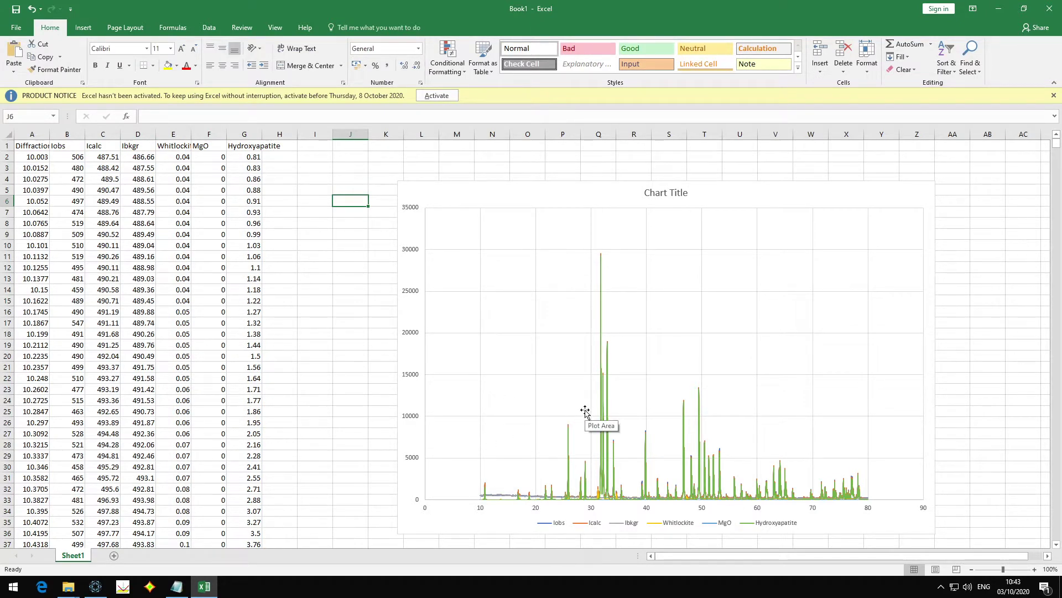
# Step: Switch to Profex and examine the phase curves in the ex1-file01.dia plot, zoomed to about 13 to 29 °2θ near the baseline
pyautogui.click(95, 586)
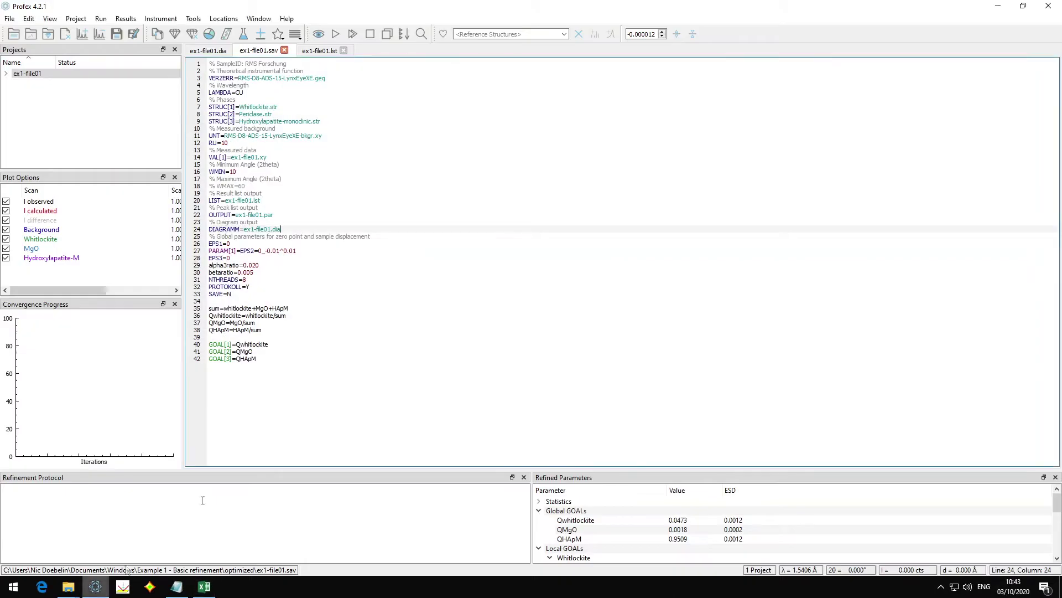
pyautogui.click(217, 51)
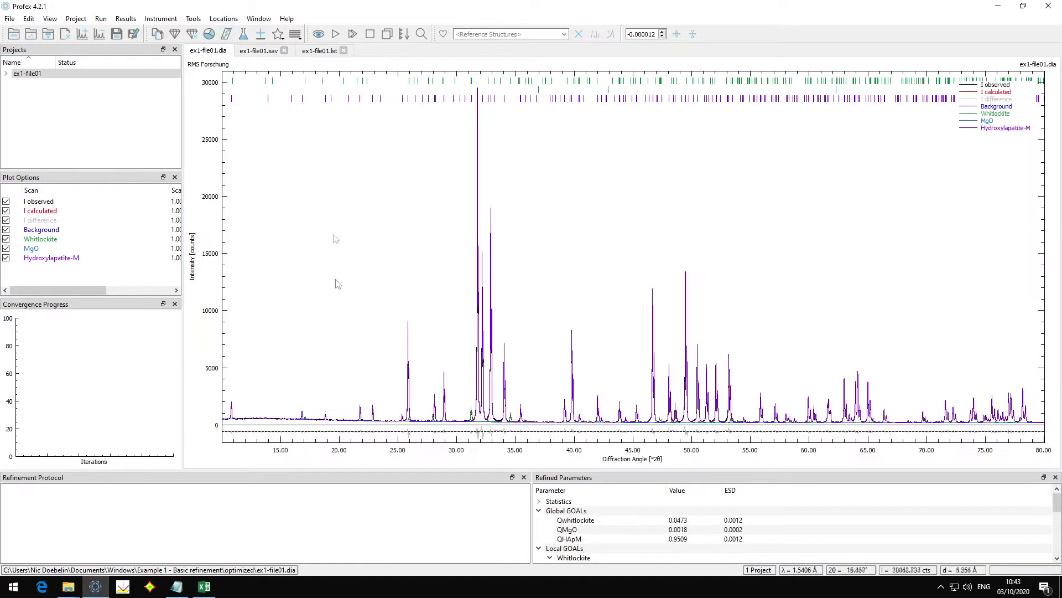
pyautogui.moveTo(260, 386); pyautogui.dragTo(448, 448)
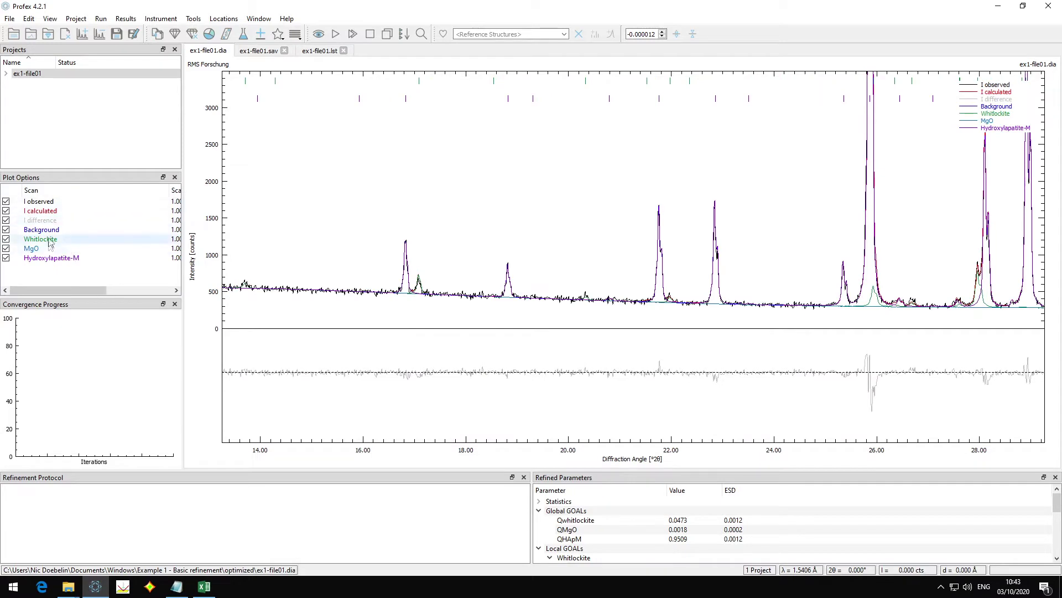
pyautogui.click(44, 258)
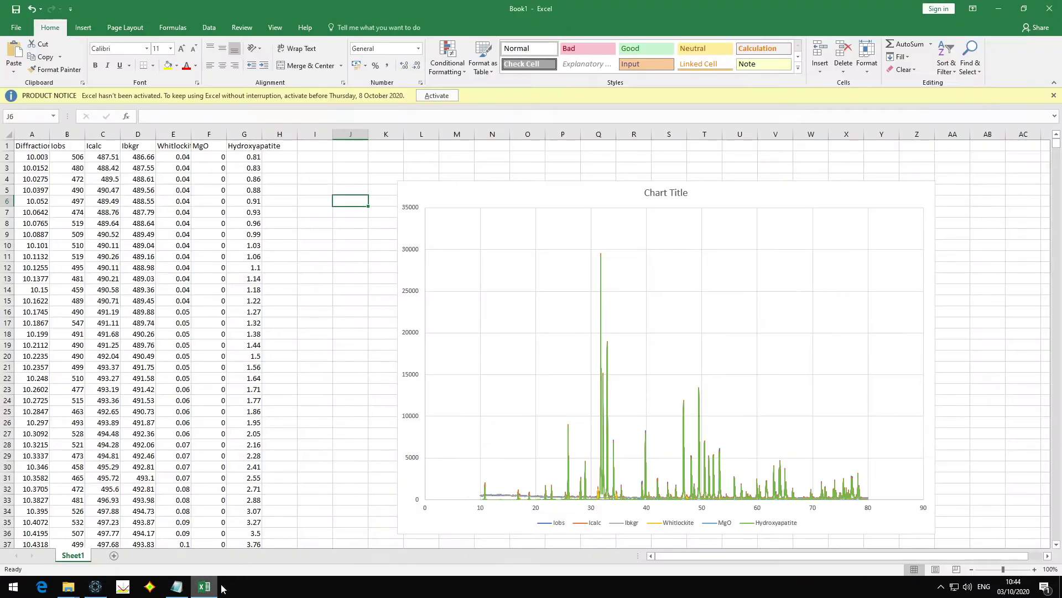
# Step: Return to Excel and set the maximum of the chart's vertical axis to 3000
pyautogui.click(204, 586)
pyautogui.doubleClick(411, 421)
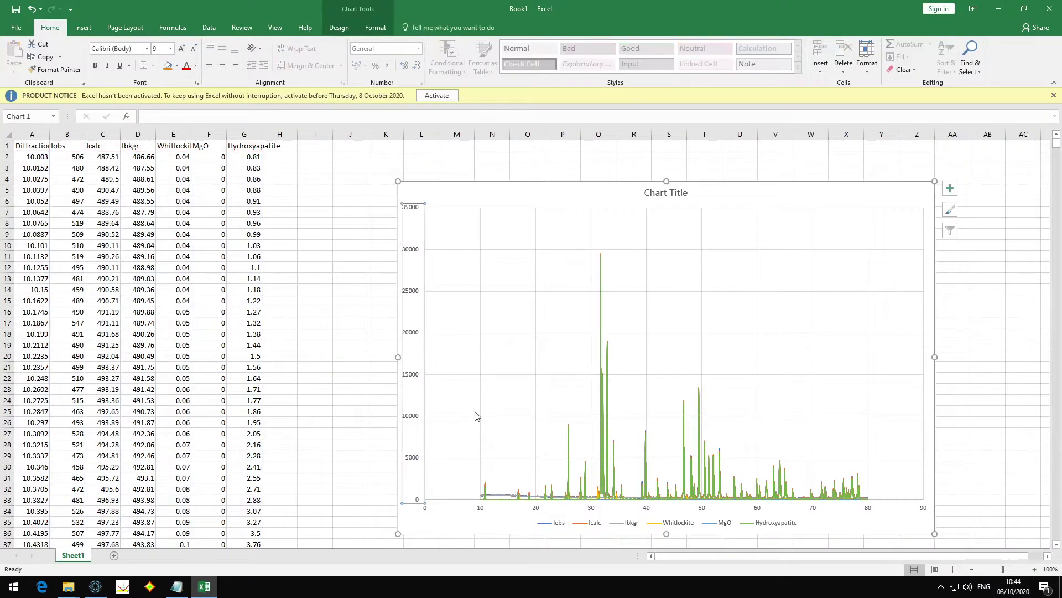
pyautogui.click(990, 247)
pyautogui.press('Return')
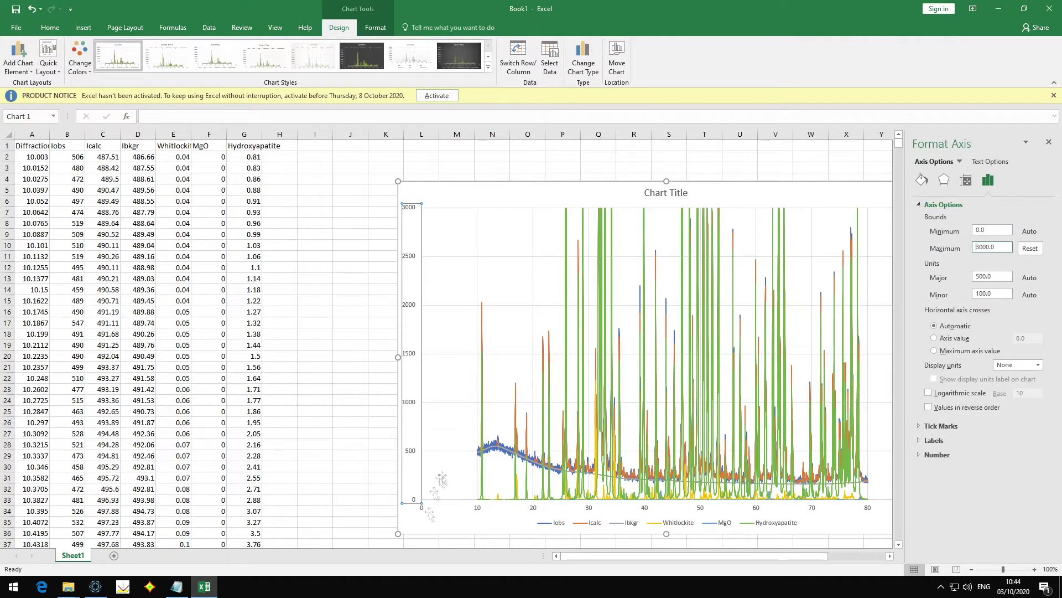
# Step: Examine the Hydroxyapatite and Whitlockite series in the chart relative to the background curve
pyautogui.click(484, 384)
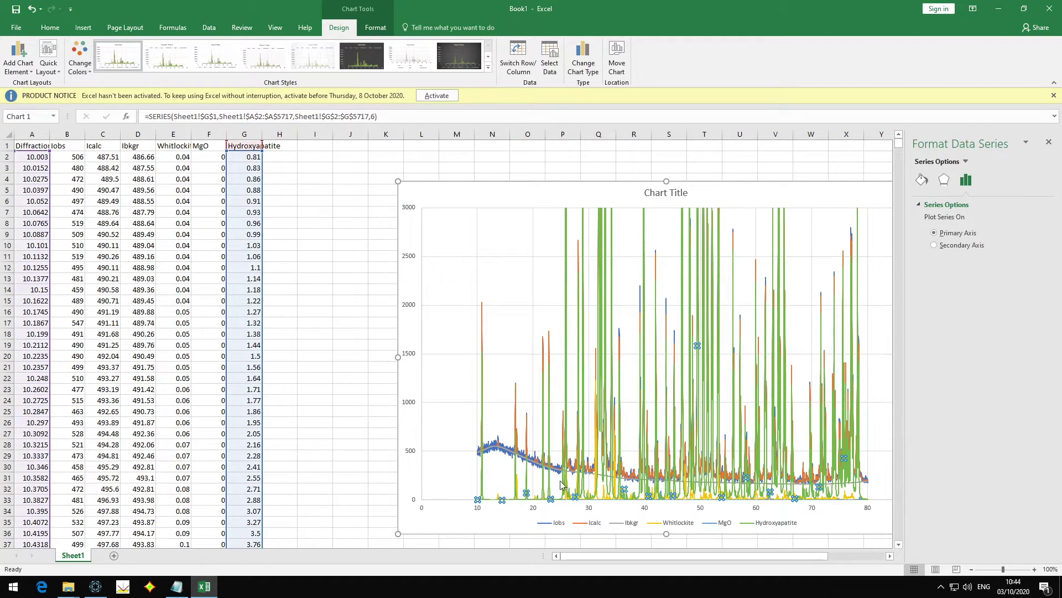
pyautogui.click(605, 494)
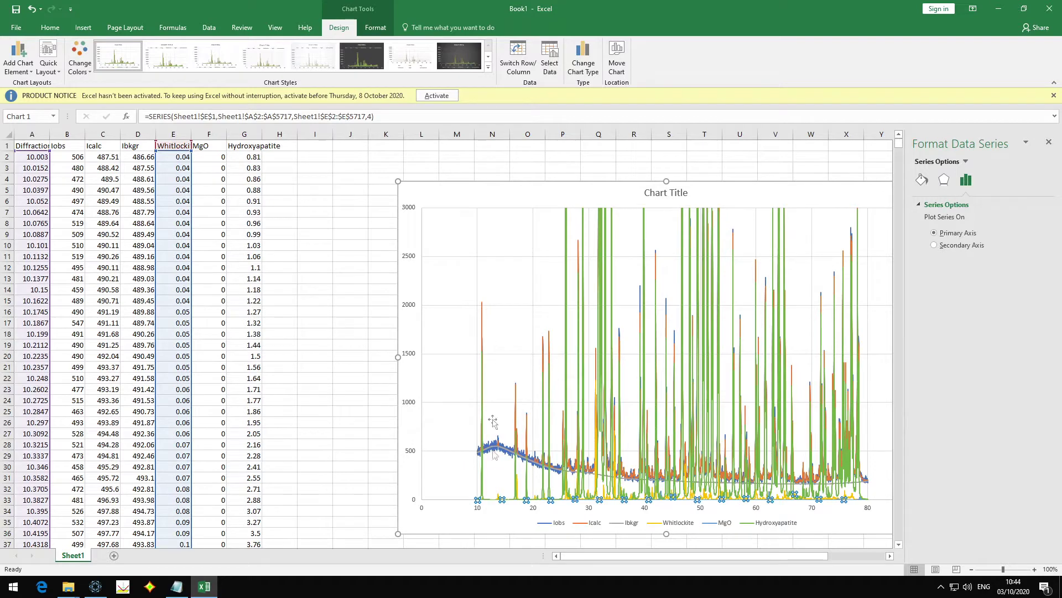
pyautogui.click(449, 354)
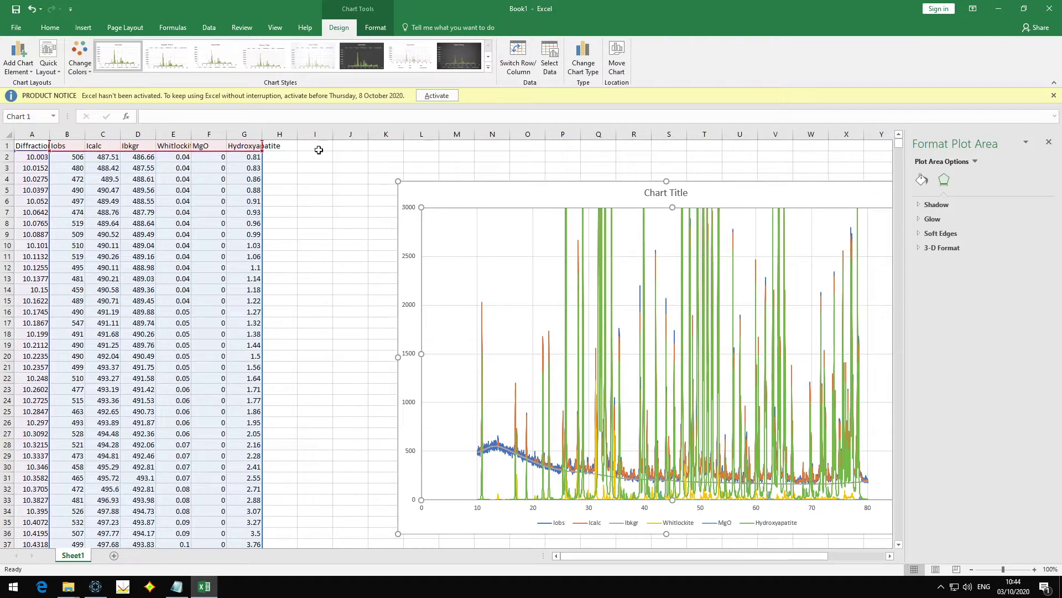
# Step: Enter the formula =E2+D2 in H2 to add the background to the Whitlockite intensity
pyautogui.click(288, 159)
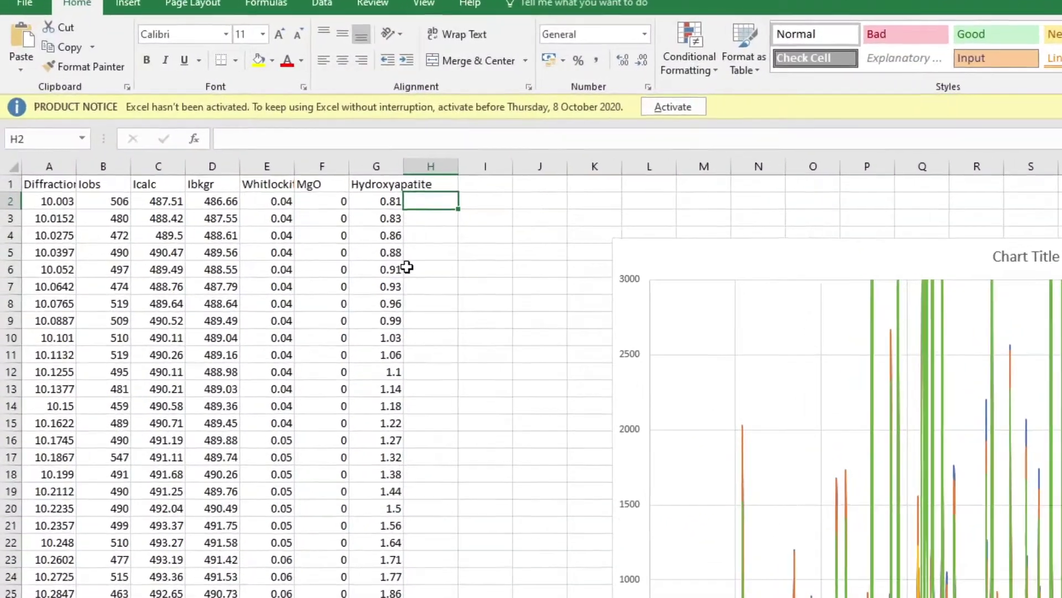
pyautogui.write('=')
pyautogui.press('Left')
pyautogui.press('Left')
pyautogui.press('Left')
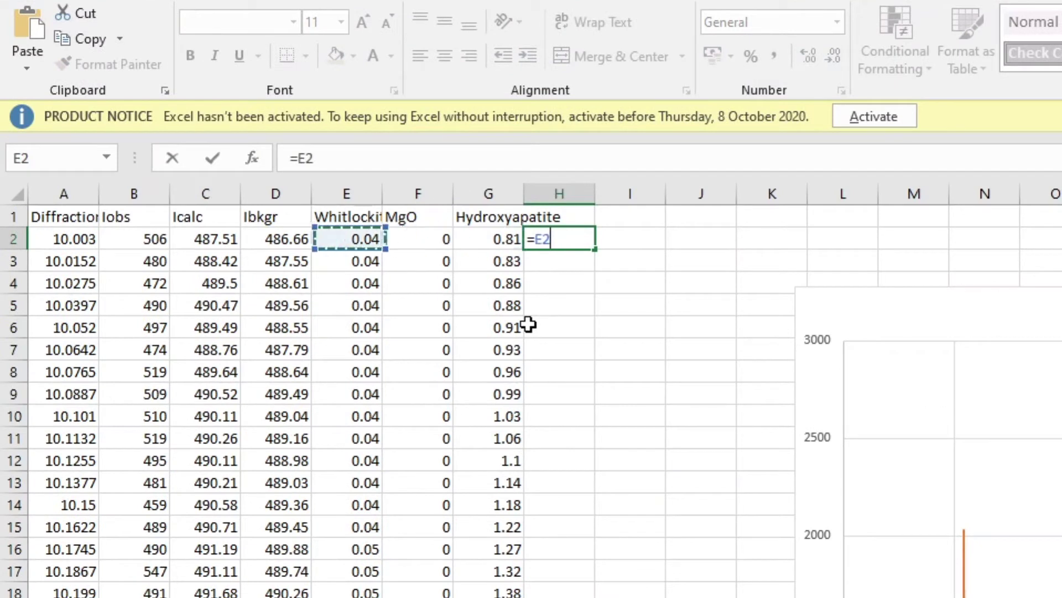
pyautogui.write('+')
pyautogui.press('Left')
pyautogui.press('Left')
pyautogui.press('Left')
pyautogui.press('Left')
pyautogui.press('Left')
pyautogui.press('Right')
pyautogui.press('Return')
pyautogui.press('Up')
pyautogui.press('Right')
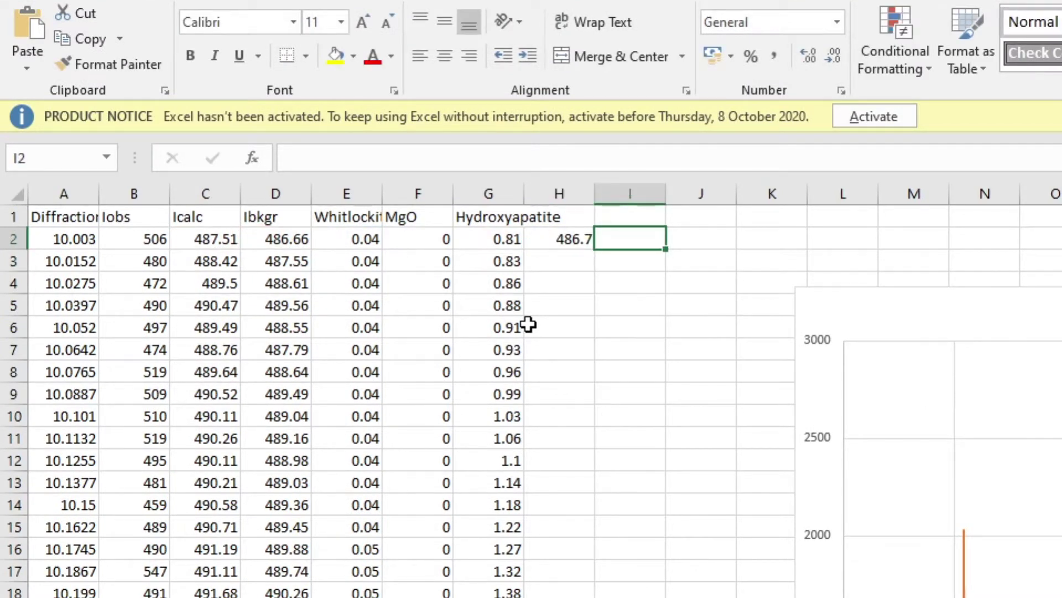
# Step: Enter the formula =F2+D2 in I2 to add the background to the MgO intensity
pyautogui.write('=')
pyautogui.press('Left')
pyautogui.press('Left')
pyautogui.press('Left')
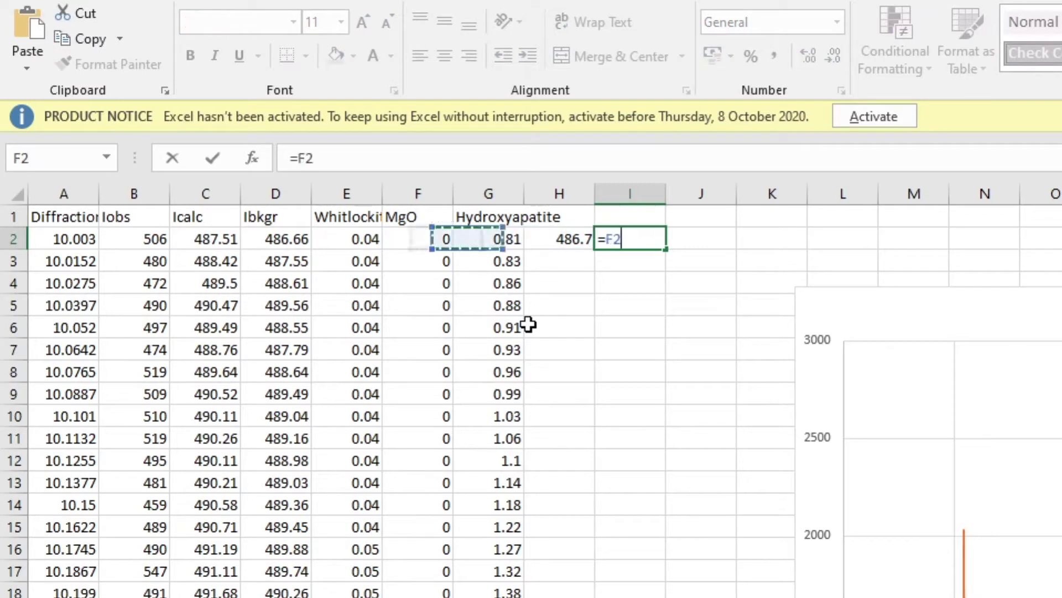
pyautogui.write('+')
pyautogui.press('Left')
pyautogui.press('Left')
pyautogui.press('Left')
pyautogui.press('Left')
pyautogui.press('Left')
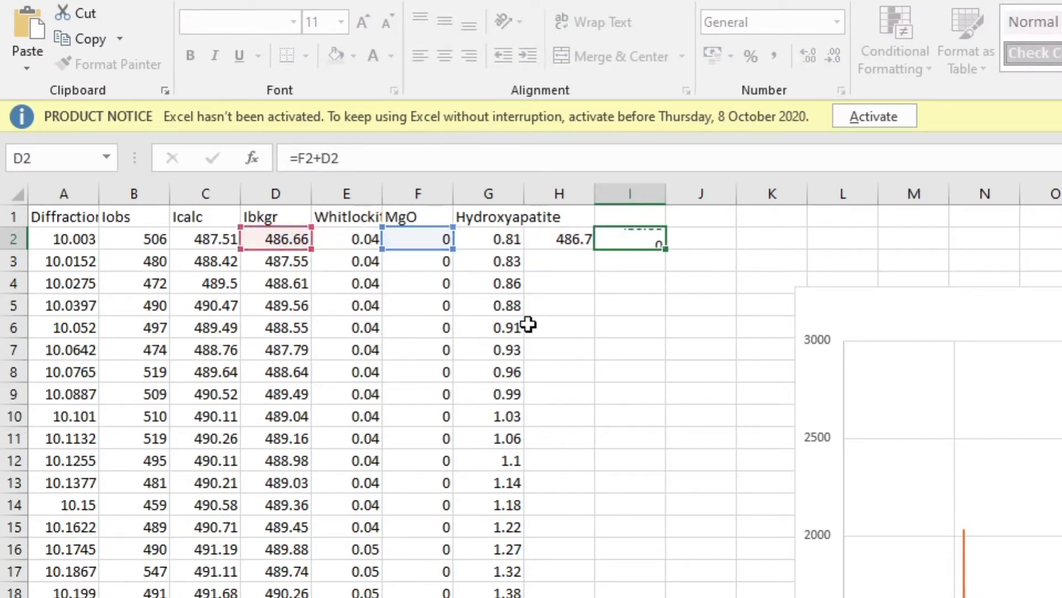
pyautogui.press('Tab')
# Step: Enter the formula =G2+D2 in J2 to add the background to the Hydroxyapatite intensity
pyautogui.write('=')
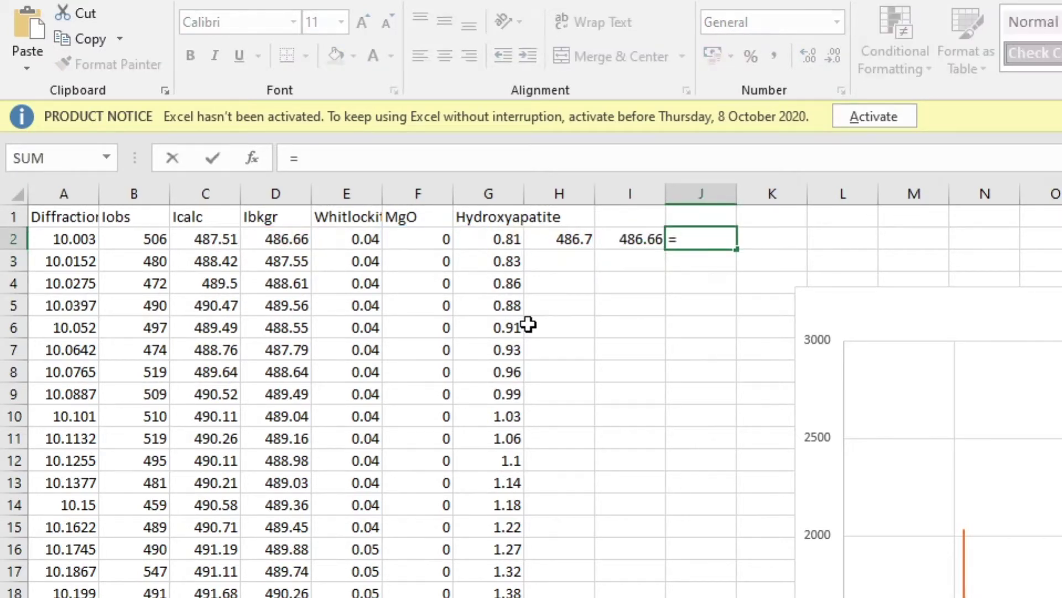
pyautogui.press('Left')
pyautogui.press('Left')
pyautogui.press('Left')
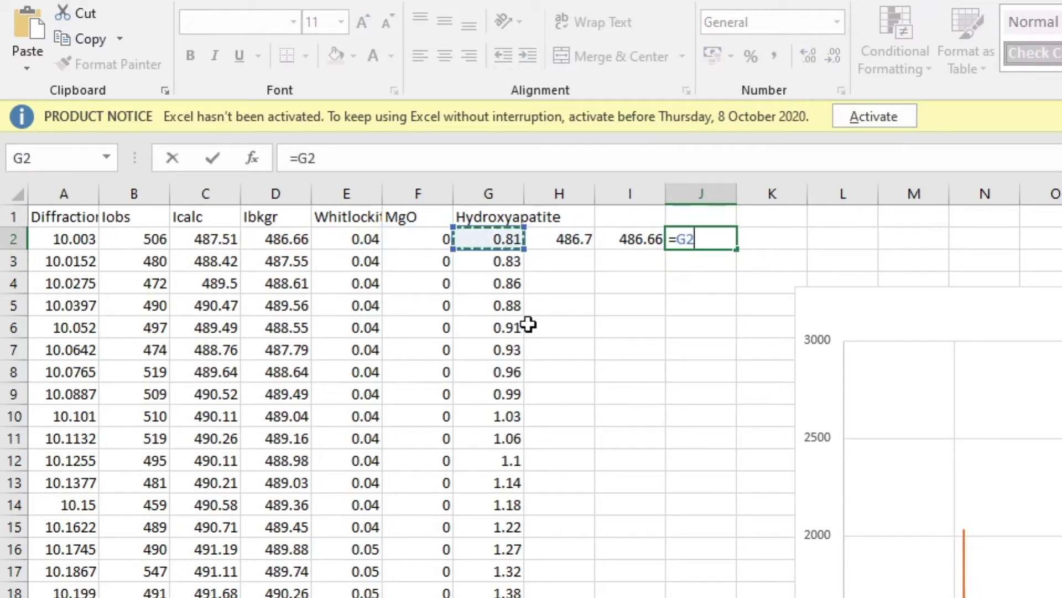
pyautogui.write('+')
pyautogui.press('Left')
pyautogui.press('Left')
pyautogui.press('Left')
pyautogui.press('Left')
pyautogui.press('Left')
pyautogui.press('Left')
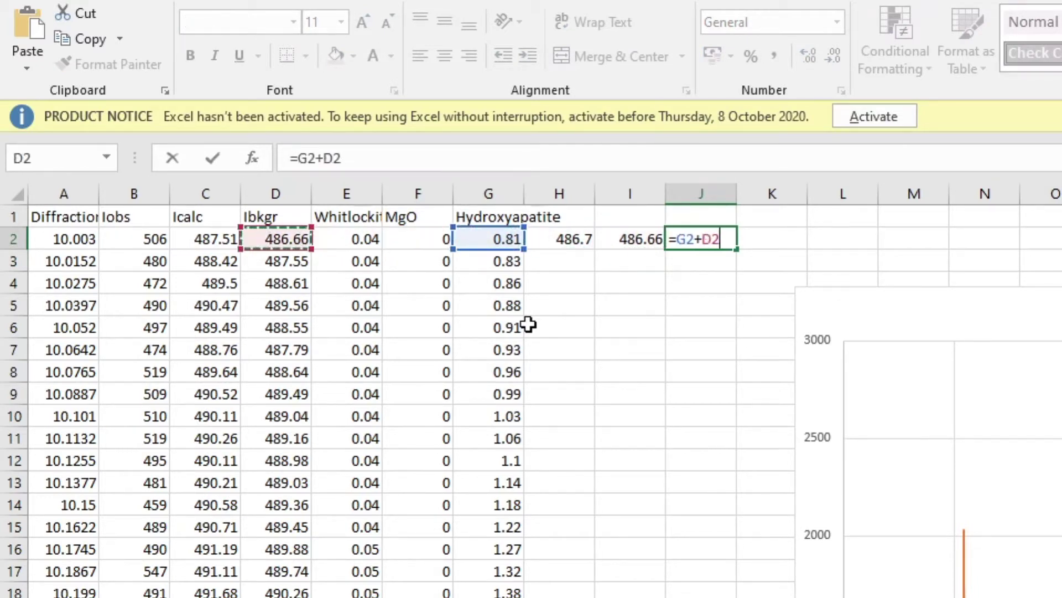
pyautogui.press('Return')
# Step: Fill the formulas in H2:J2 down all data rows and copy the phase headers from E1:G1 to H1:J1
pyautogui.moveTo(570, 239); pyautogui.dragTo(719, 240)
pyautogui.doubleClick(737, 250)
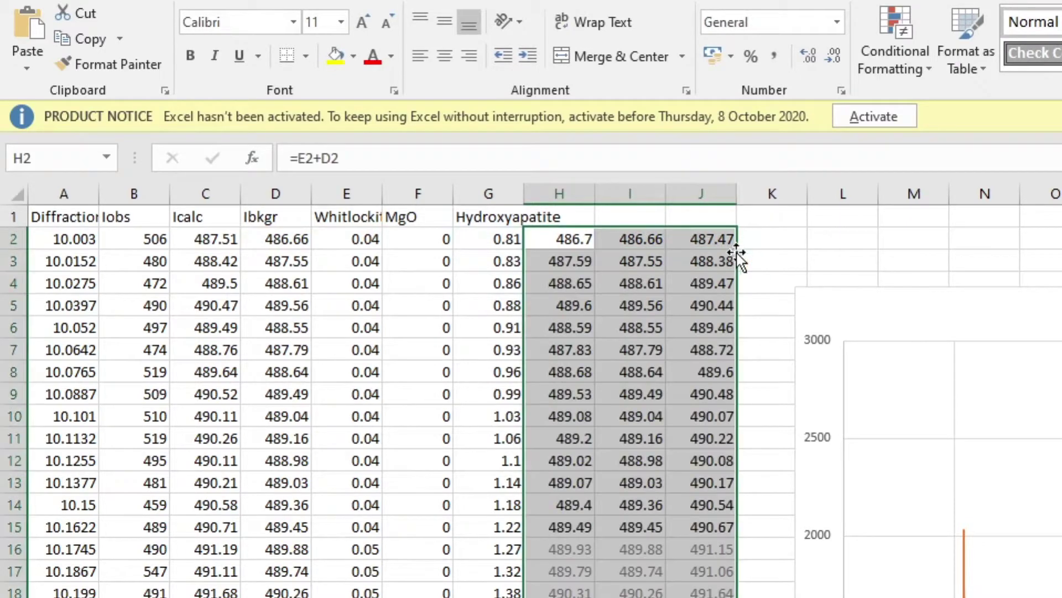
pyautogui.moveTo(330, 216); pyautogui.dragTo(469, 217)
pyautogui.hotkey('ctrl', 'c')
pyautogui.click(552, 217)
pyautogui.hotkey('ctrl', 'v')
pyautogui.click(586, 260)
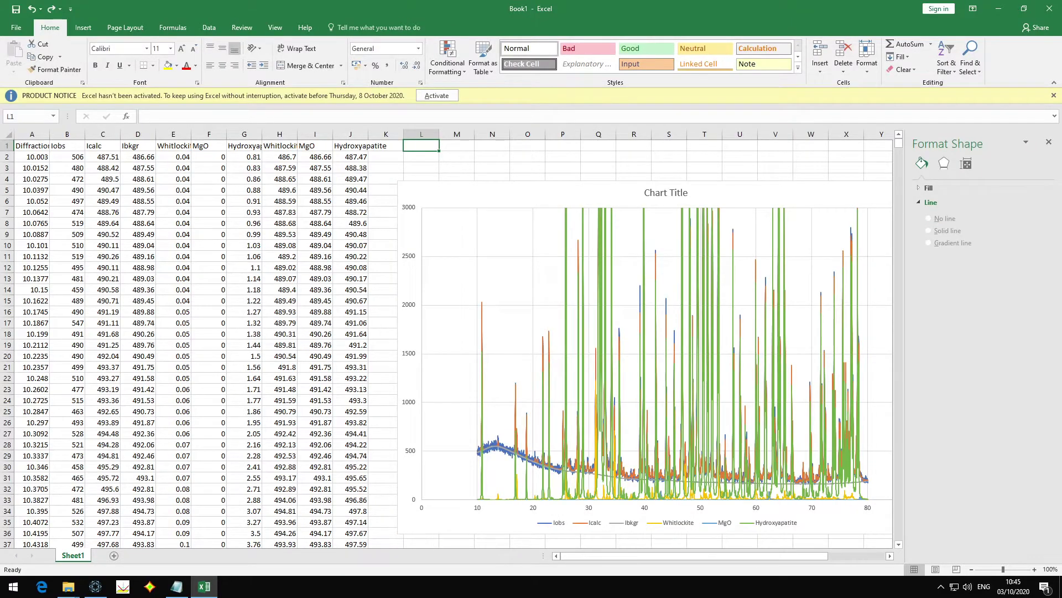
# Step: Move the chart's Hydroxyapatite series values and name from column G to column J
pyautogui.click(484, 487)
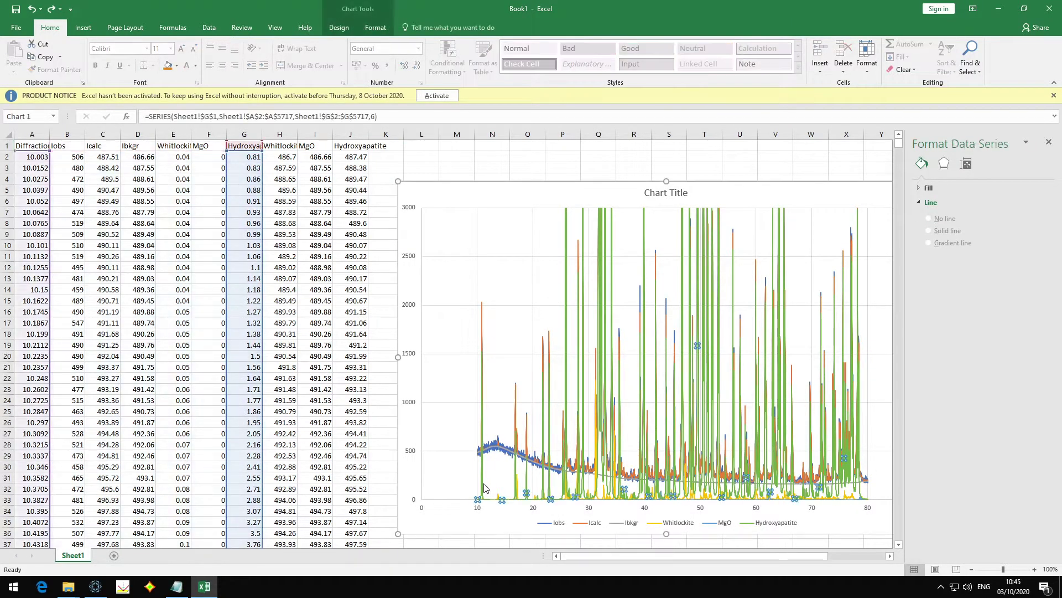
pyautogui.moveTo(263, 177); pyautogui.dragTo(345, 179)
pyautogui.moveTo(244, 150); pyautogui.dragTo(363, 149)
# Step: Move the chart's Whitlockite series values and name from column E to column H
pyautogui.click(518, 485)
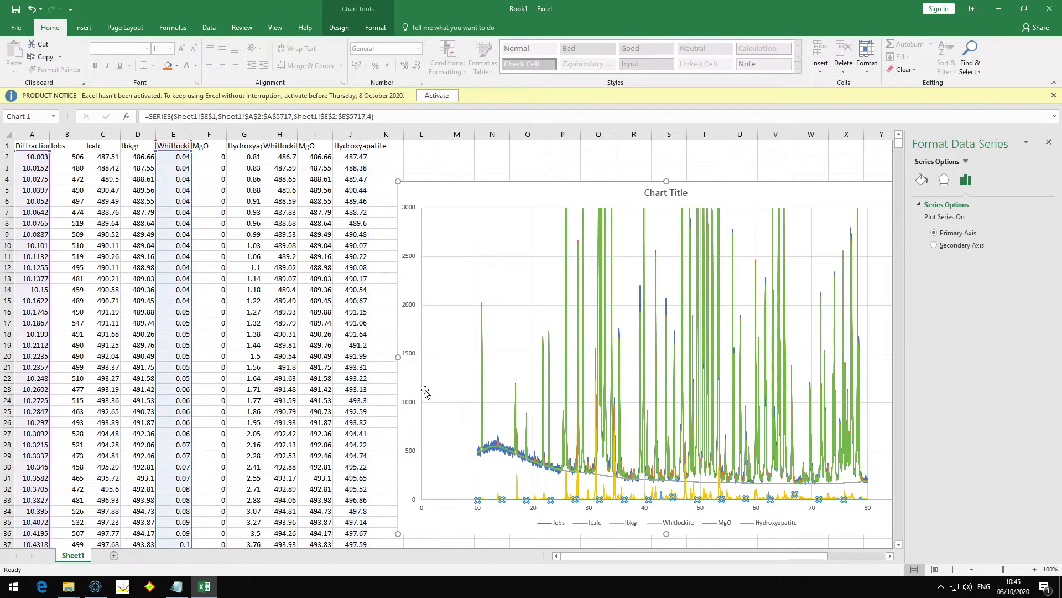
pyautogui.moveTo(184, 182); pyautogui.dragTo(290, 181)
pyautogui.moveTo(193, 151); pyautogui.dragTo(298, 150)
# Step: Move the chart's MgO series values and name from column F to column I
pyautogui.click(661, 495)
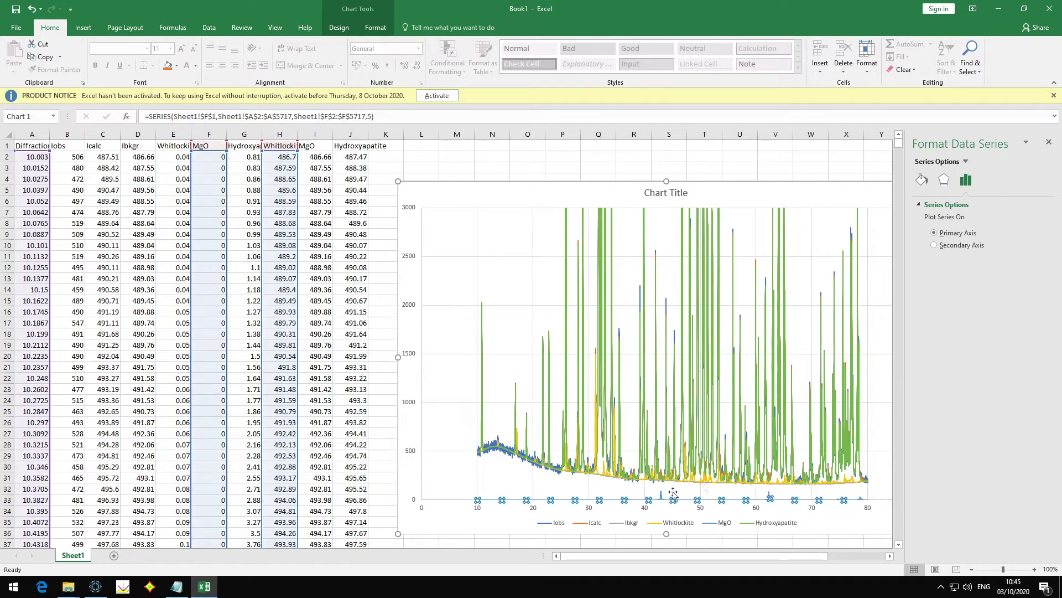
pyautogui.moveTo(228, 171); pyautogui.dragTo(293, 160)
pyautogui.moveTo(228, 146); pyautogui.dragTo(314, 147)
pyautogui.click(448, 157)
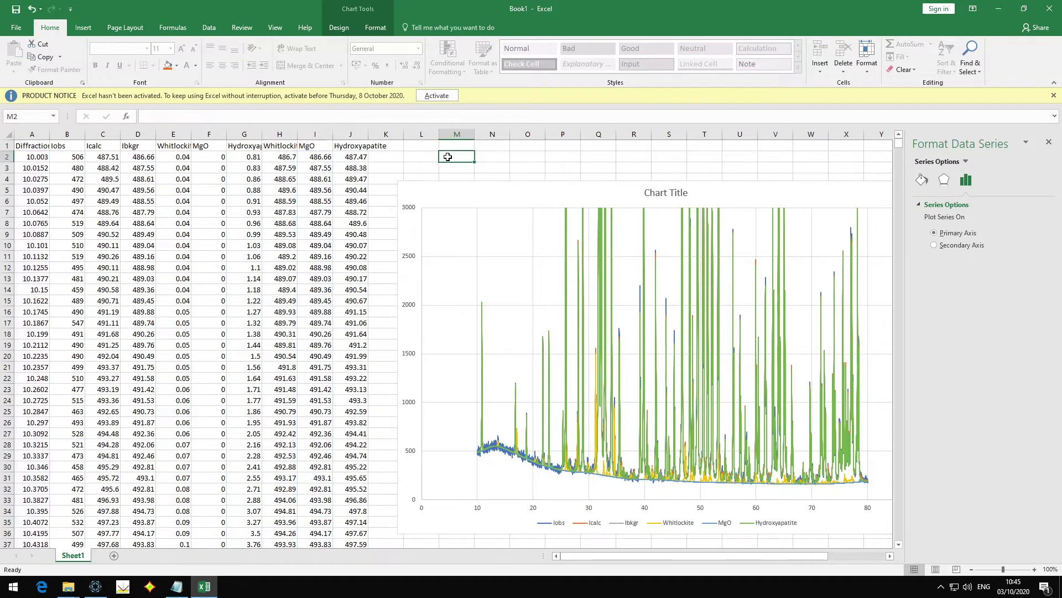
# Step: Reset the vertical axis maximum to automatic and set the horizontal axis bounds to minimum 10 and maximum 80
pyautogui.click(410, 354)
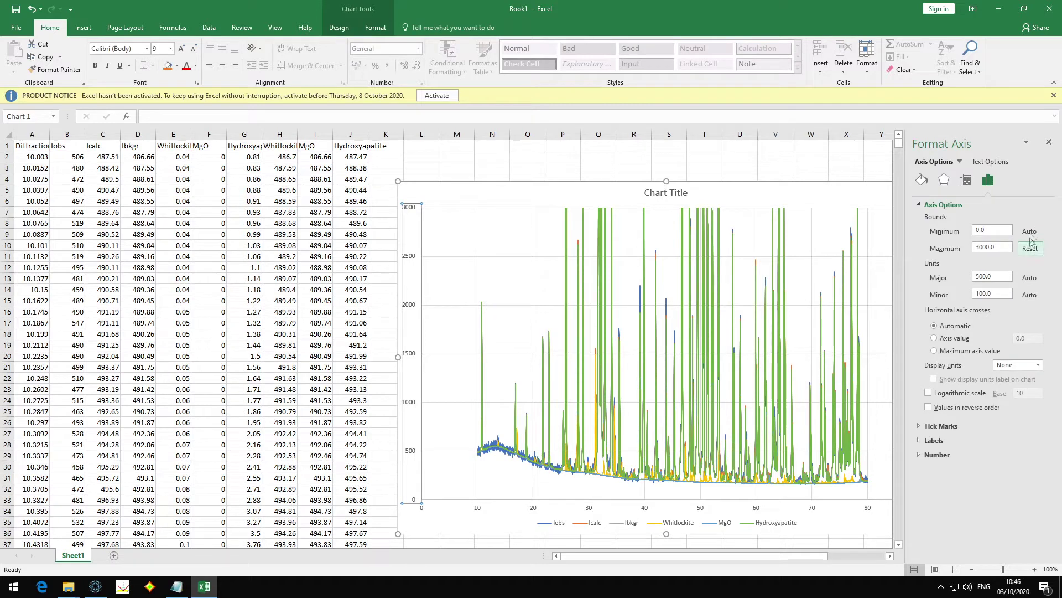
pyautogui.click(1030, 249)
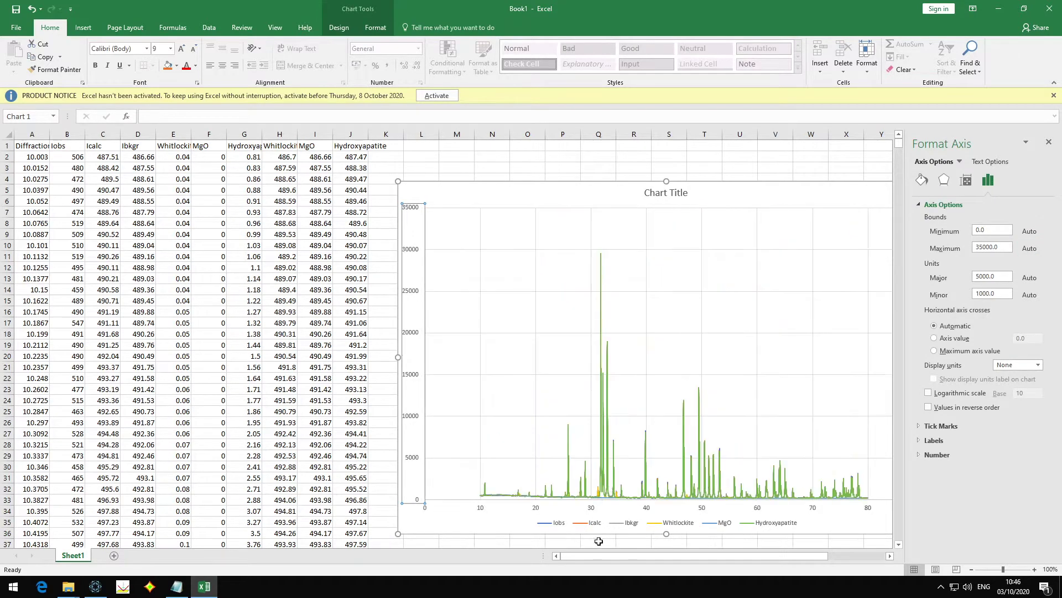
pyautogui.click(529, 510)
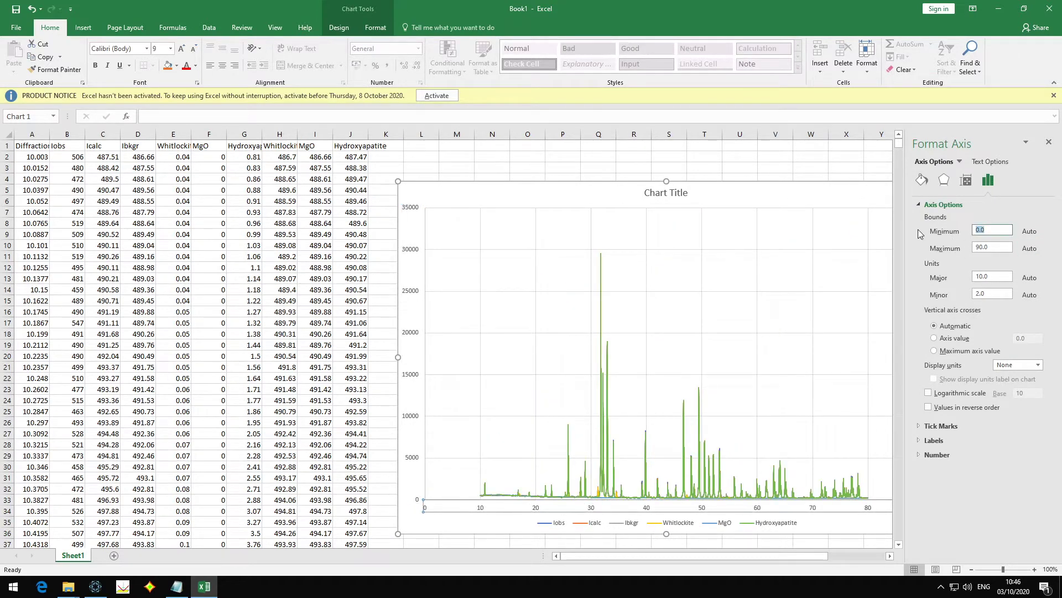
pyautogui.write('10')
pyautogui.press('Tab')
pyautogui.write('80')
pyautogui.press('Return')
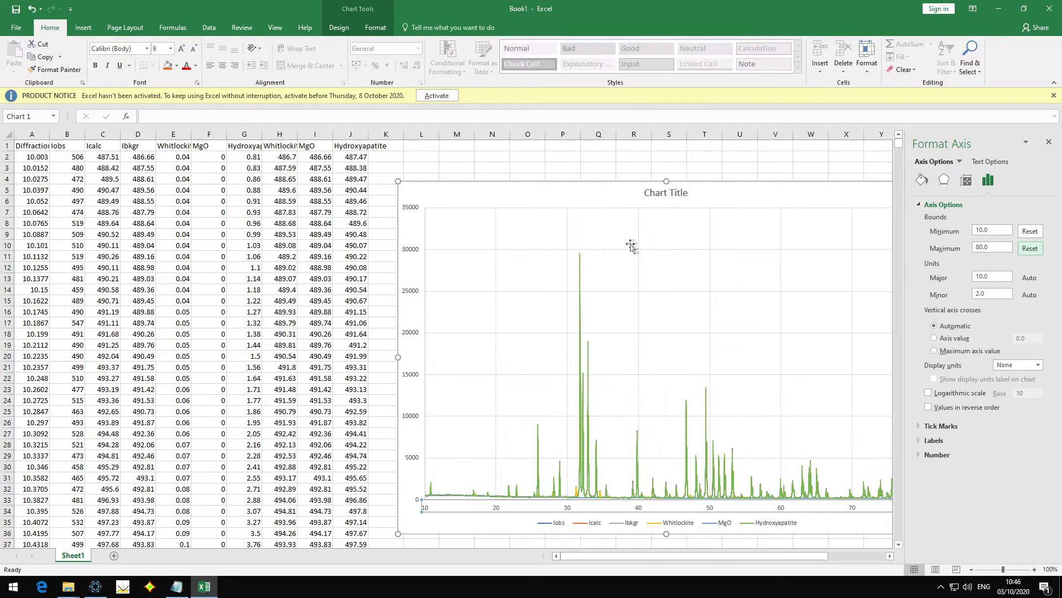
# Step: Insert an empty column before the first Whitlockite column and enter the header Idiff in E1
pyautogui.click(454, 164)
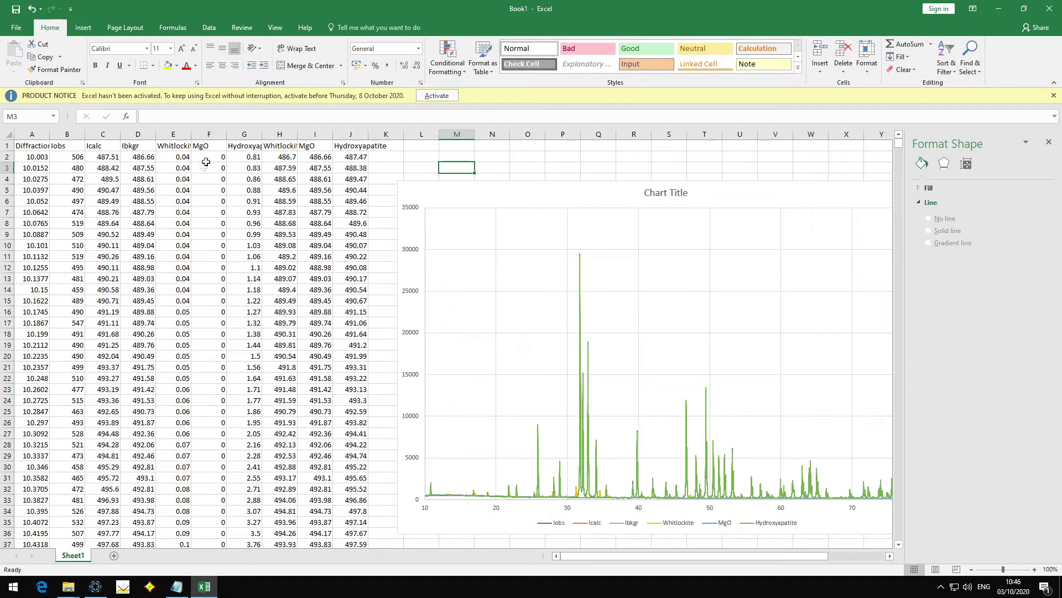
pyautogui.click(173, 132)
pyautogui.rightClick(175, 134)
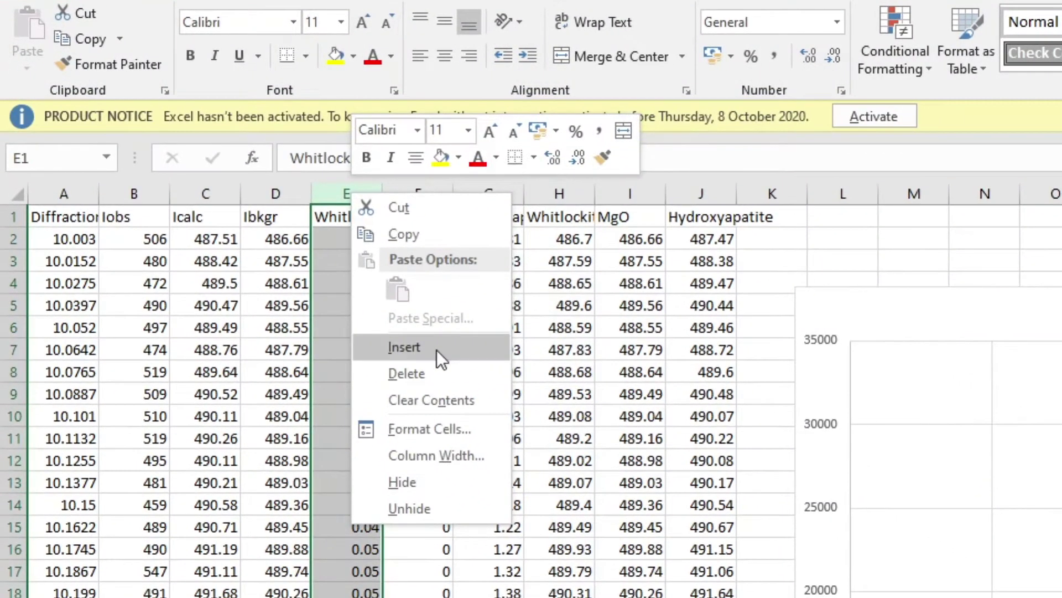
pyautogui.click(340, 285)
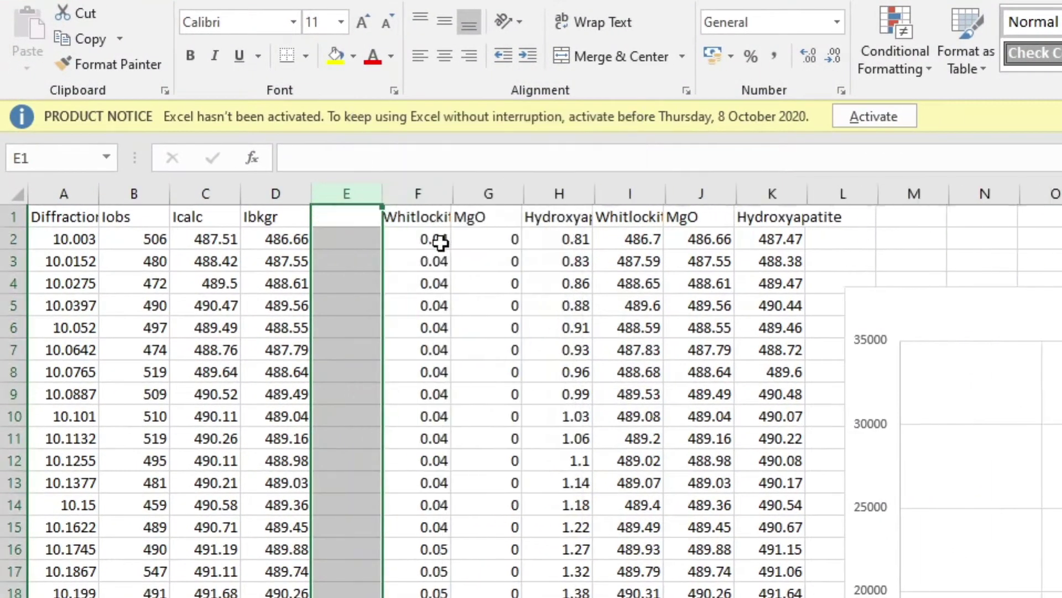
pyautogui.click(335, 216)
pyautogui.write('Idiff')
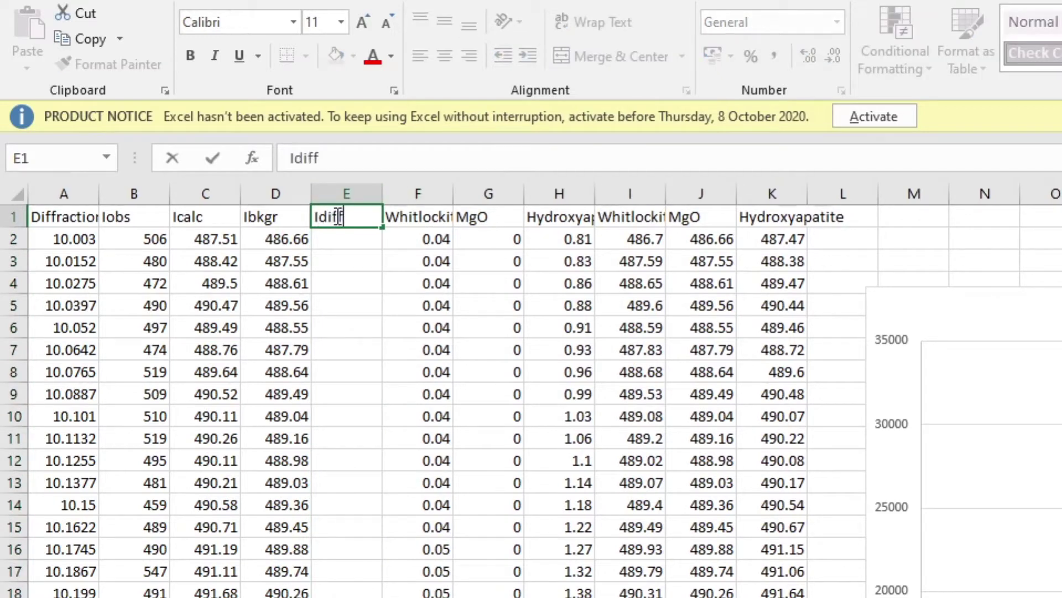
pyautogui.press('Return')
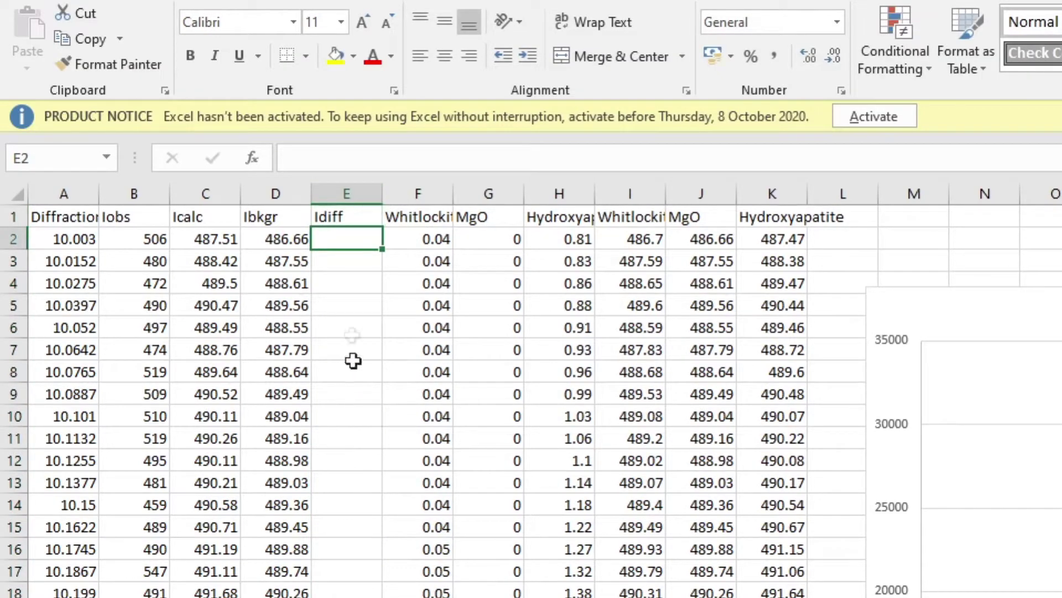
# Step: Enter the formula =B2-C2 in E2 and fill it down the Idiff column
pyautogui.write('=')
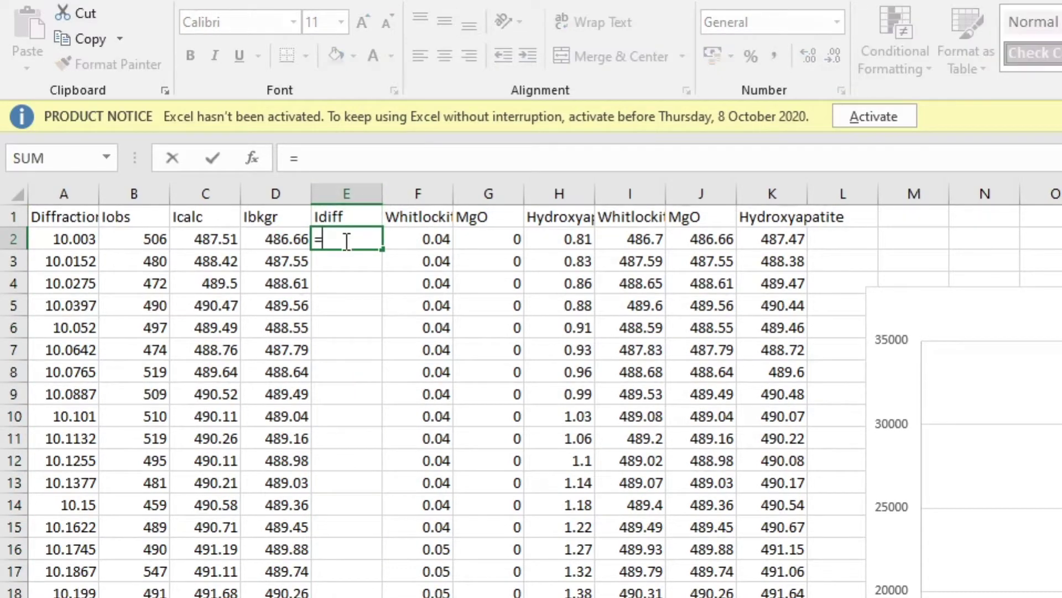
pyautogui.press('Left')
pyautogui.press('Left')
pyautogui.press('Left')
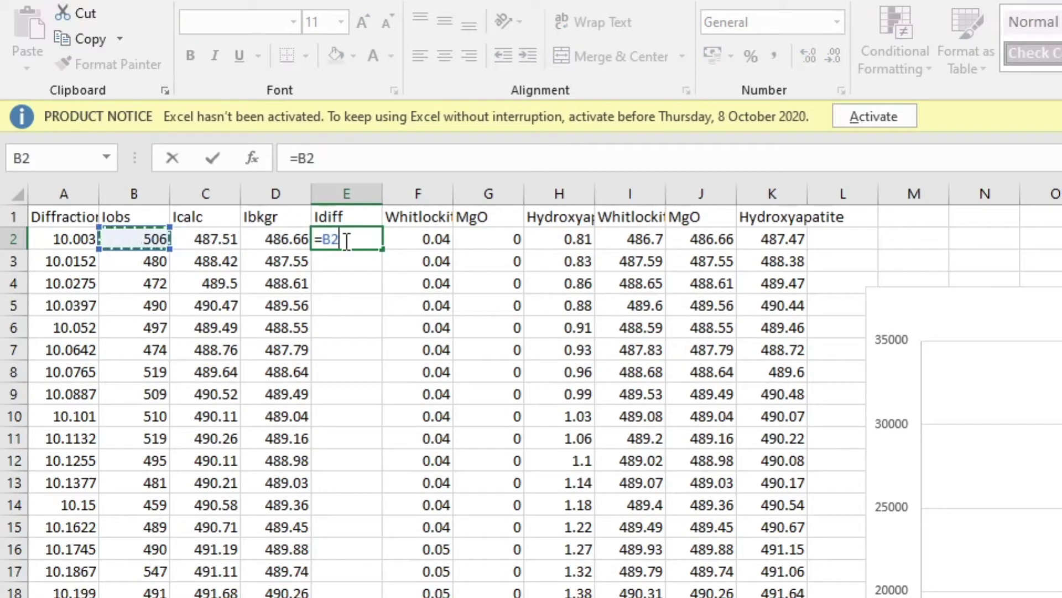
pyautogui.write('-')
pyautogui.press('Left')
pyautogui.press('Left')
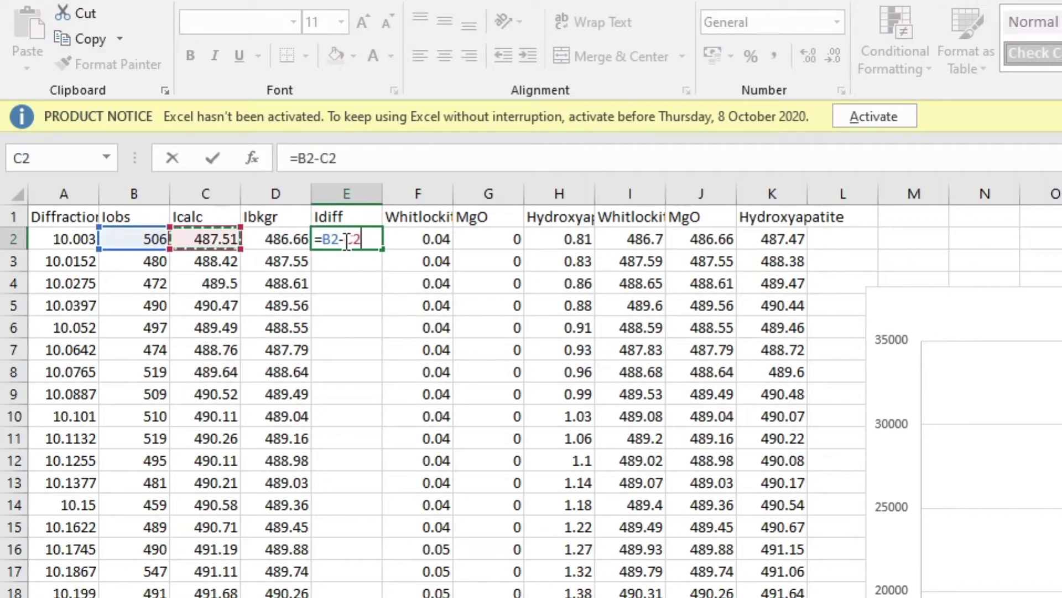
pyautogui.press('Return')
pyautogui.click(288, 195)
pyautogui.click(351, 238)
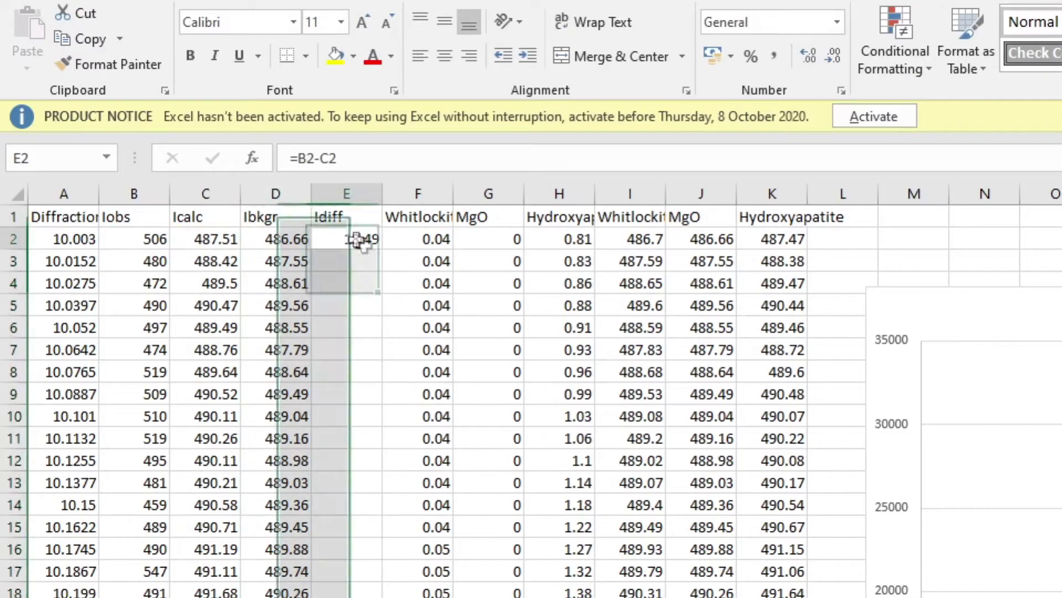
pyautogui.doubleClick(382, 250)
# Step: Add a chart series named from Idiff header E1 with X values =Sheet1!$A$2:$A$5717
pyautogui.doubleClick(541, 375)
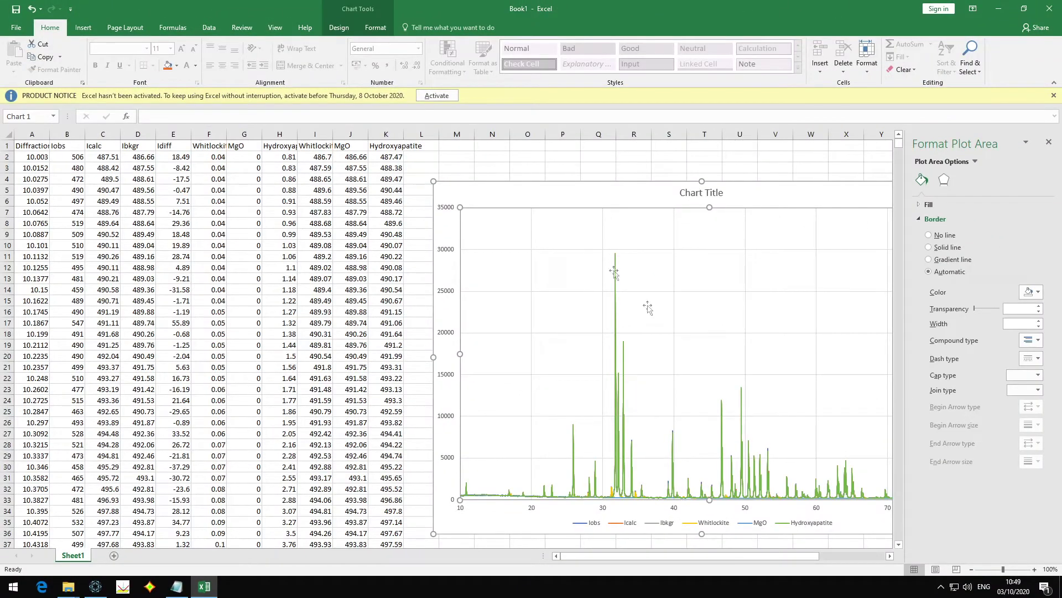
pyautogui.rightClick(508, 264)
pyautogui.click(539, 306)
pyautogui.click(394, 296)
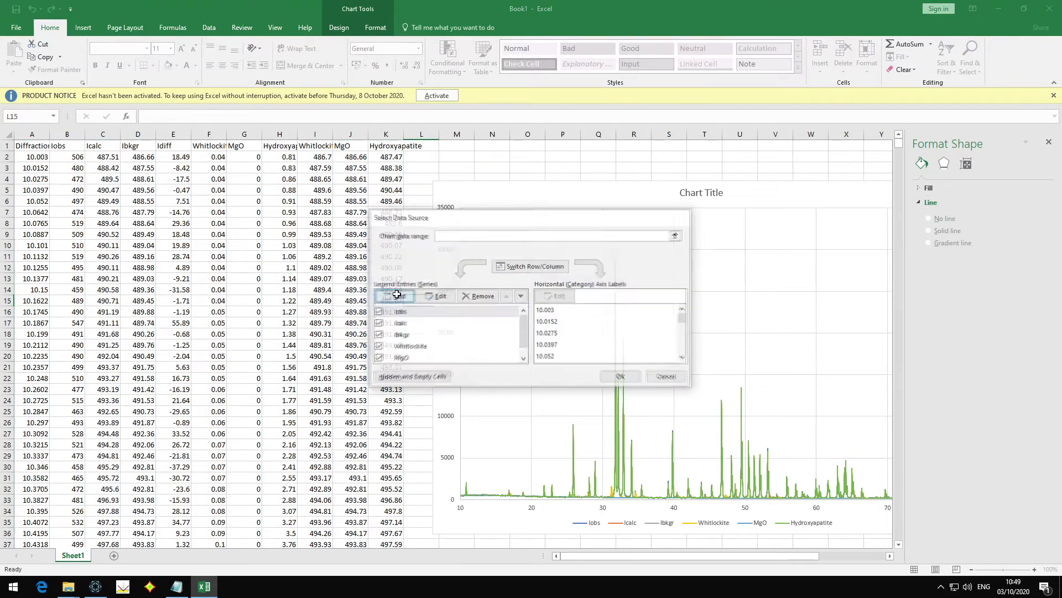
pyautogui.click(165, 145)
pyautogui.click(553, 302)
pyautogui.write('=Sheet1!$A$2:$A$5717')
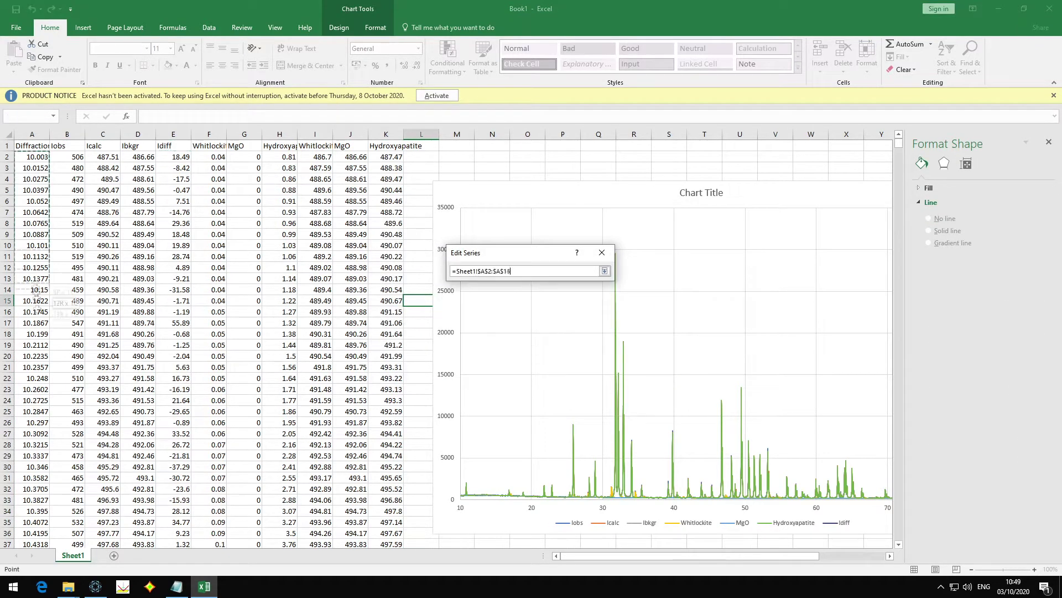
pyautogui.click(604, 270)
# Step: Set the Idiff series' Y values to E2:E5717 on Sheet1 and apply the data source changes
pyautogui.click(589, 323)
pyautogui.moveTo(173, 156); pyautogui.dragTo(173, 378)
pyautogui.click(559, 271)
pyautogui.press('BackSpace')
pyautogui.press('BackSpace')
pyautogui.write('5717')
pyautogui.click(605, 270)
pyautogui.press('Return')
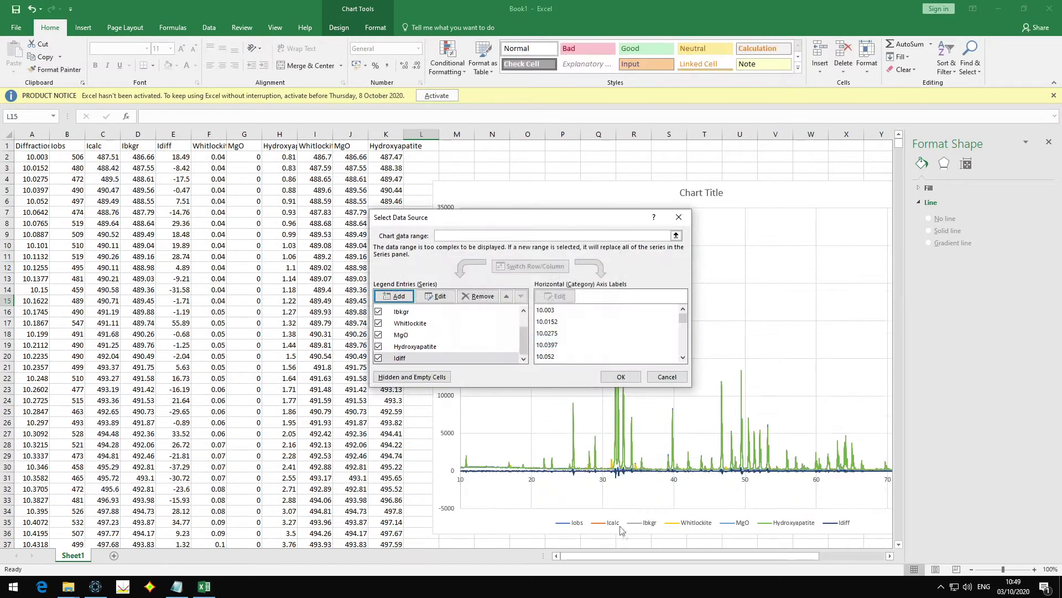
pyautogui.click(621, 376)
pyautogui.click(613, 437)
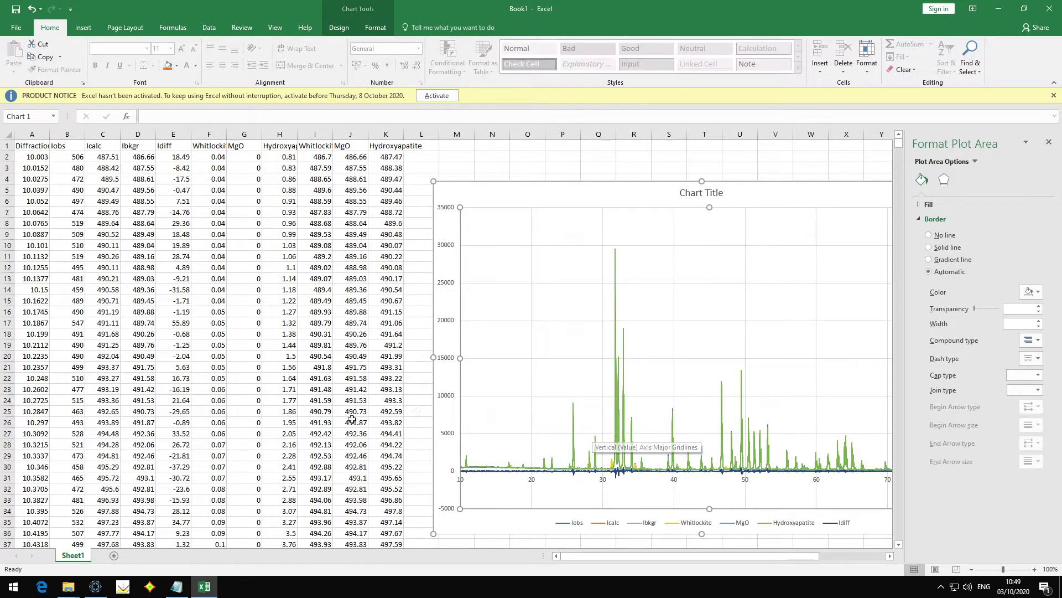
# Step: Check the difference curve in Profex, return to Excel, and fill the Idiff column with =B2-C2-500
pyautogui.click(96, 586)
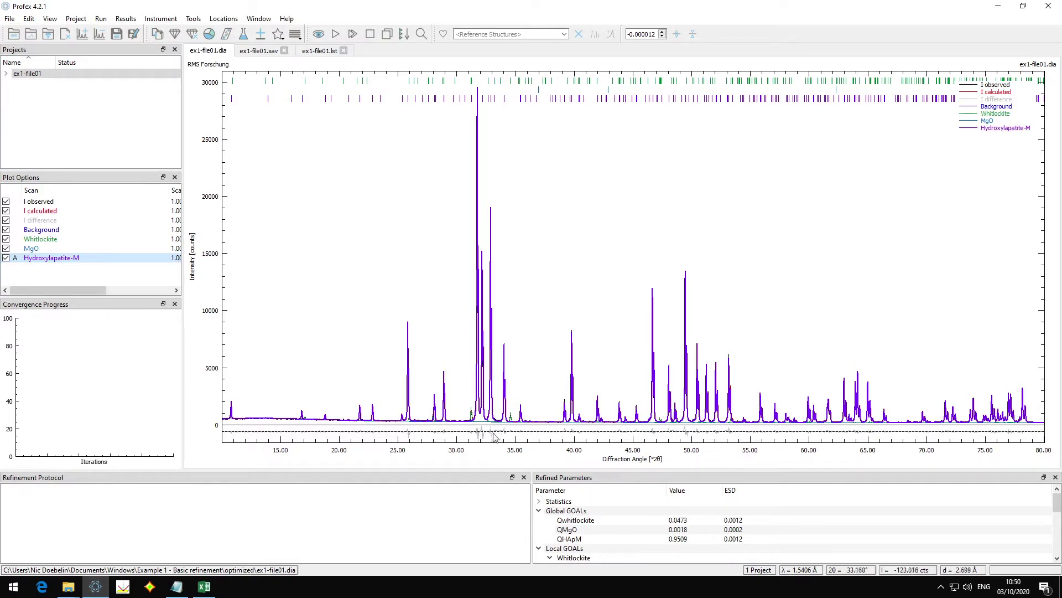
pyautogui.hotkey('alt', 'Tab')
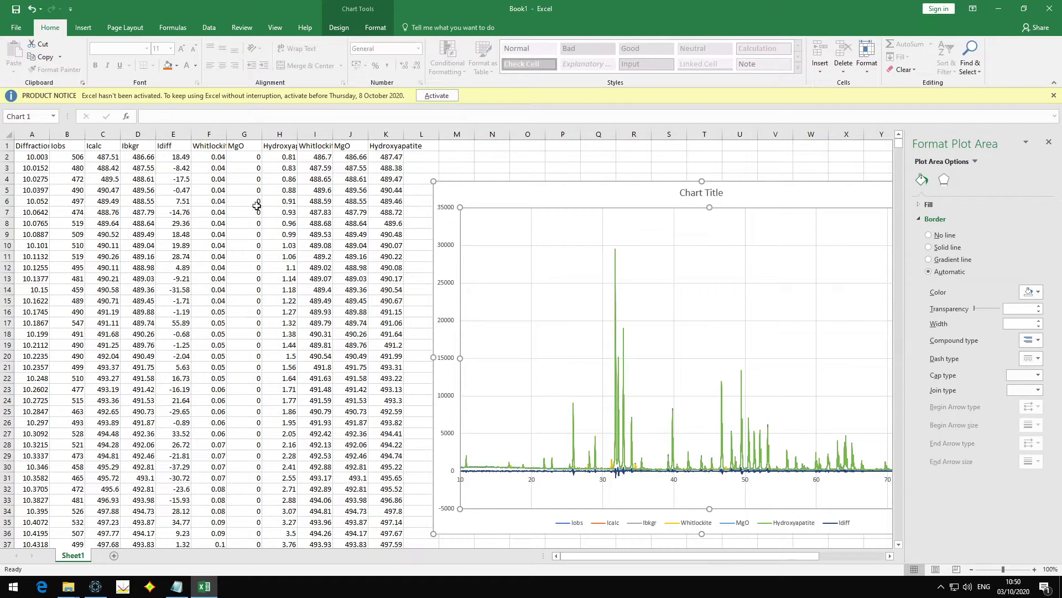
pyautogui.click(184, 161)
pyautogui.press('F2')
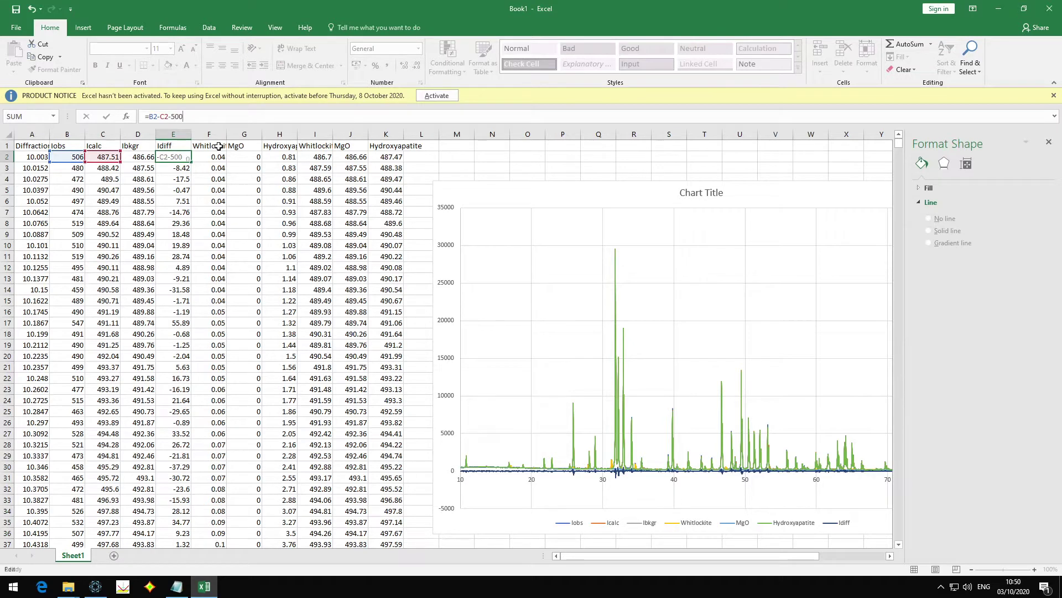
pyautogui.press('Return')
pyautogui.click(183, 158)
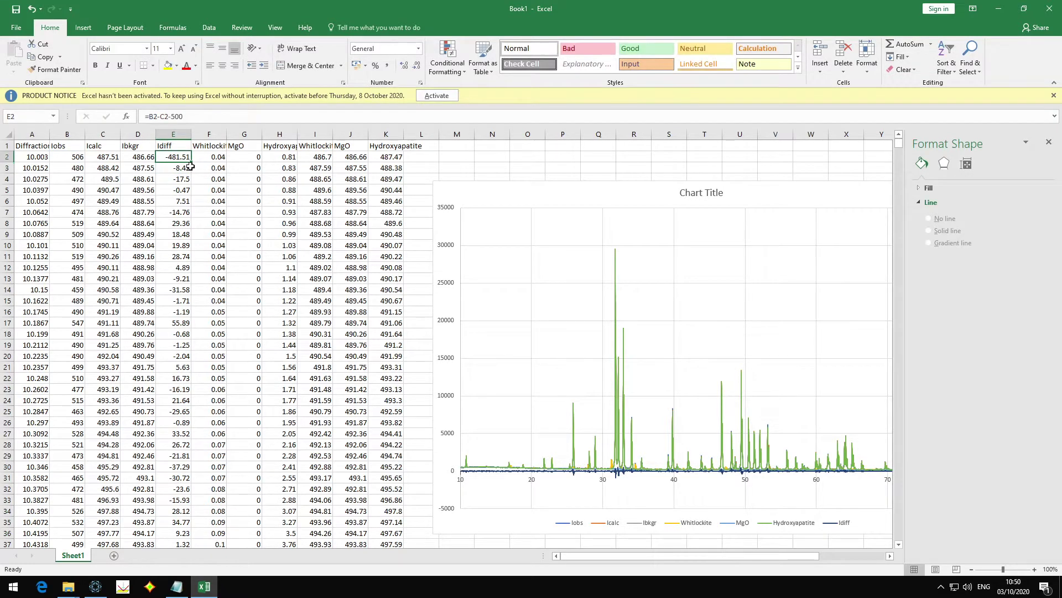
pyautogui.doubleClick(191, 164)
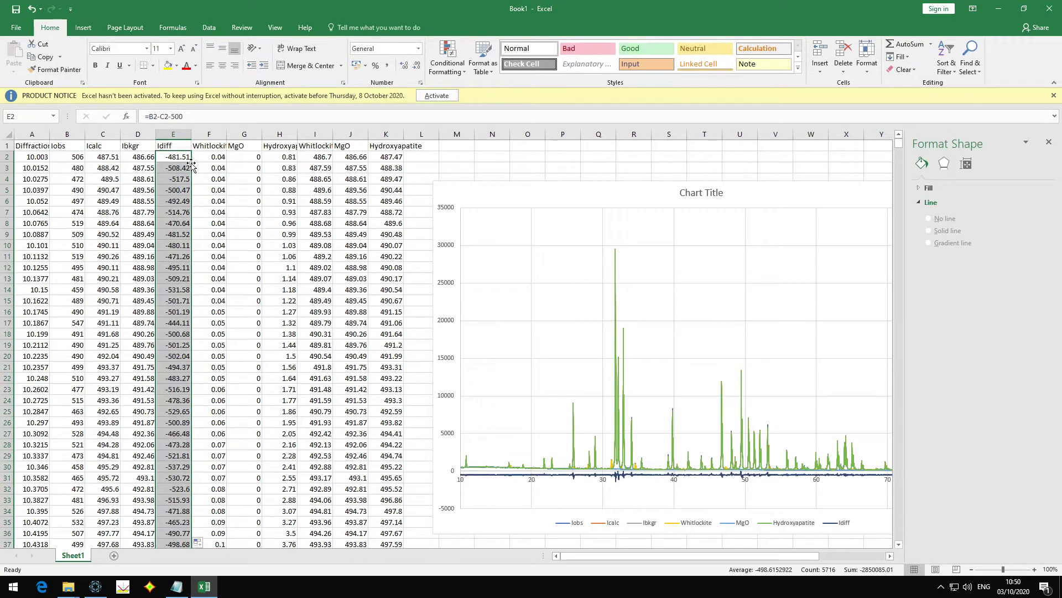
# Step: Set the Idiff formula in E2 to =B2-C2-1000 and fill it down the column
pyautogui.click(185, 158)
pyautogui.doubleClick(176, 117)
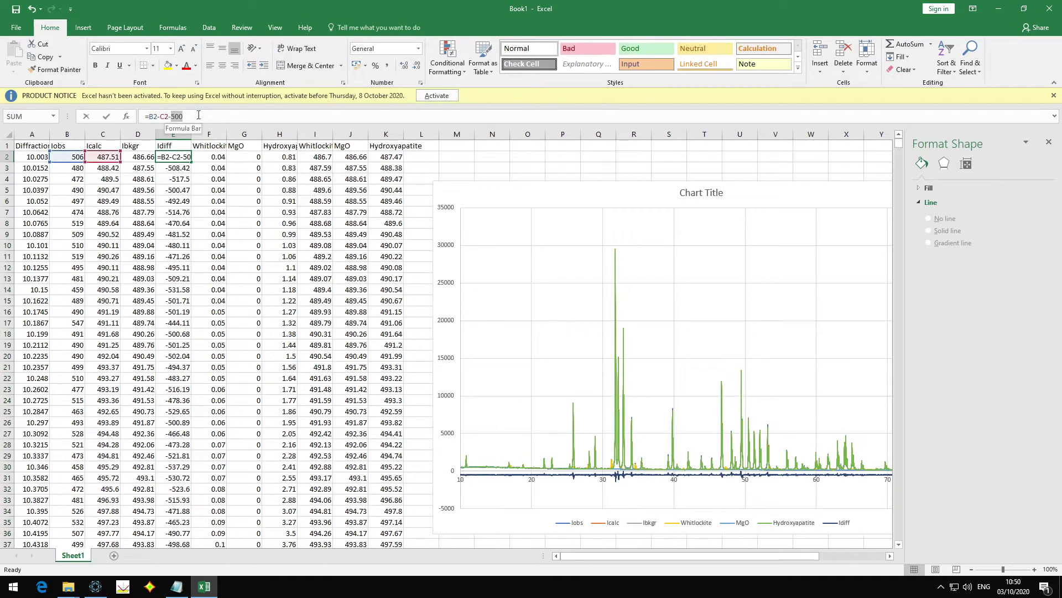
pyautogui.write('1000')
pyautogui.press('Return')
pyautogui.click(183, 158)
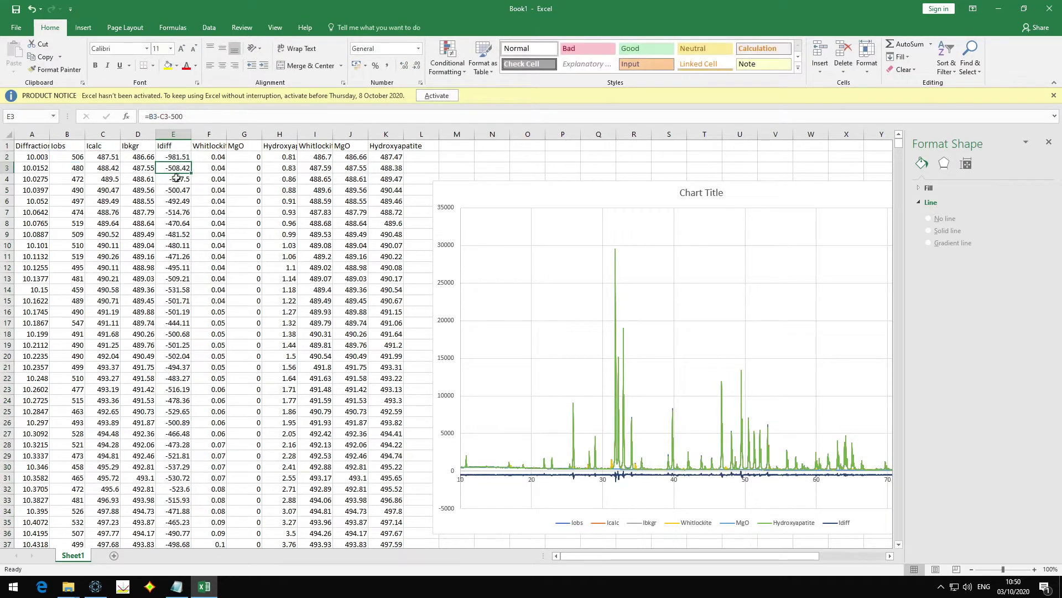
pyautogui.doubleClick(191, 163)
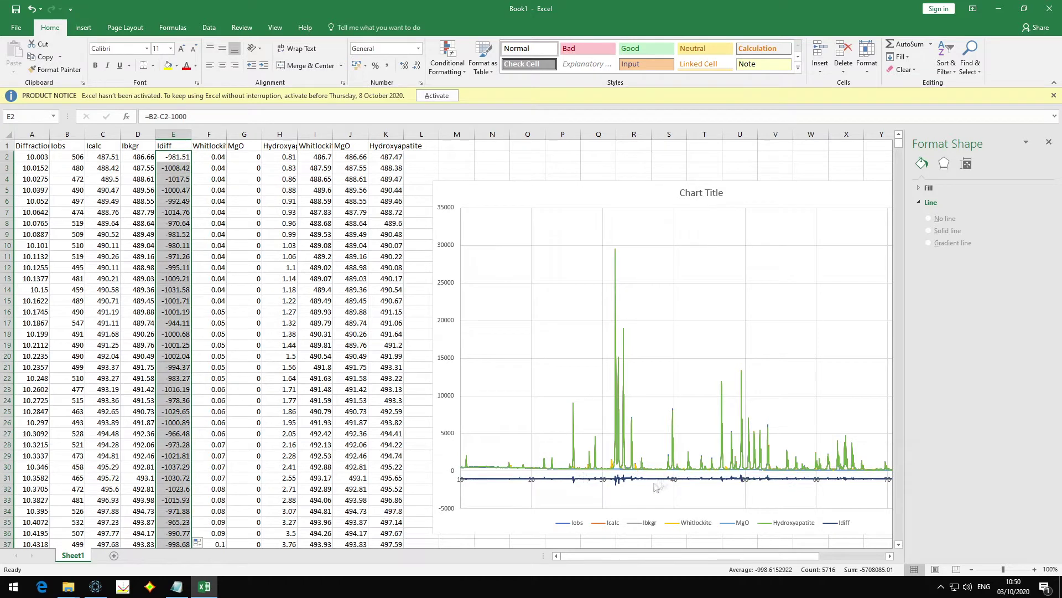
pyautogui.click(457, 156)
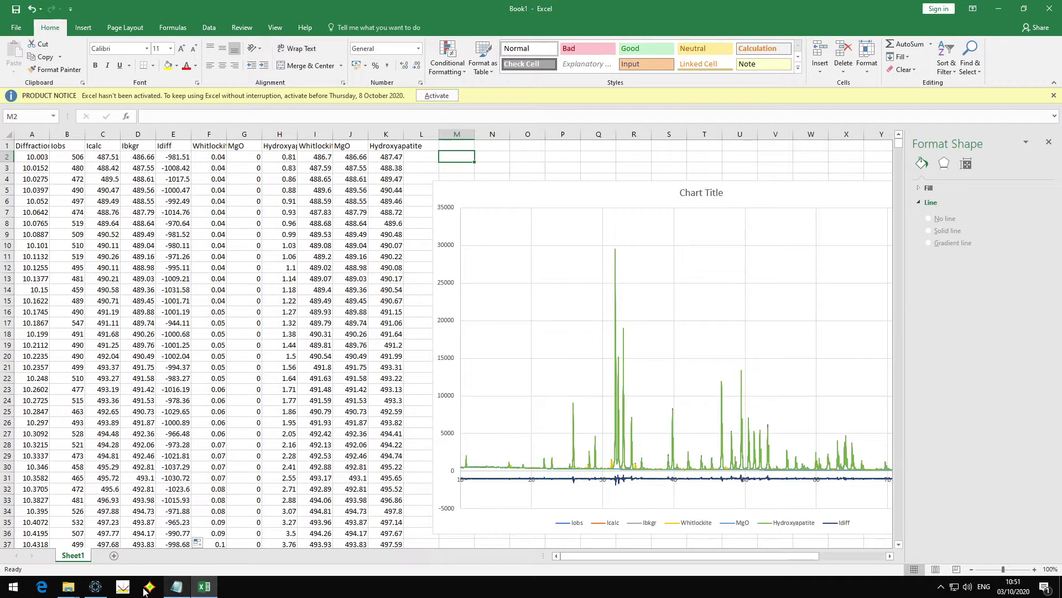
# Step: Switch to Profex to examine the phases' reflection tick marks above the plot, and return to Excel
pyautogui.click(95, 586)
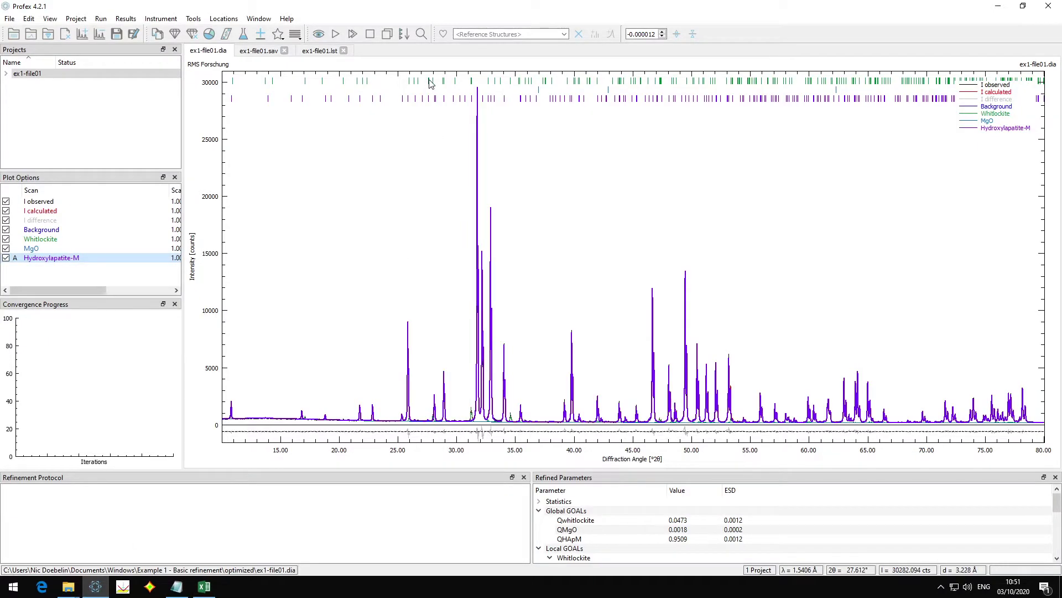
pyautogui.moveTo(685, 84)
pyautogui.click(204, 588)
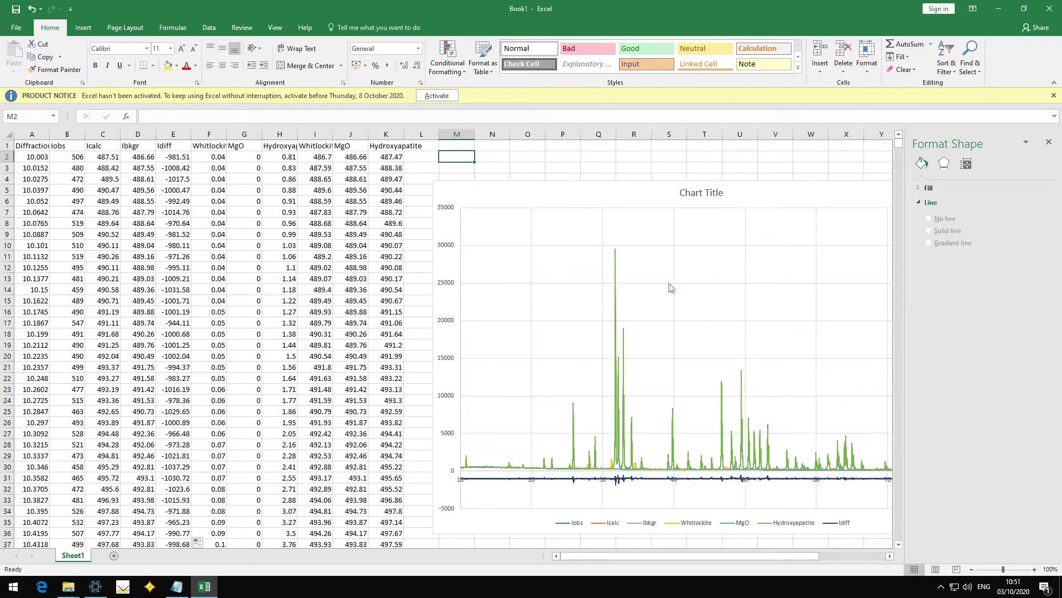
# Step: Move the chart to a new sheet named Chart1
pyautogui.click(522, 204)
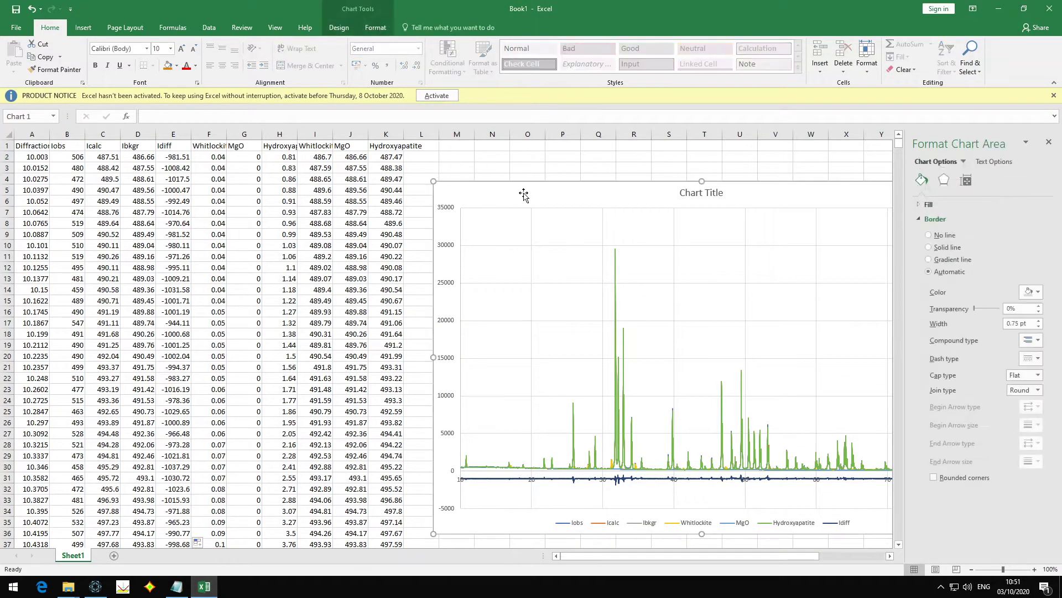
pyautogui.rightClick(525, 196)
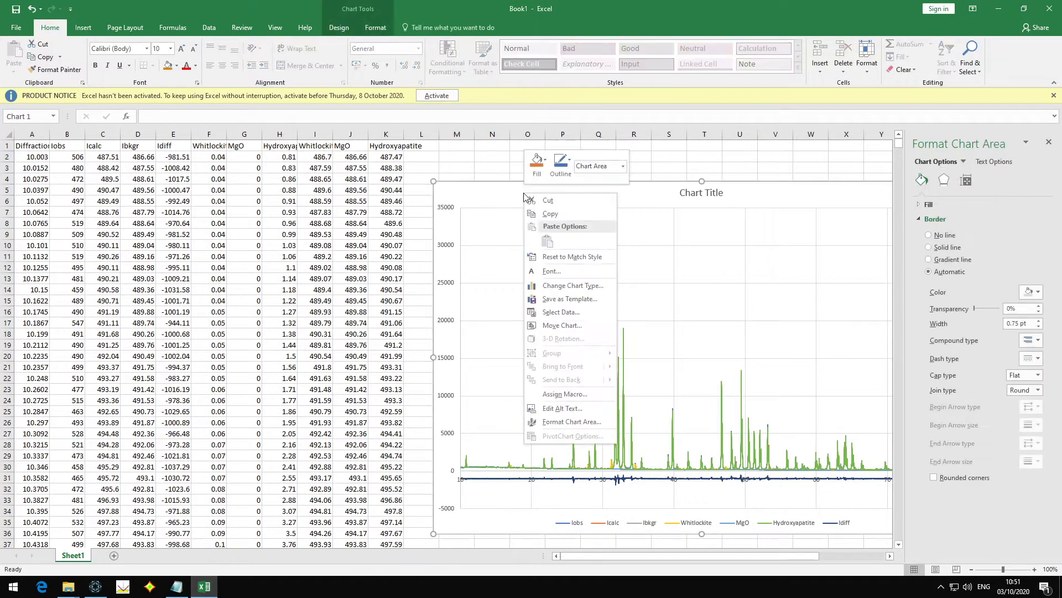
pyautogui.click(559, 325)
pyautogui.click(507, 306)
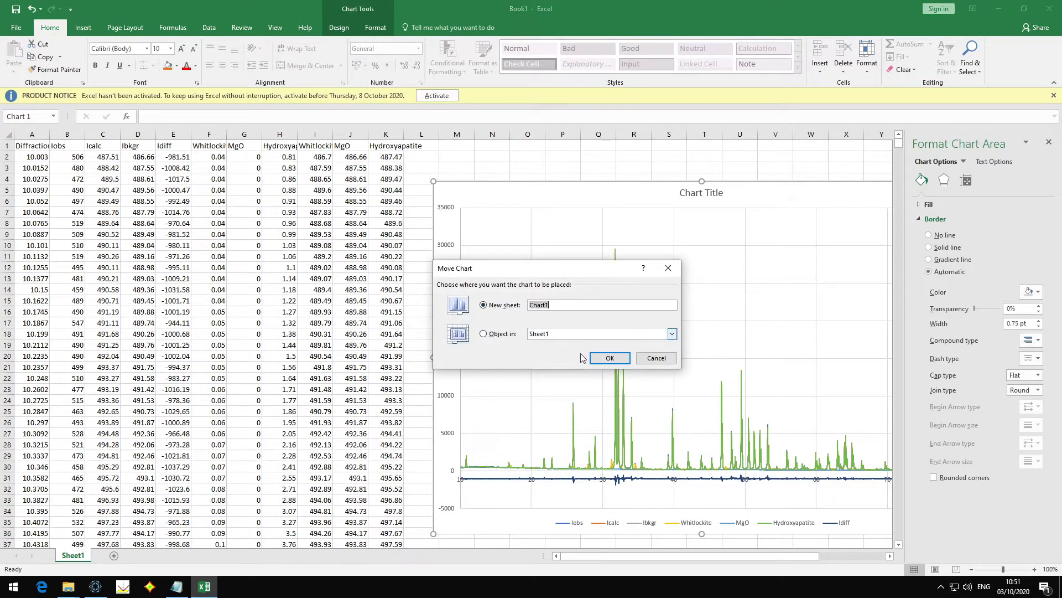
pyautogui.click(603, 359)
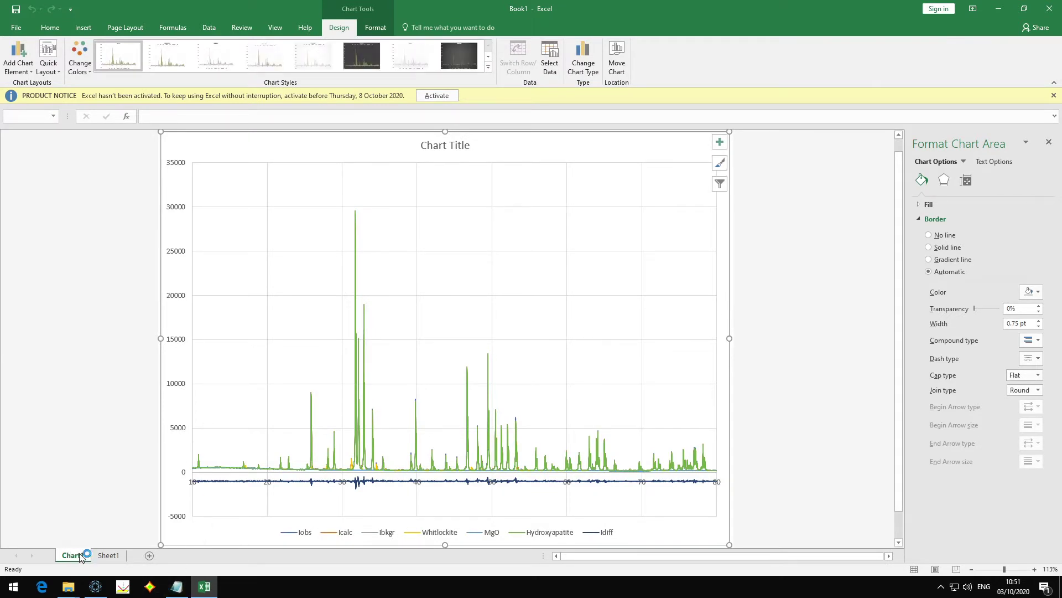
pyautogui.click(108, 555)
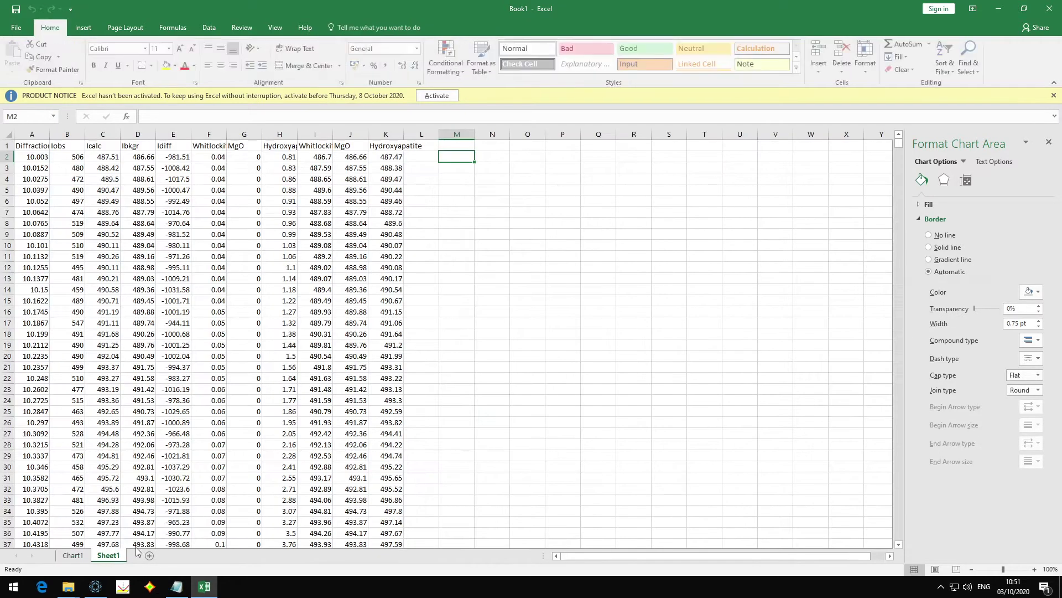
pyautogui.click(77, 556)
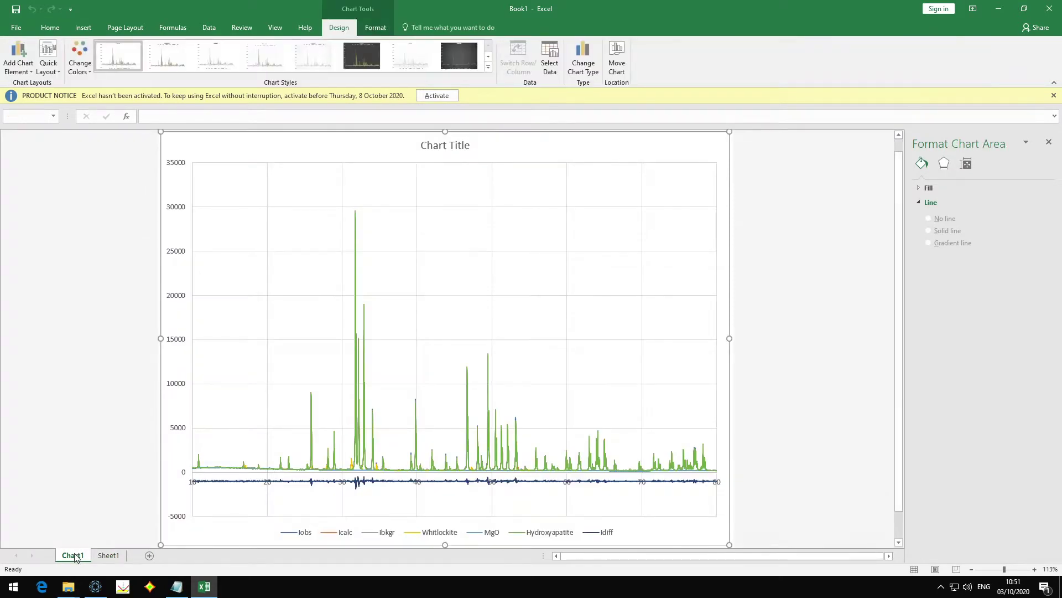
# Step: Switch to Profex, copy the HKL data of the Whitlockite scan, and return to Sheet1 in Excel
pyautogui.click(95, 586)
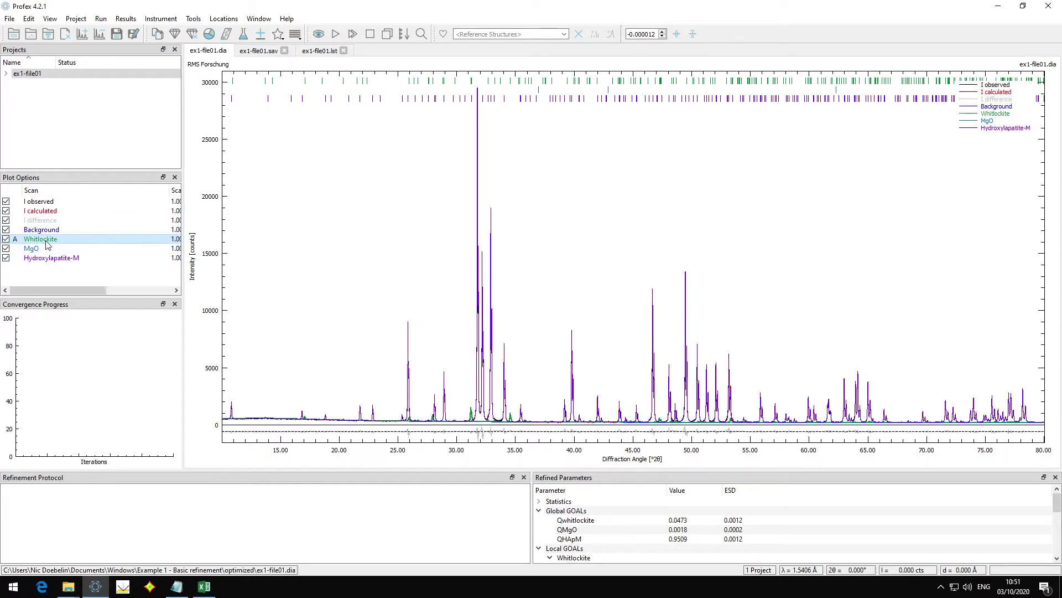
pyautogui.rightClick(67, 242)
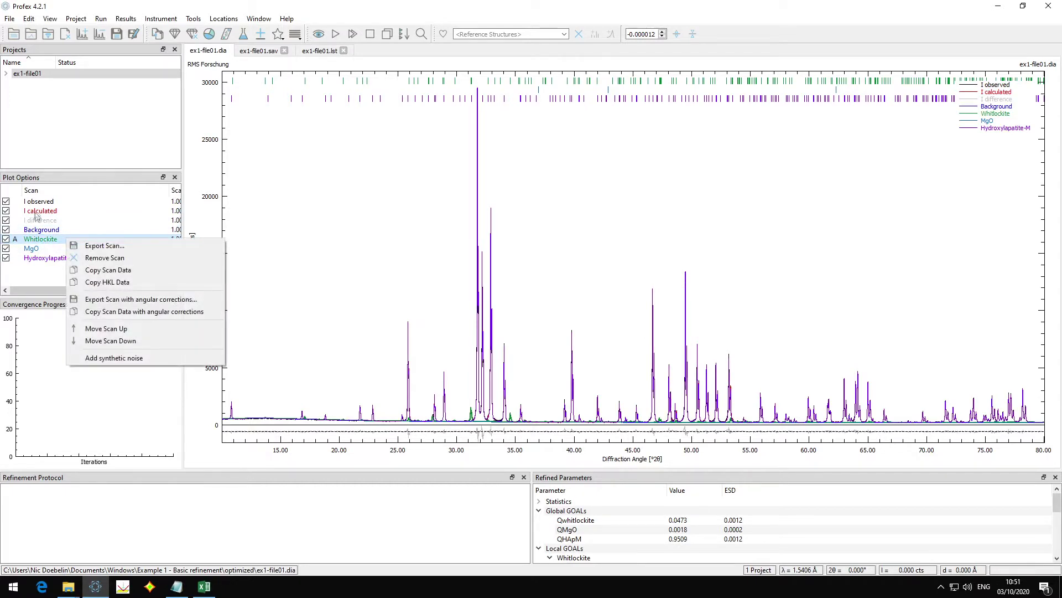
pyautogui.click(101, 283)
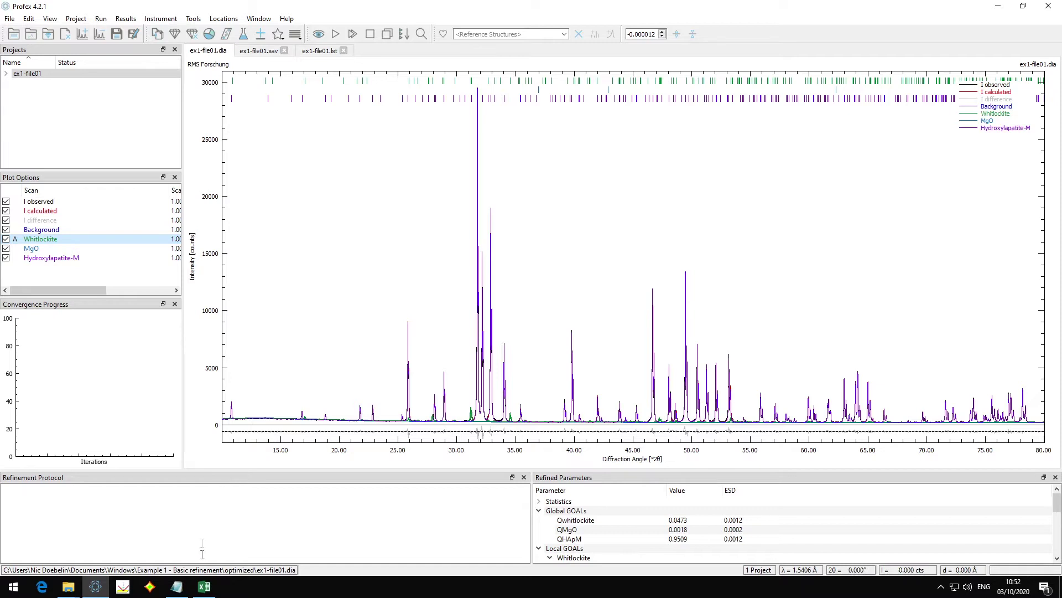
pyautogui.click(203, 587)
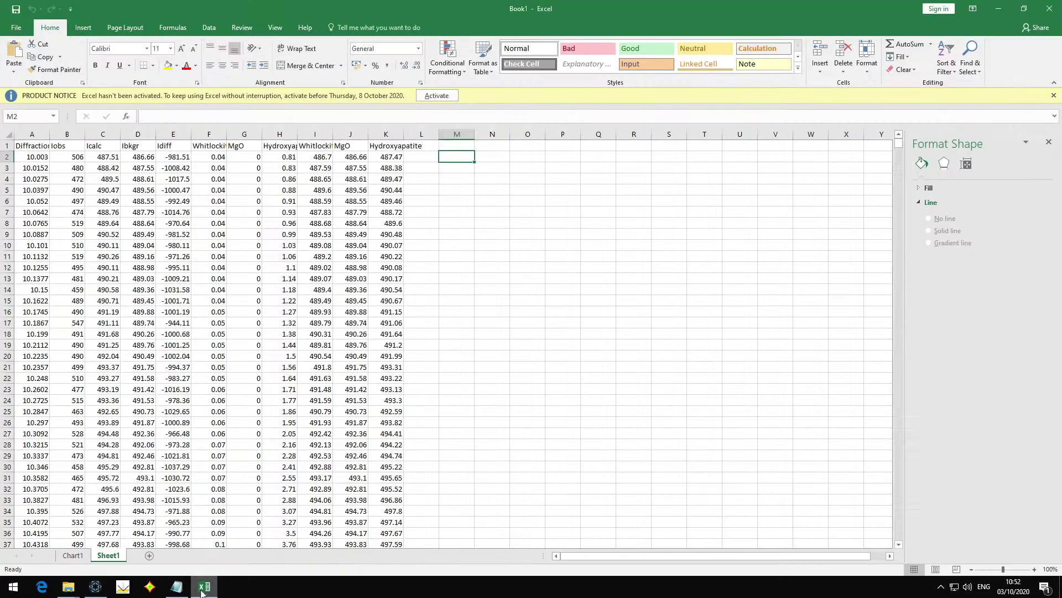
# Step: Paste the copied Whitlockite HKL data into Sheet1 starting at cell M1
pyautogui.click(463, 149)
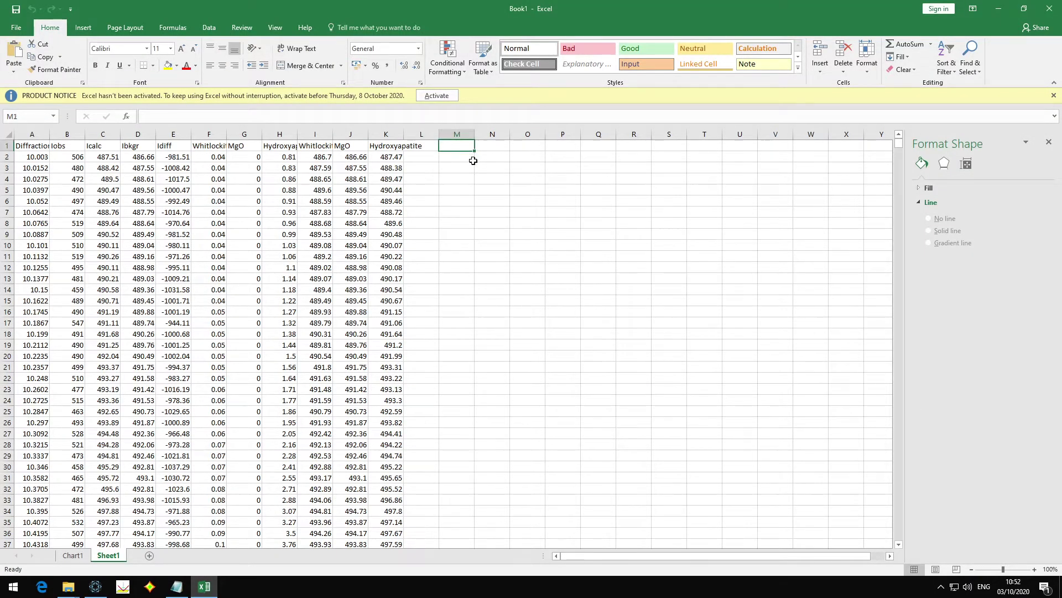
pyautogui.hotkey('ctrl', 'v')
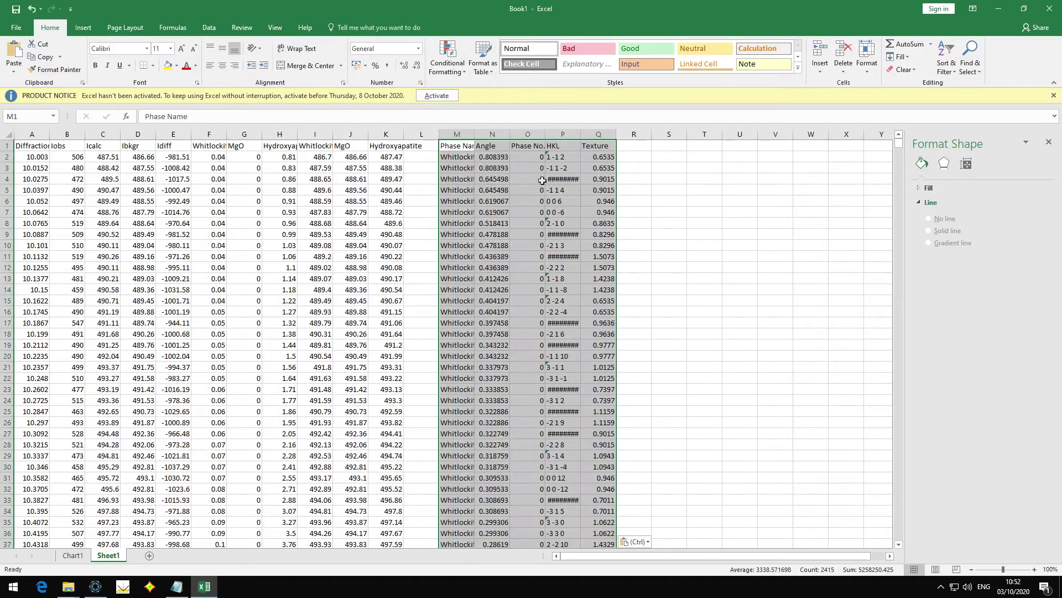
pyautogui.click(551, 179)
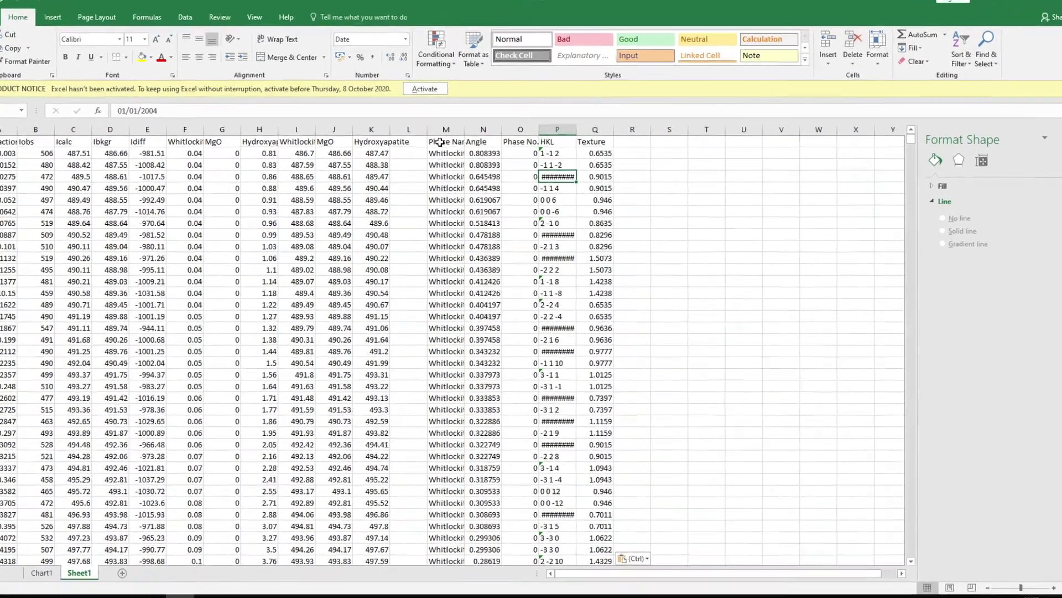
pyautogui.moveTo(457, 157); pyautogui.dragTo(457, 278)
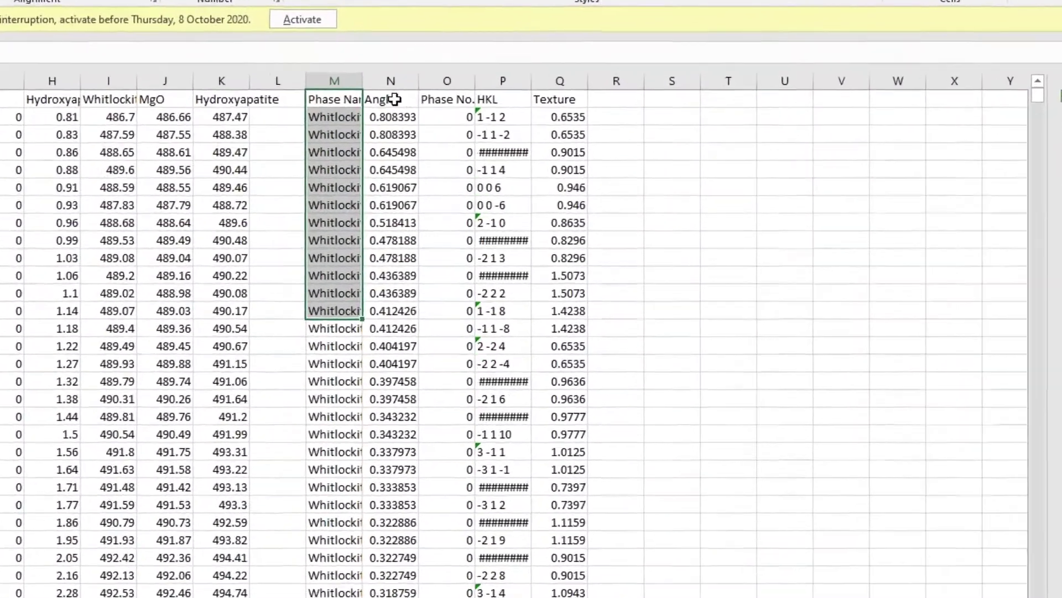
# Step: Rename the Angle header in N1 as d (nm)
pyautogui.click(394, 99)
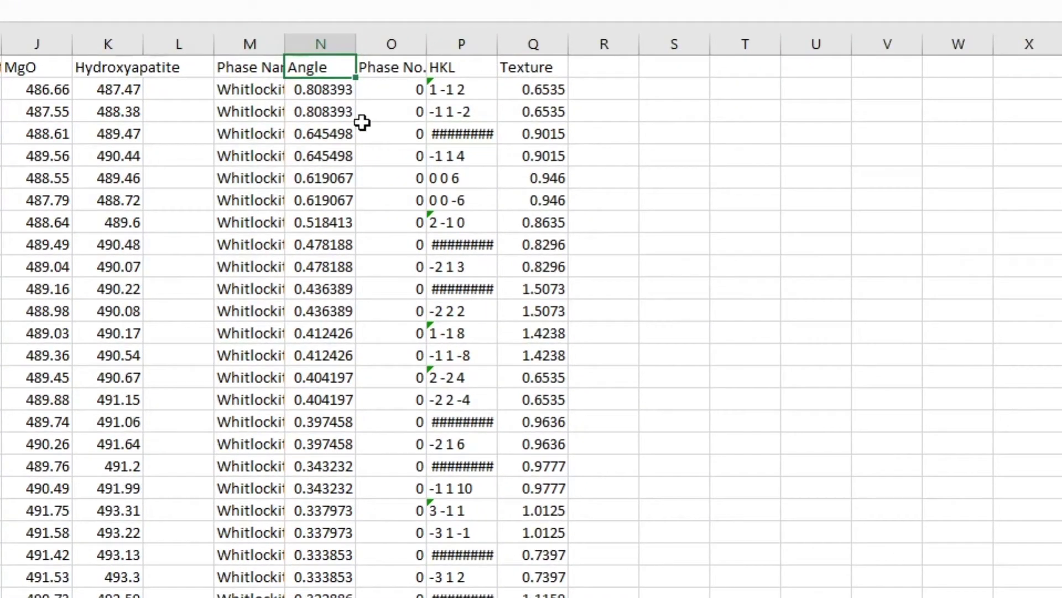
pyautogui.write('d (nm')
pyautogui.press('Return')
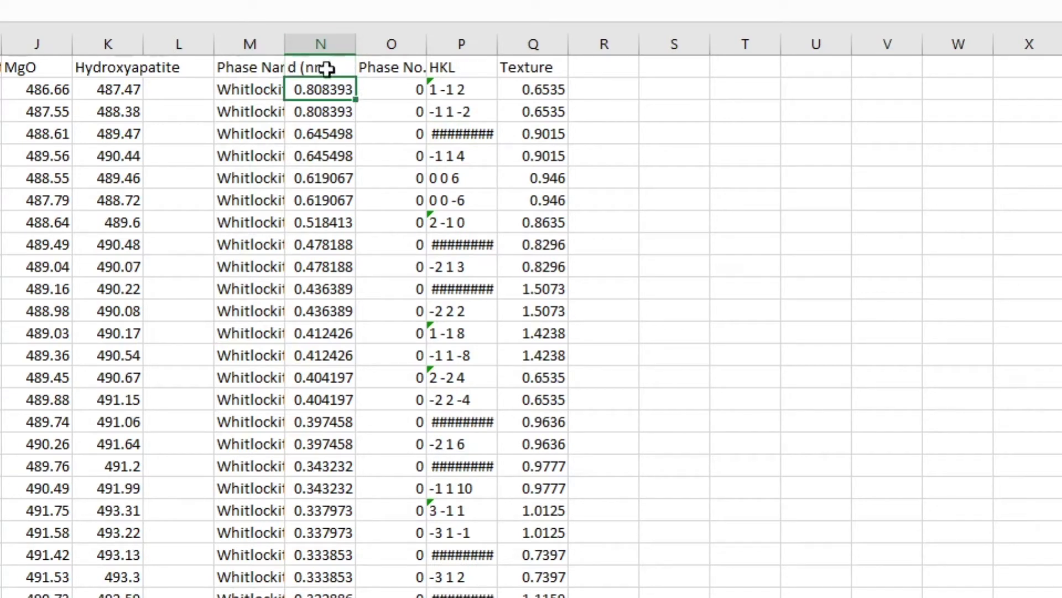
# Step: Examine the Phase No., HKL and Texture columns of the pasted Whitlockite data
pyautogui.click(392, 68)
pyautogui.moveTo(403, 199); pyautogui.dragTo(419, 149)
pyautogui.click(419, 155)
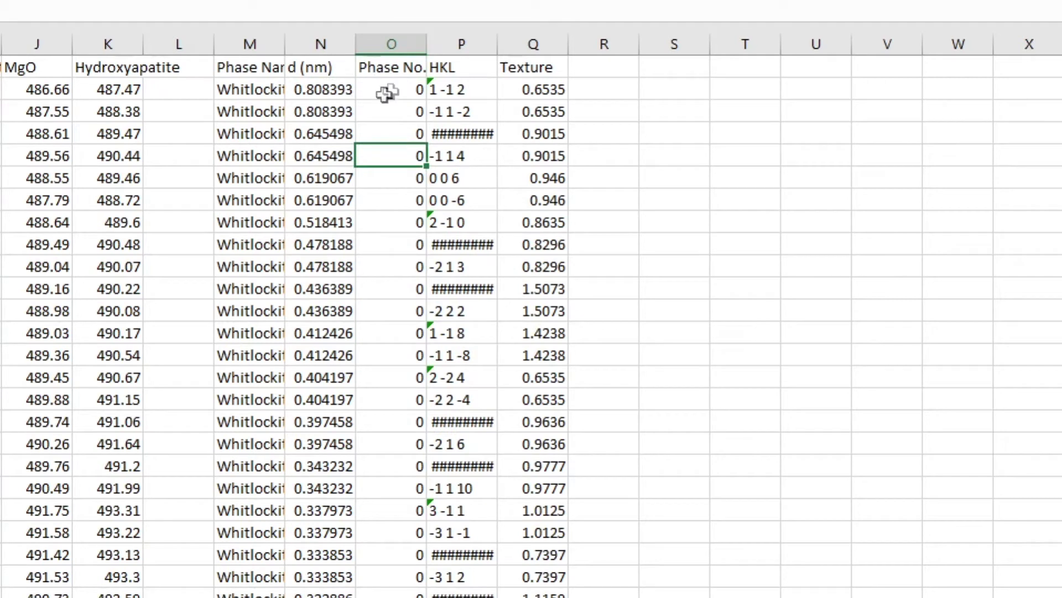
pyautogui.moveTo(479, 66); pyautogui.dragTo(467, 259)
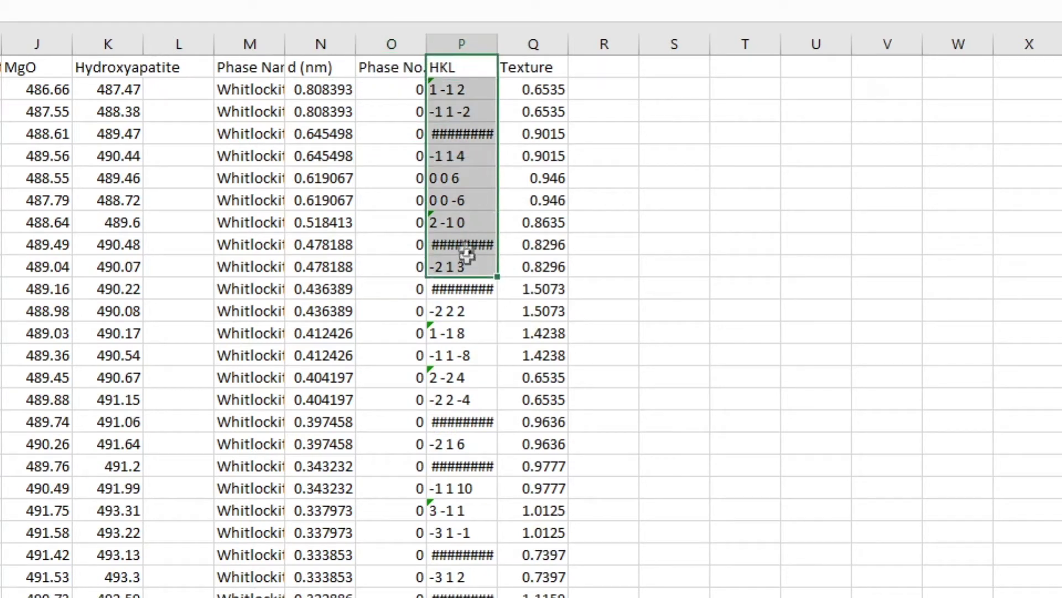
pyautogui.click(474, 178)
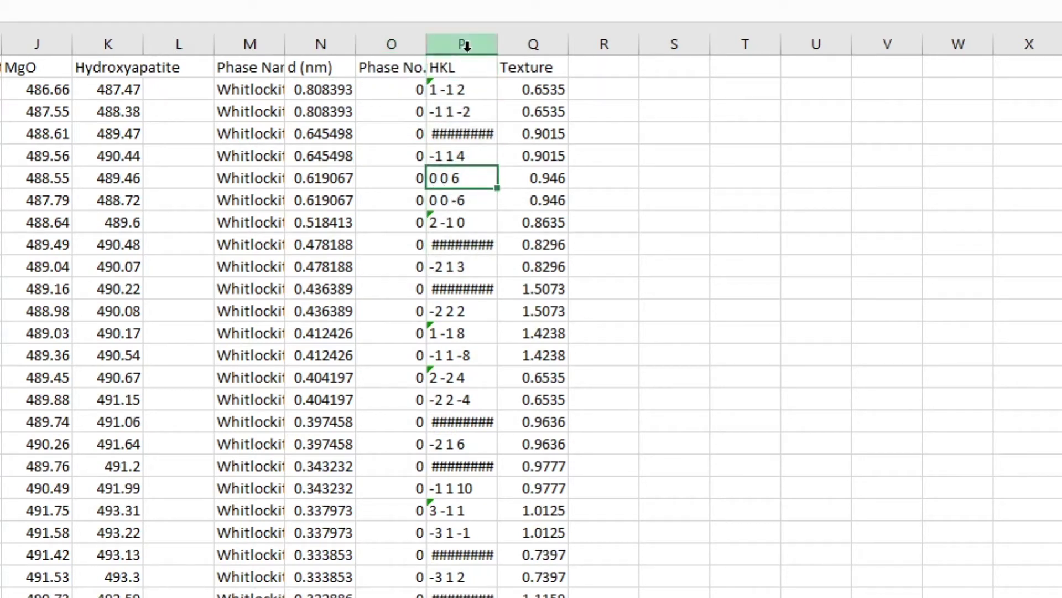
pyautogui.click(551, 68)
pyautogui.moveTo(550, 67); pyautogui.dragTo(555, 157)
pyautogui.click(548, 178)
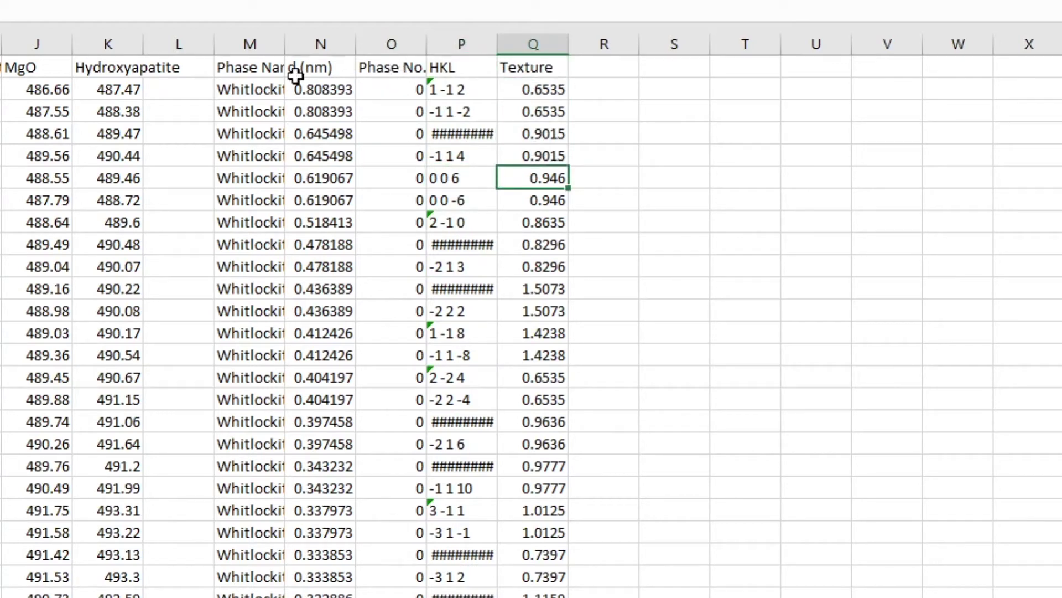
# Step: Clear the Phase No., HKL and Texture columns O to Q and the Phase Name column M
pyautogui.moveTo(387, 45); pyautogui.dragTo(543, 44)
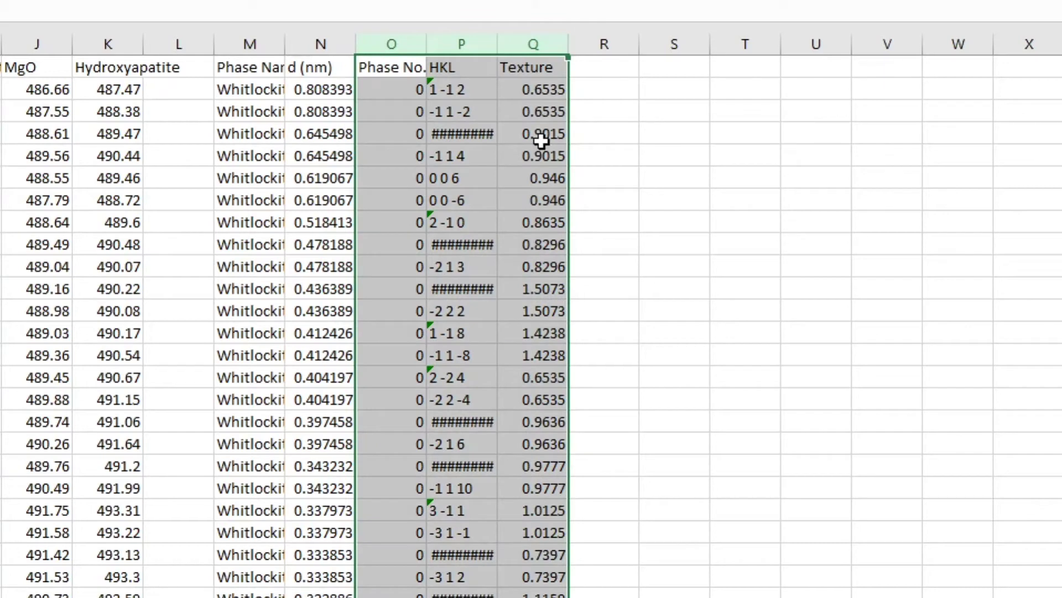
pyautogui.press('Delete')
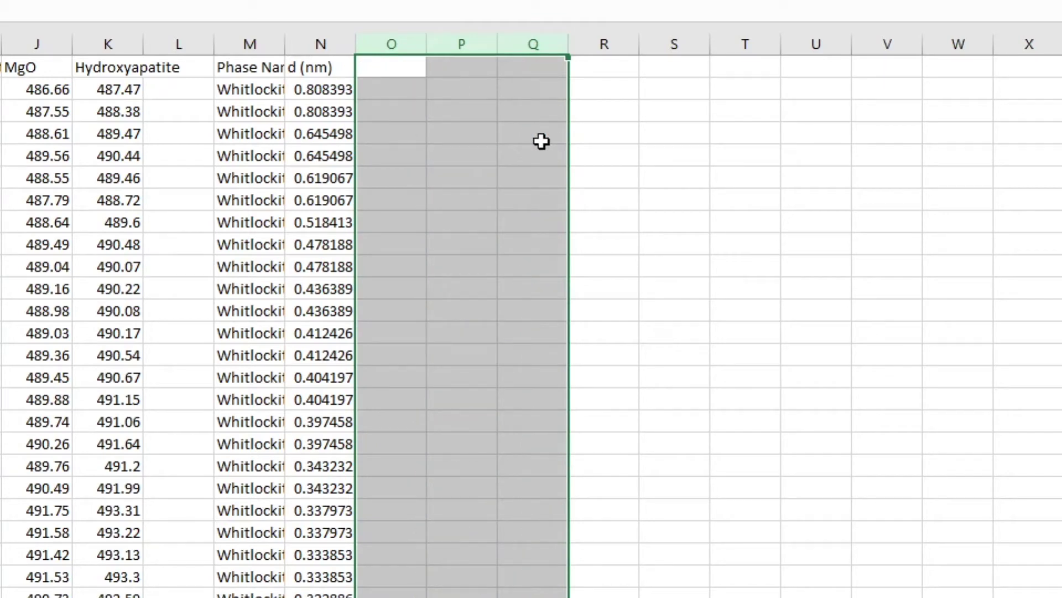
pyautogui.click(250, 44)
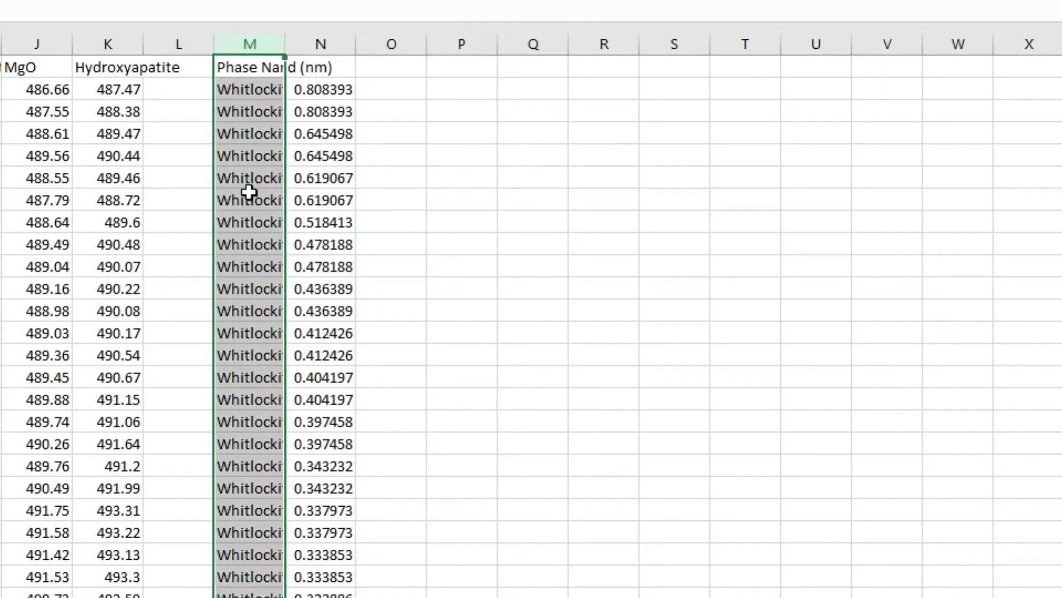
pyautogui.press('Delete')
pyautogui.click(329, 90)
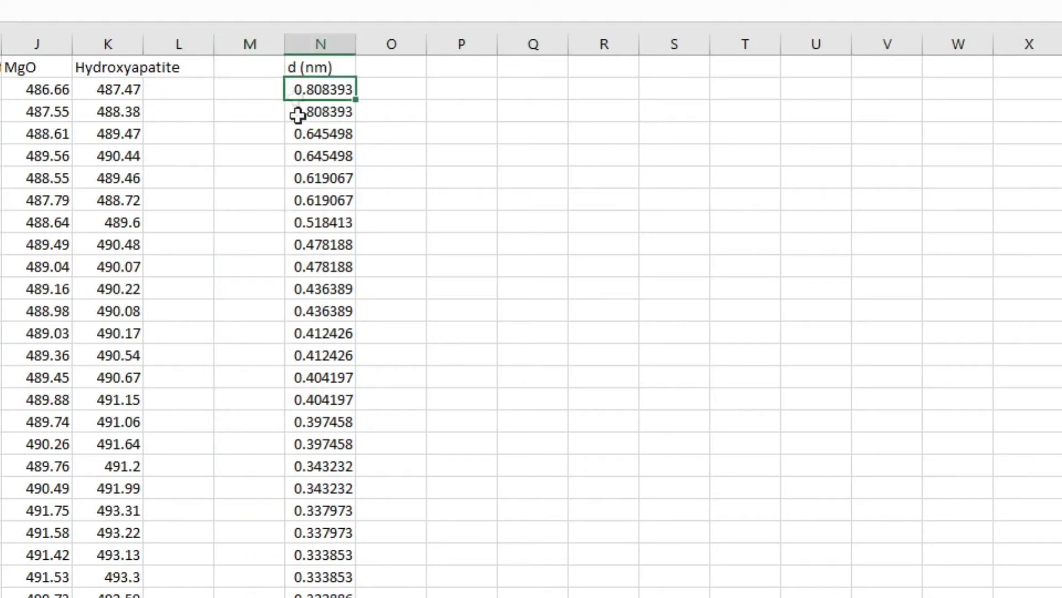
# Step: Extend the header in N1 to read Whitlockite d (nm)
pyautogui.doubleClick(315, 65)
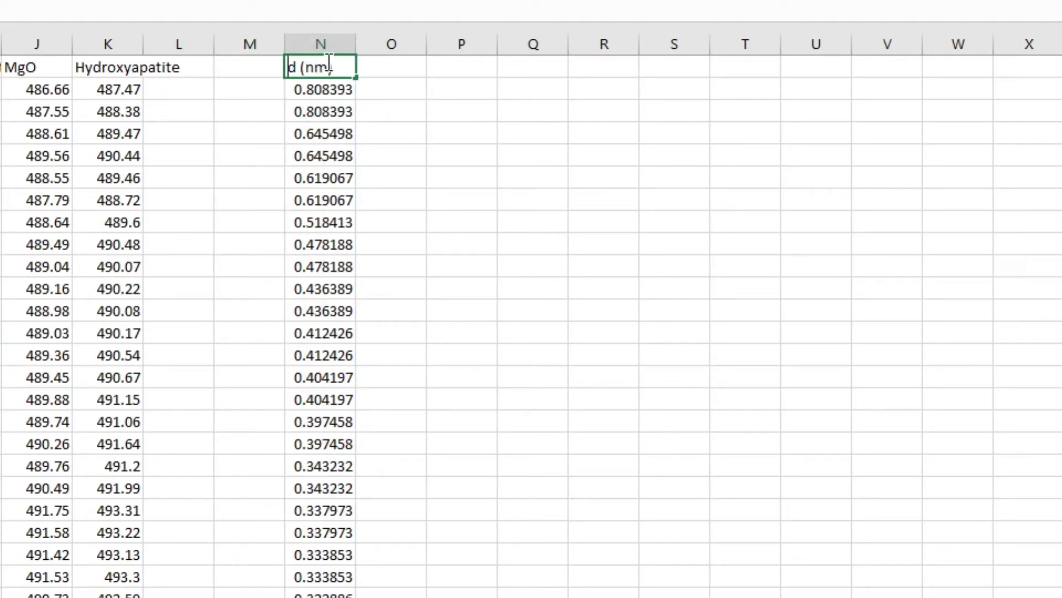
pyautogui.write('Whitlocki')
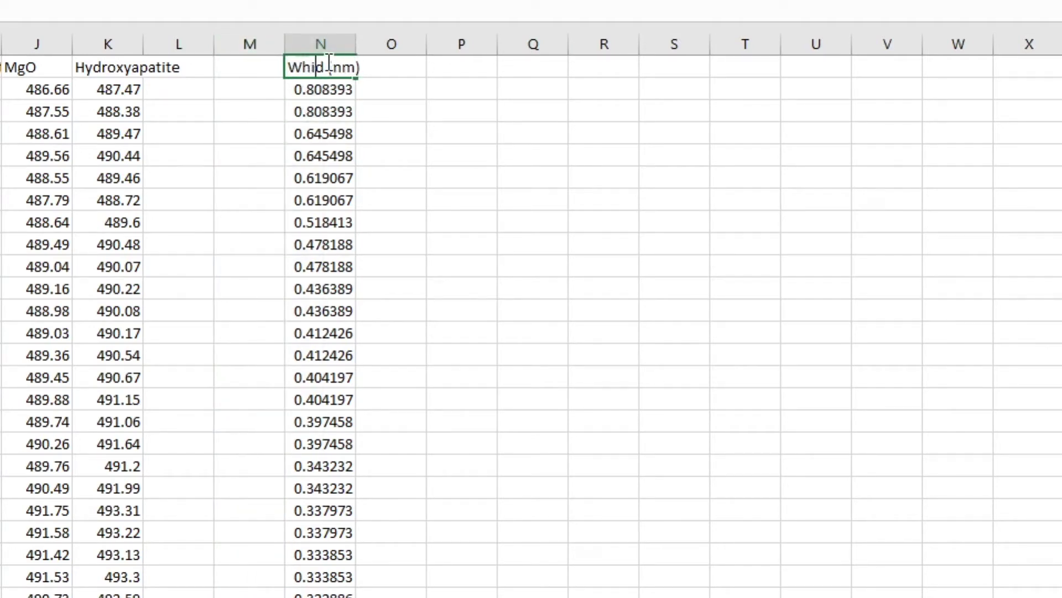
pyautogui.write('te')
pyautogui.press('Return')
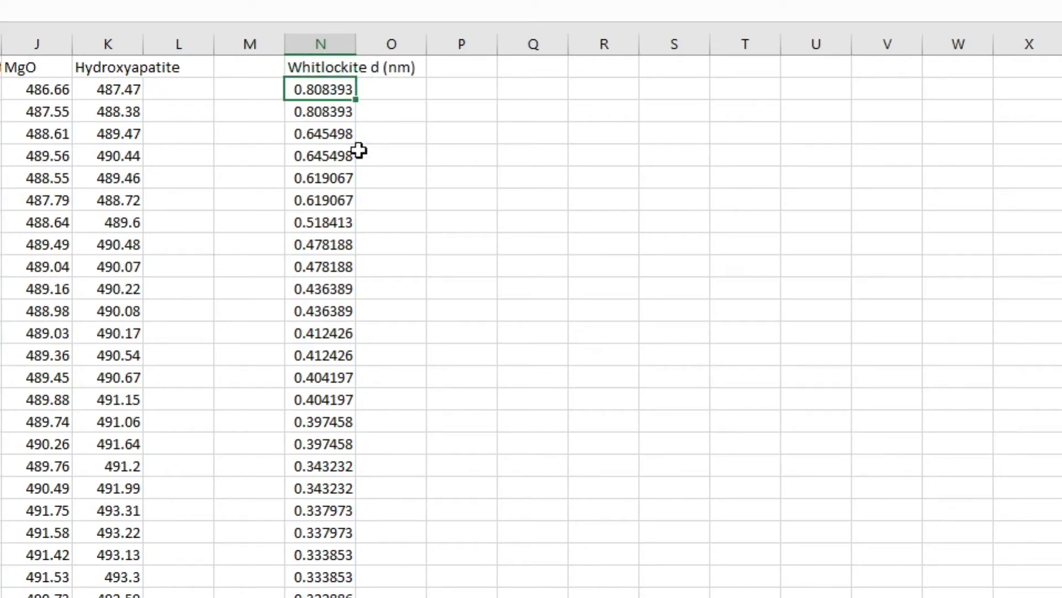
pyautogui.click(387, 84)
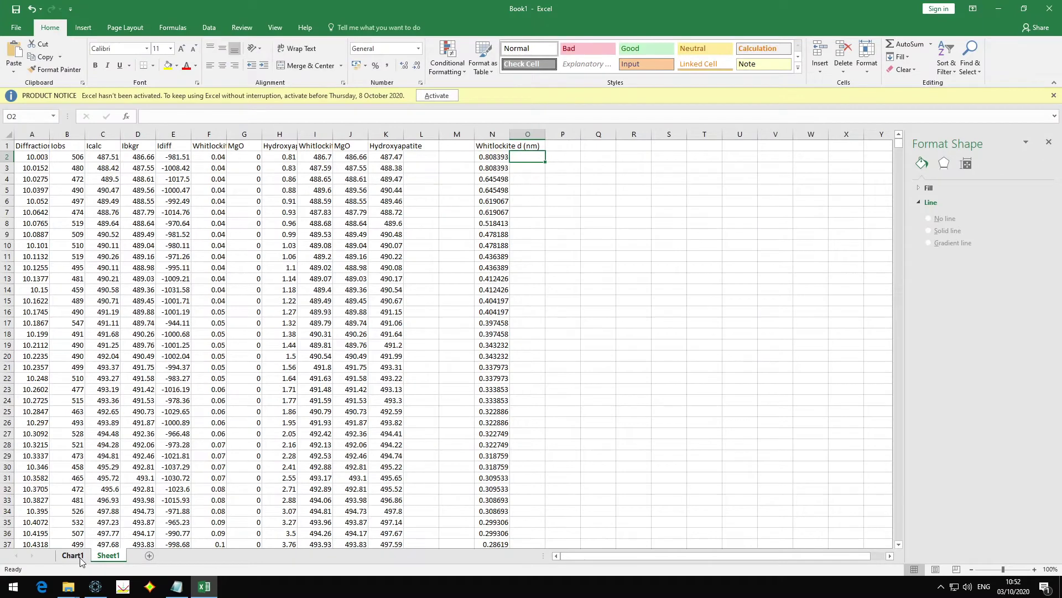
# Step: View the x-axis of the plot on Chart1, and return to cell O2 on Sheet1
pyautogui.click(72, 556)
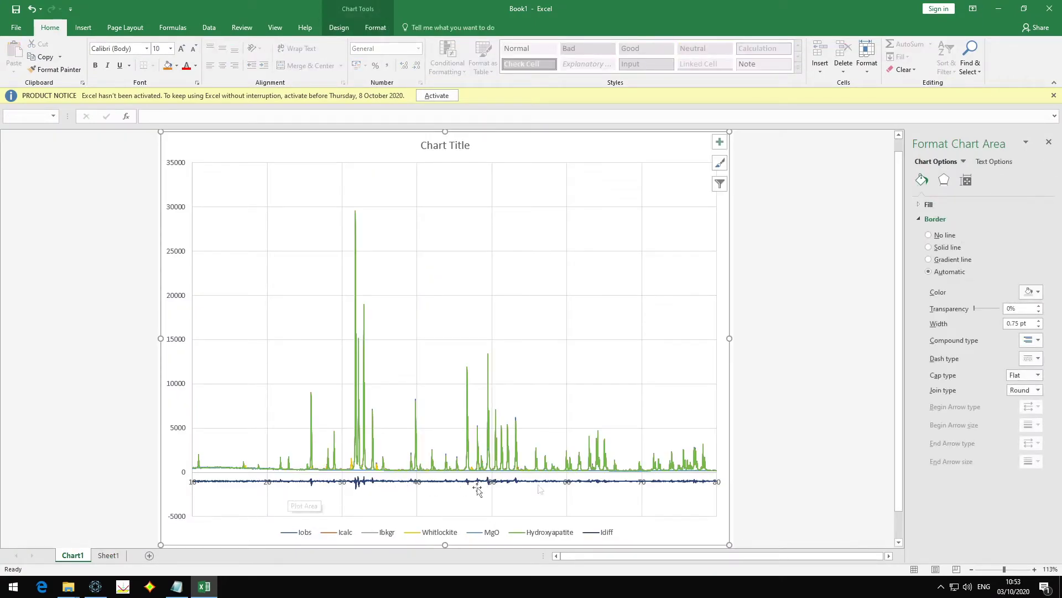
pyautogui.click(108, 555)
pyautogui.click(508, 158)
pyautogui.click(522, 157)
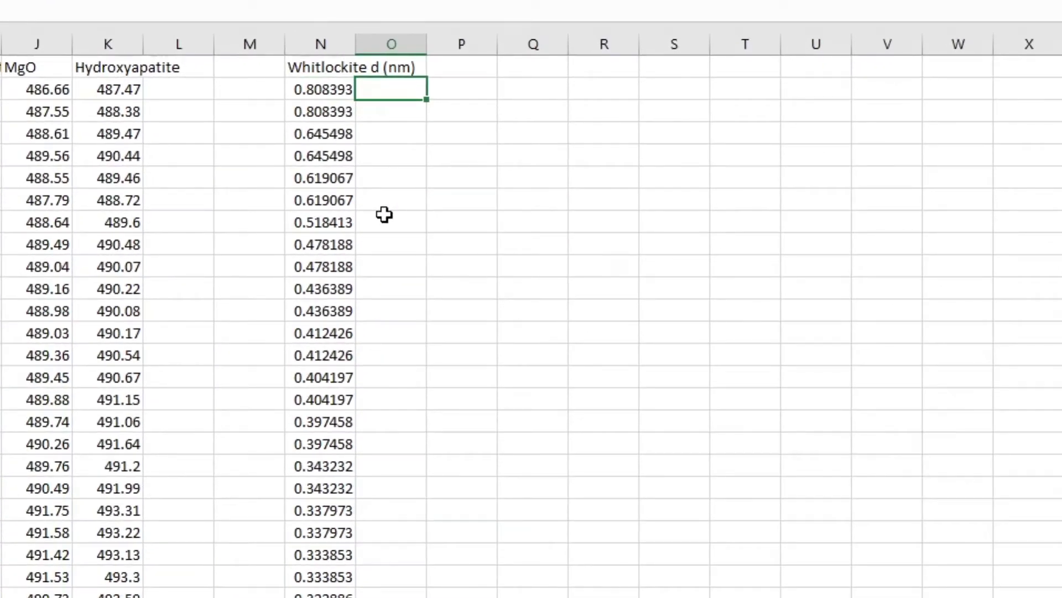
# Step: Enter =360*ASIN(0.154056/(2*N2))/PI() in O2 to convert d to diffraction angle, and fill it down the column
pyautogui.doubleClick(381, 89)
pyautogui.write('=360*a')
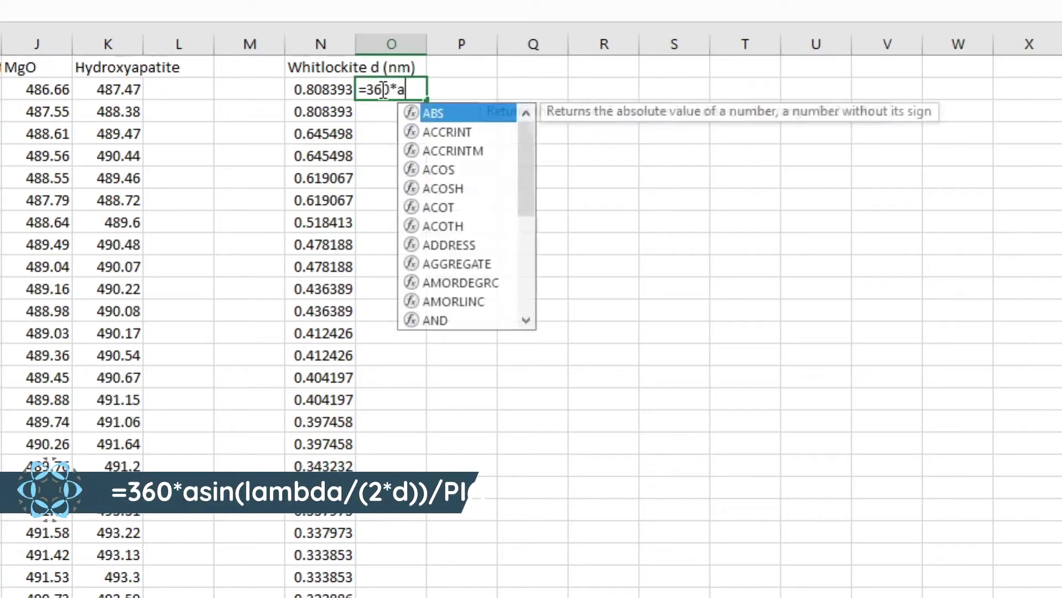
pyautogui.write('sin(0.154056/(2*')
pyautogui.press('Left')
pyautogui.press('Left')
pyautogui.press('Right')
pyautogui.write('))')
pyautogui.press('Return')
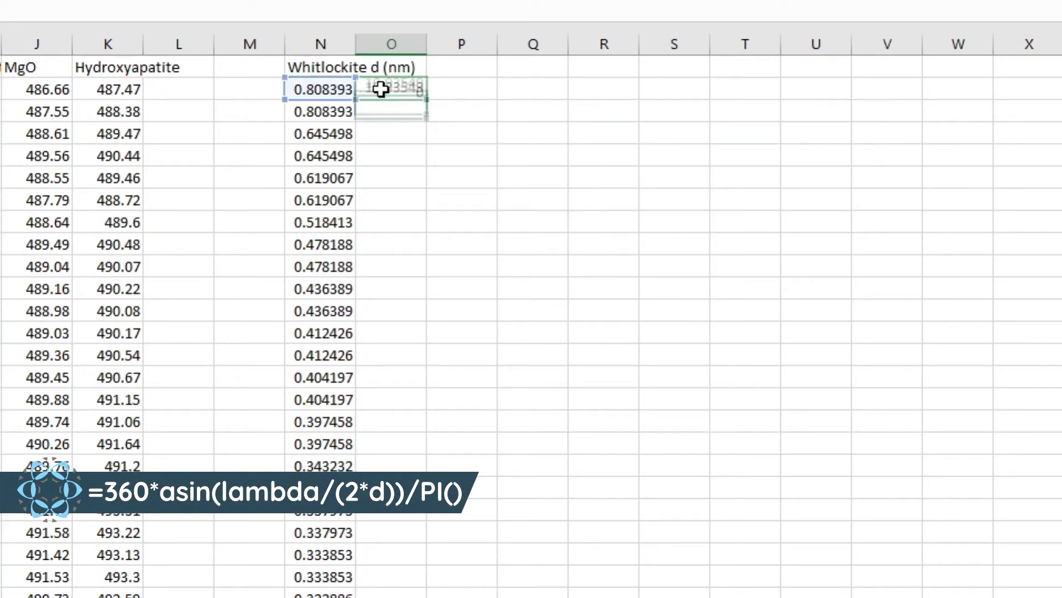
pyautogui.press('Up')
pyautogui.doubleClick(426, 100)
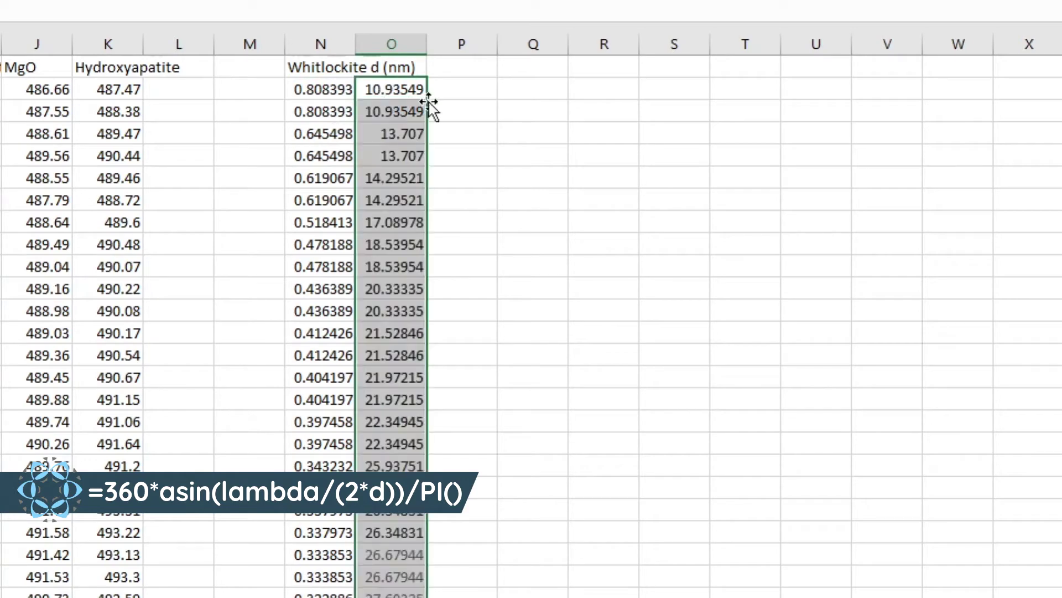
# Step: Examine the wavelength in the O2 formula and the Whitlockite d values in column N that it refers to
pyautogui.click(403, 90)
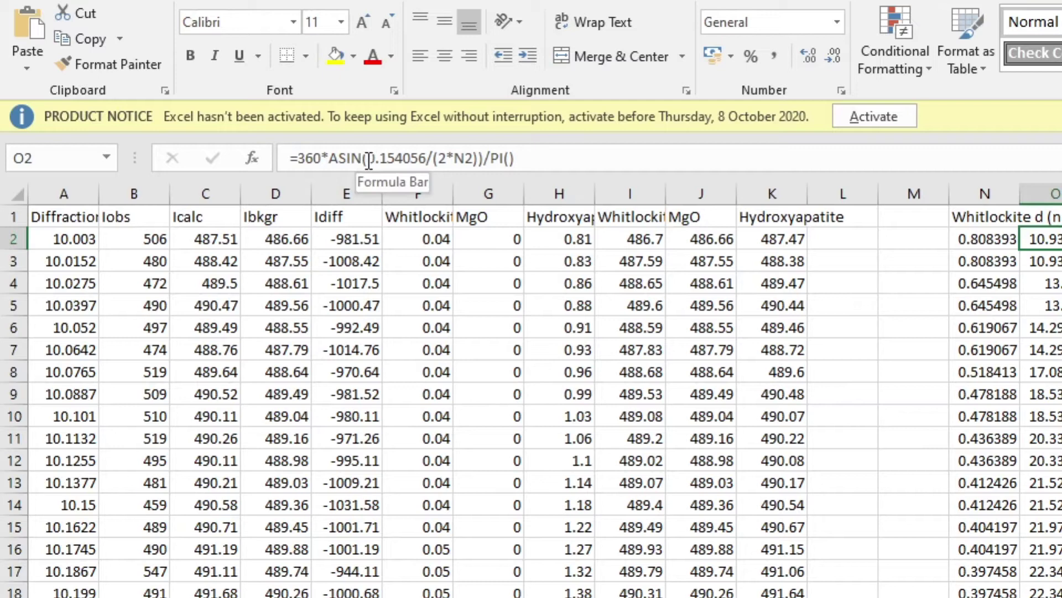
pyautogui.press('F2')
pyautogui.moveTo(369, 160); pyautogui.dragTo(452, 176)
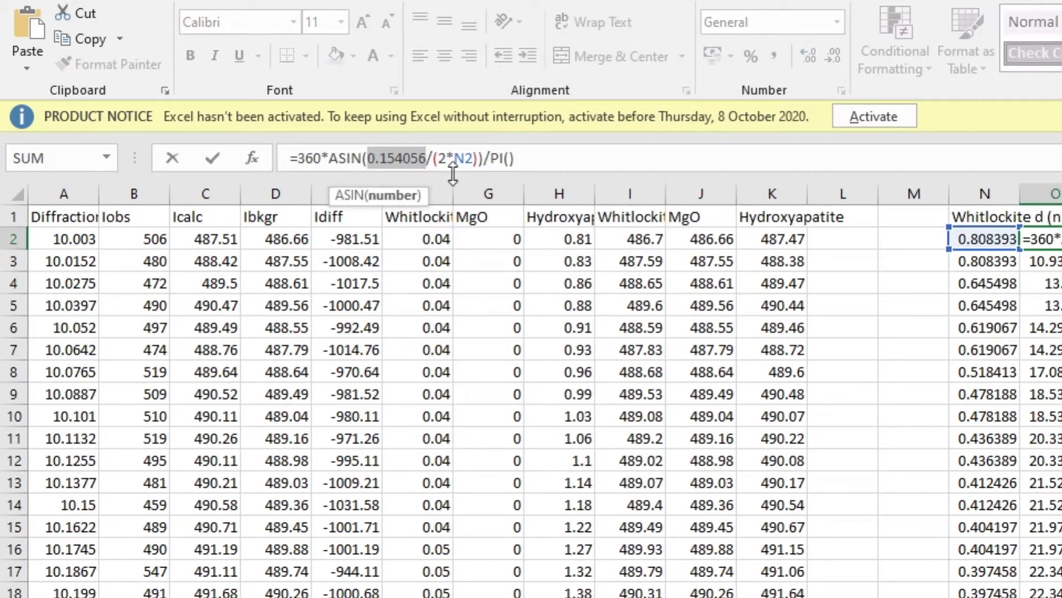
pyautogui.press('Escape')
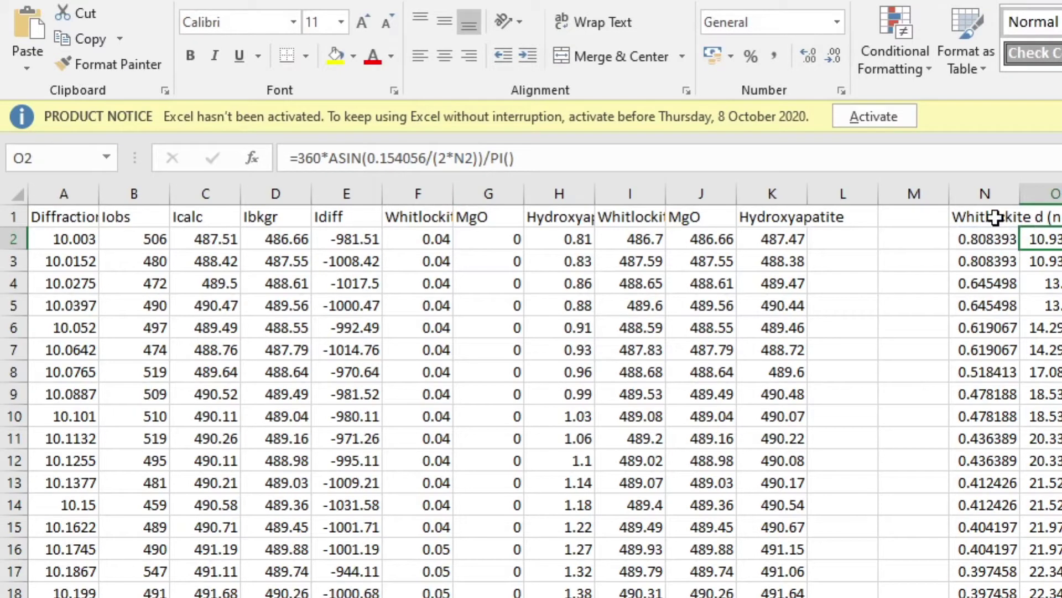
pyautogui.click(991, 217)
pyautogui.click(971, 241)
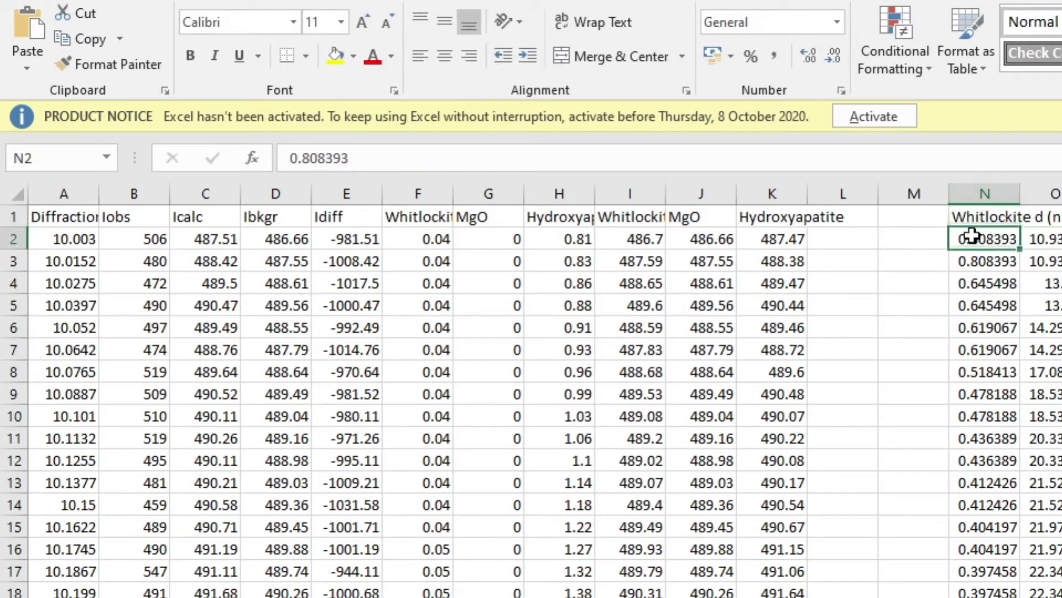
pyautogui.click(972, 219)
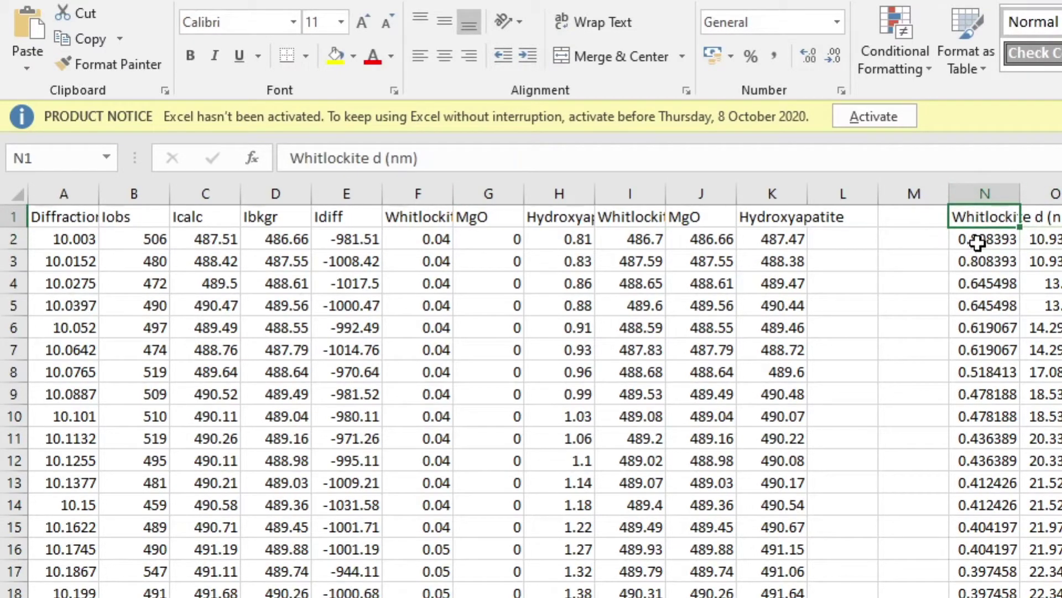
pyautogui.click(1054, 239)
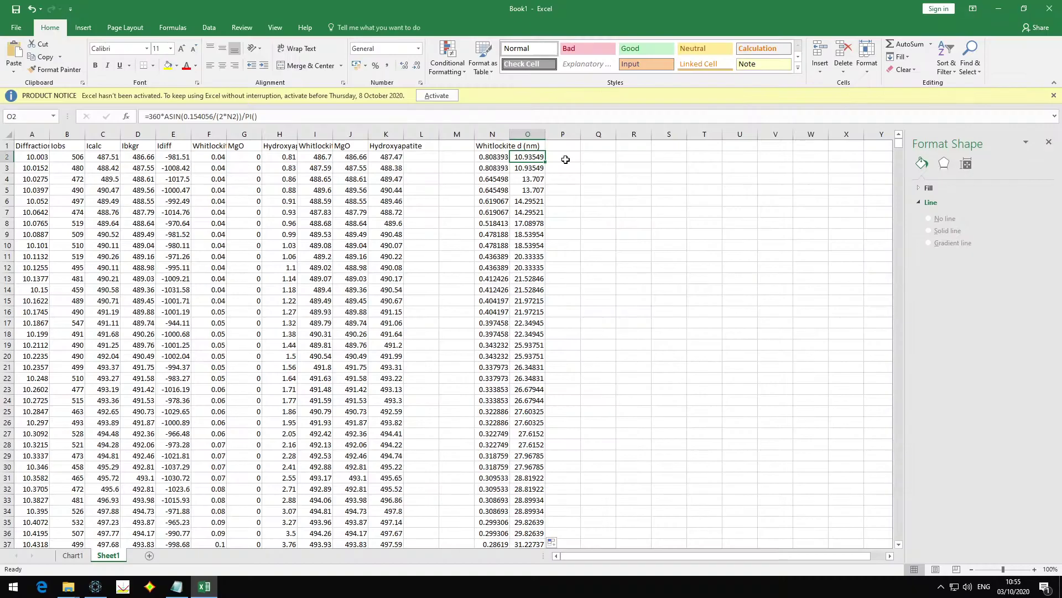
# Step: Switch to Profex, copy the HKL data of the MgO scan, and return to Sheet1 in Excel
pyautogui.click(73, 555)
pyautogui.click(109, 555)
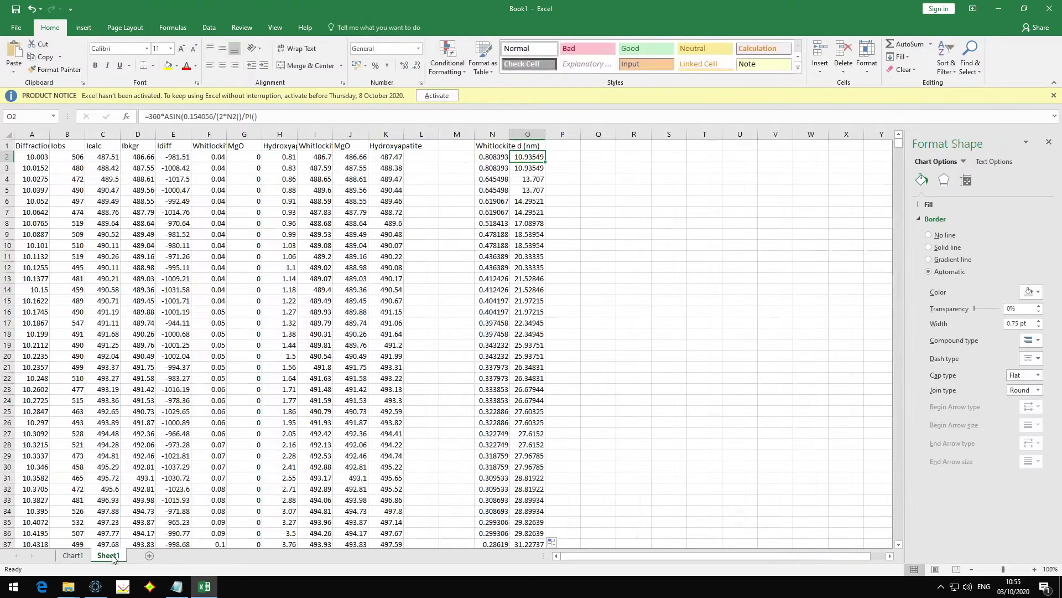
pyautogui.click(95, 586)
pyautogui.rightClick(51, 251)
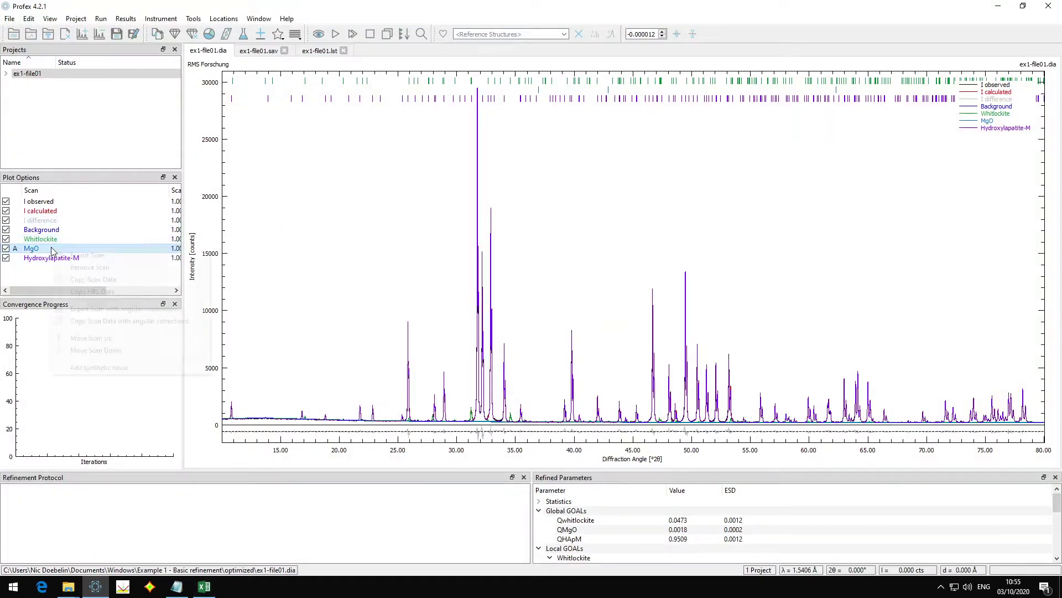
pyautogui.click(77, 290)
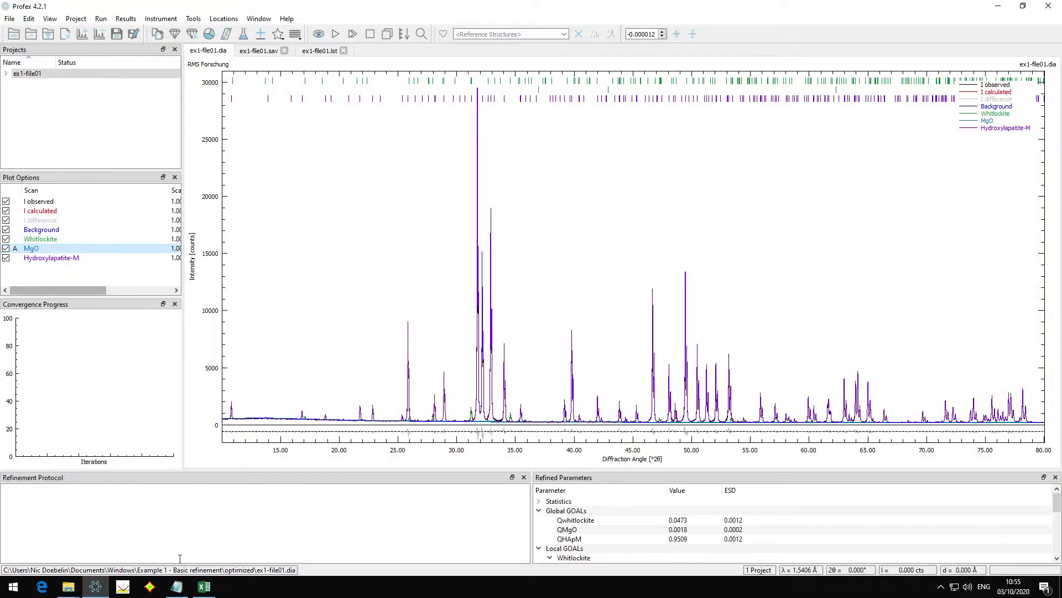
pyautogui.click(203, 586)
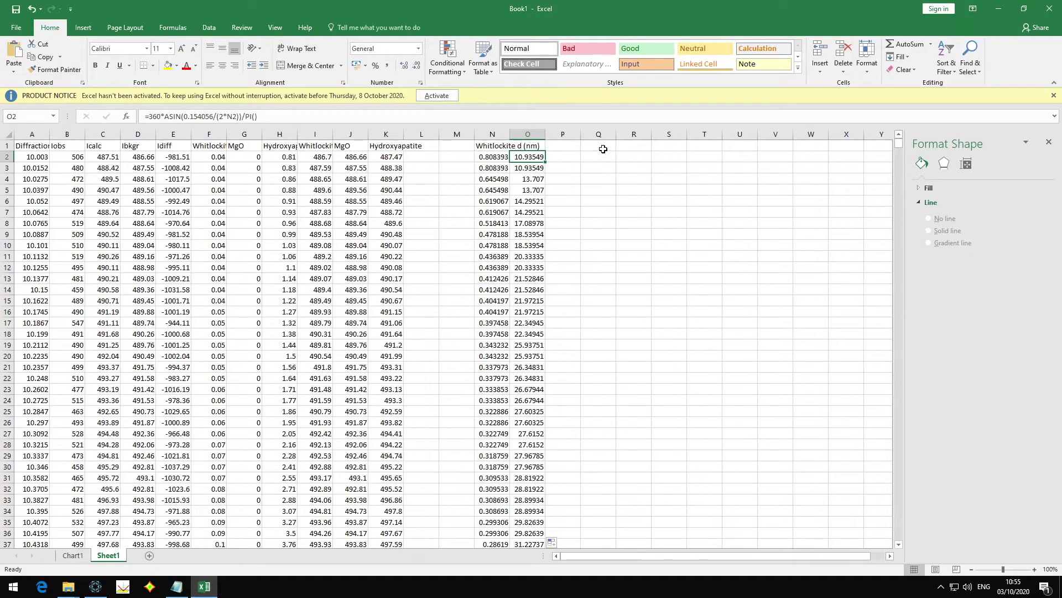
# Step: Paste the MgO HKL data into Sheet1 starting at cell Q1
pyautogui.click(603, 147)
pyautogui.write('Phase Name\tAngle\tPhase No.\tHKL\tTexture MgO\t0.24316\t0\t1 1 1\t1.2016 MgO\t0.210582\t0\t2 0 0\t0.7449 MgO\t0.148904\t0\t2 2 0\t1.0662 MgO\t0.126986\t0\t3 1 1\t0.9331 MgO\t0.12158\t0\t2 2 2\t1.2016')
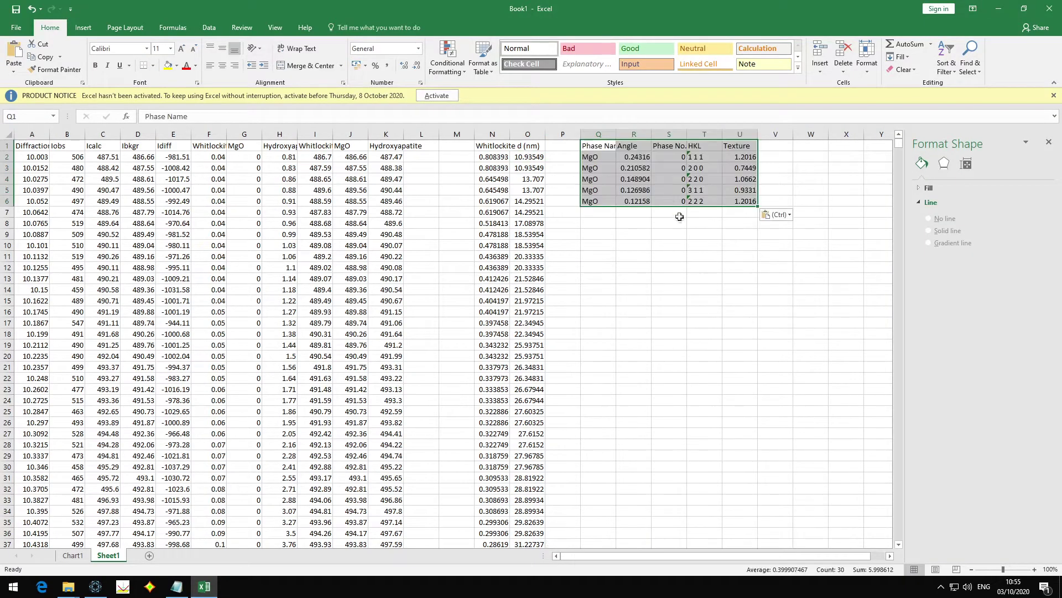
pyautogui.click(650, 234)
# Step: Clear the phase name, phase number, HKL and texture columns of the pasted MgO data, keeping only the d values in column R
pyautogui.click(604, 135)
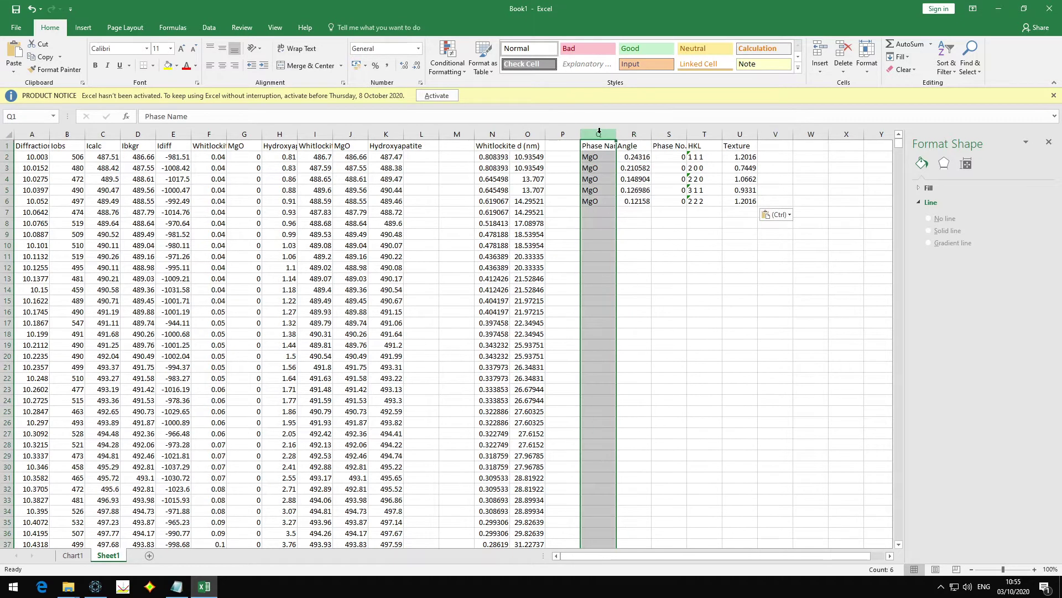
pyautogui.press('Delete')
pyautogui.moveTo(669, 134); pyautogui.dragTo(775, 134)
pyautogui.press('Delete')
pyautogui.click(699, 200)
# Step: Copy the angle formula from O2 to S2, fill it down to S6, and head column R MgO d (nm)
pyautogui.click(521, 158)
pyautogui.hotkey('ctrl', 'c')
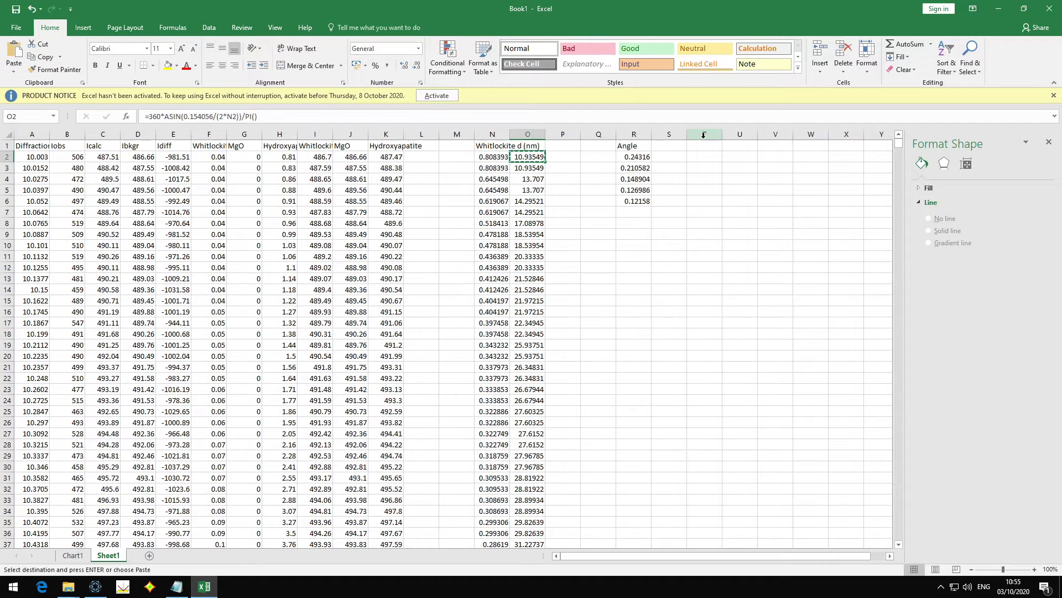
pyautogui.click(683, 156)
pyautogui.hotkey('ctrl', 'v')
pyautogui.moveTo(685, 182); pyautogui.dragTo(685, 203)
pyautogui.click(638, 146)
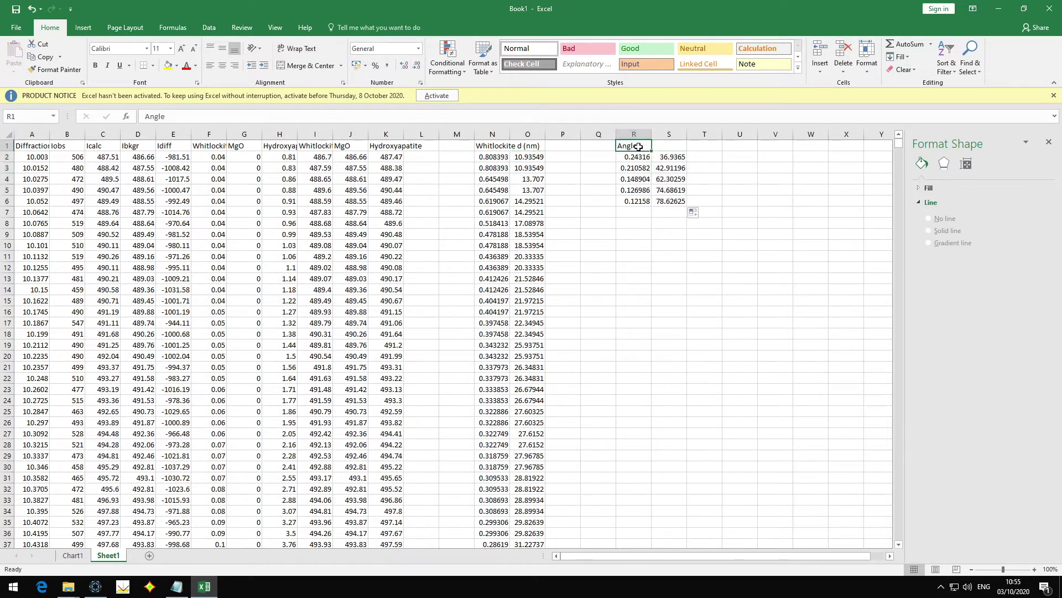
pyautogui.write('MgO d (nm')
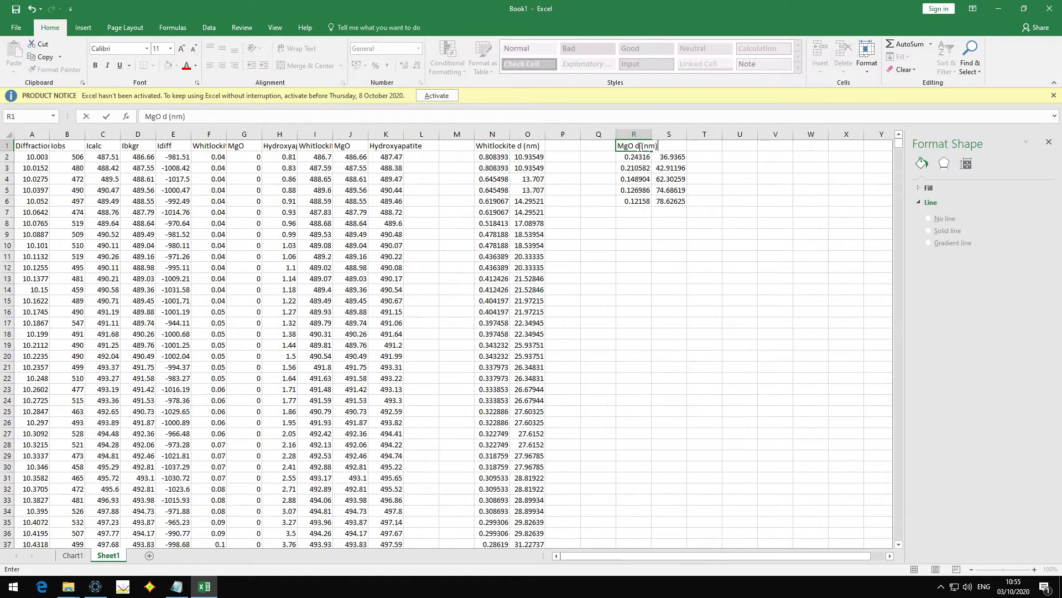
pyautogui.press('Tab')
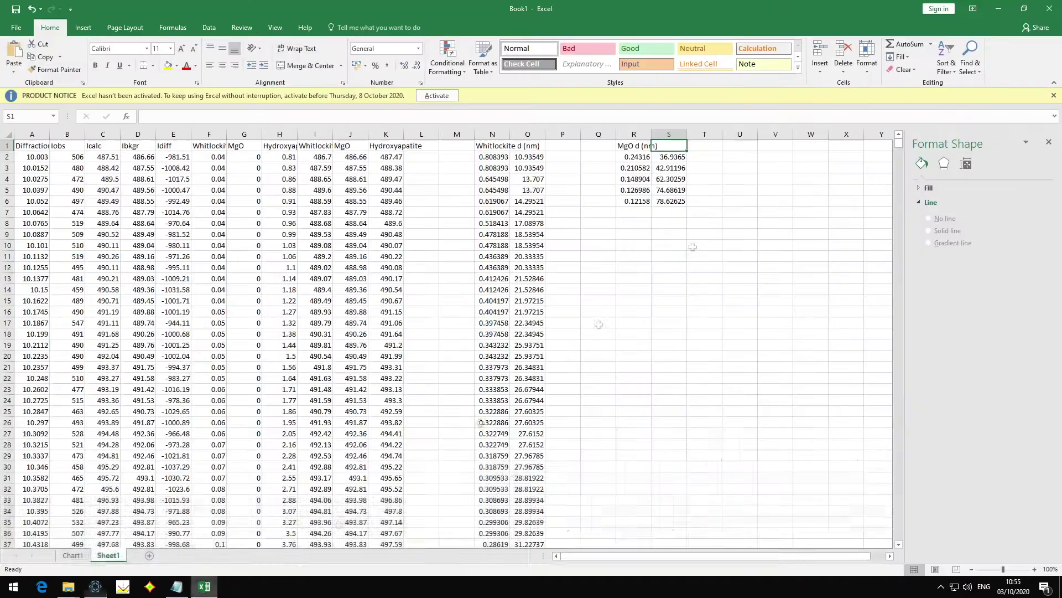
# Step: Paste the hydroxyapatite HKL data beside the MgO data, keeping only the d values in column V under the header HA d (nm)
pyautogui.click(757, 146)
pyautogui.hotkey('ctrl', 'v')
pyautogui.click(769, 146)
pyautogui.press('Right')
pyautogui.moveTo(810, 134); pyautogui.dragTo(882, 134)
pyautogui.press('Delete')
# Step: Copy the angle formula from S2 to W2 and fill it down beside the hydroxyapatite d values
pyautogui.click(669, 157)
pyautogui.hotkey('ctrl', 'c')
pyautogui.click(810, 157)
pyautogui.hotkey('ctrl', 'v')
pyautogui.doubleClick(828, 162)
pyautogui.click(718, 191)
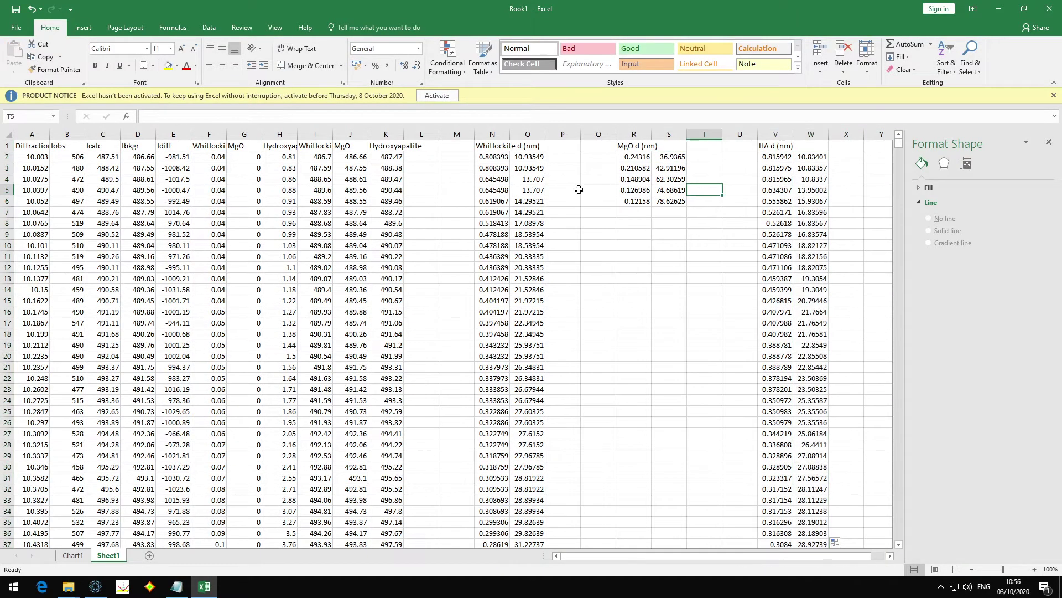
# Step: Enter 31000 in P2 as the Whitlockite tick height, link P3 to it with =P2, and fill the link down the column
pyautogui.click(532, 158)
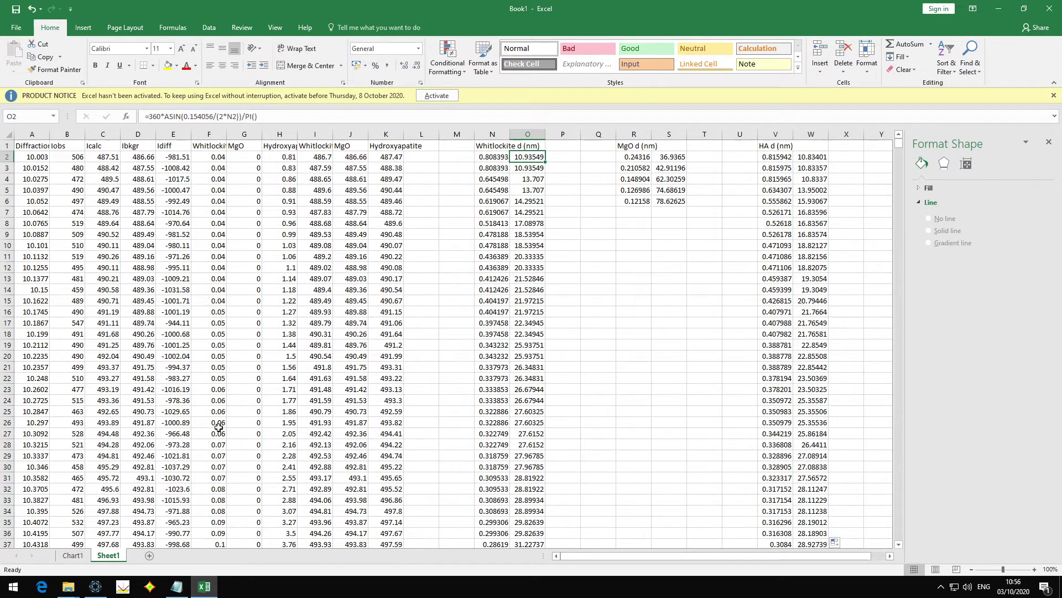
pyautogui.click(561, 158)
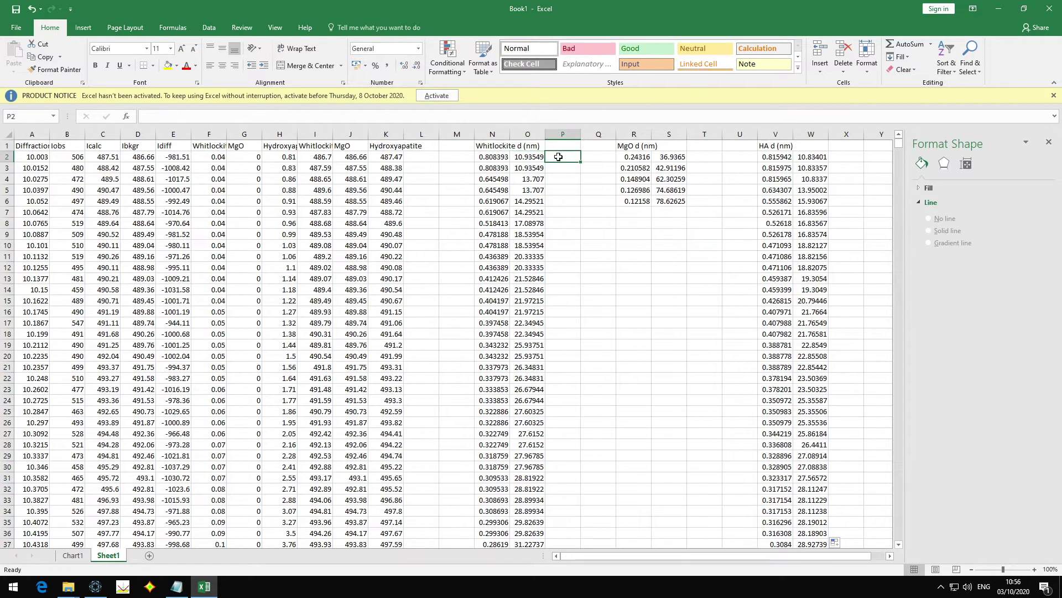
pyautogui.click(73, 555)
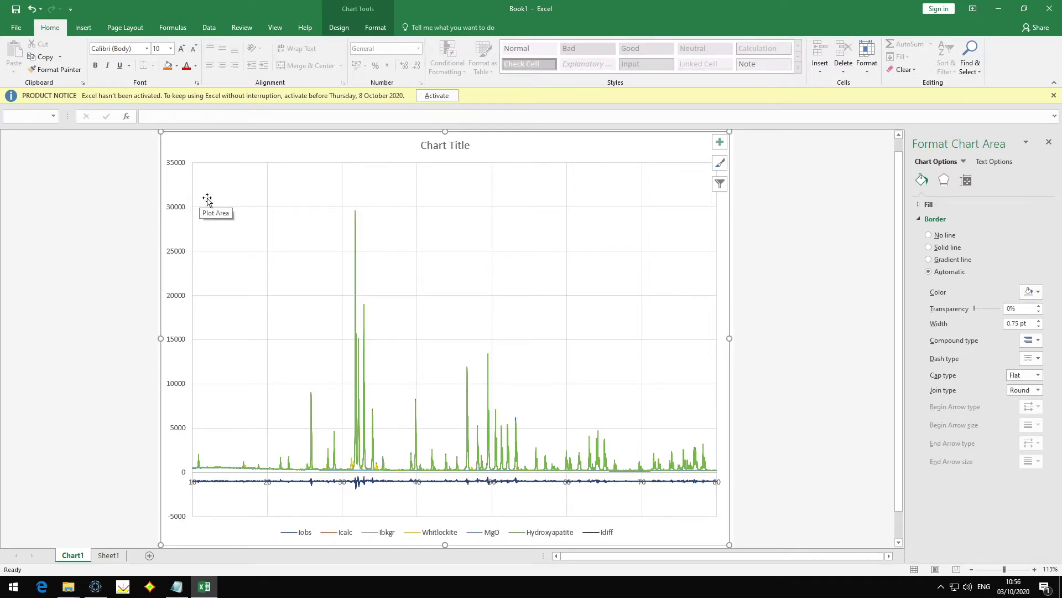
pyautogui.click(108, 555)
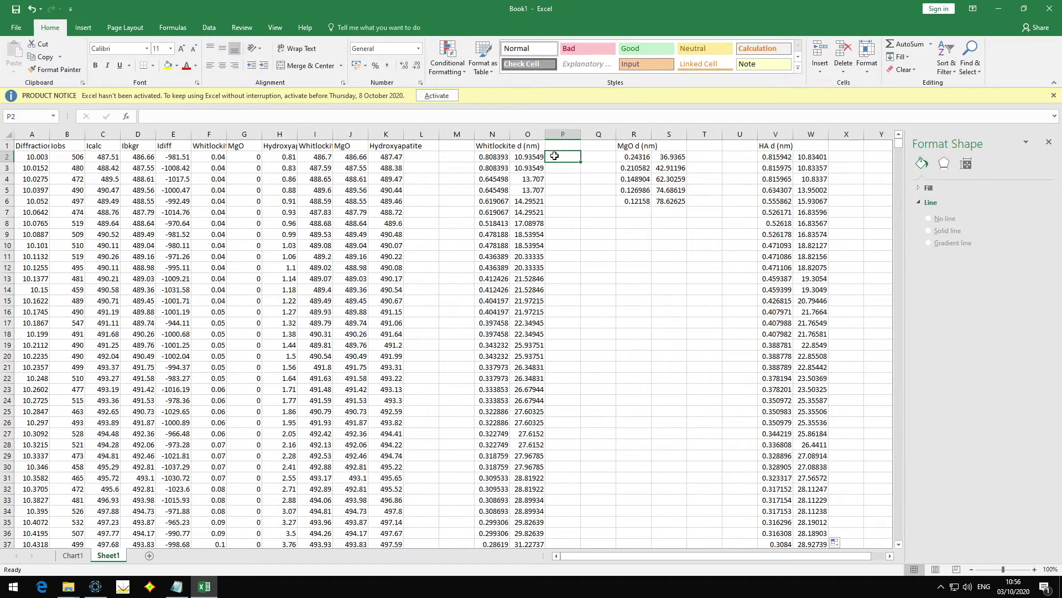
pyautogui.write('30')
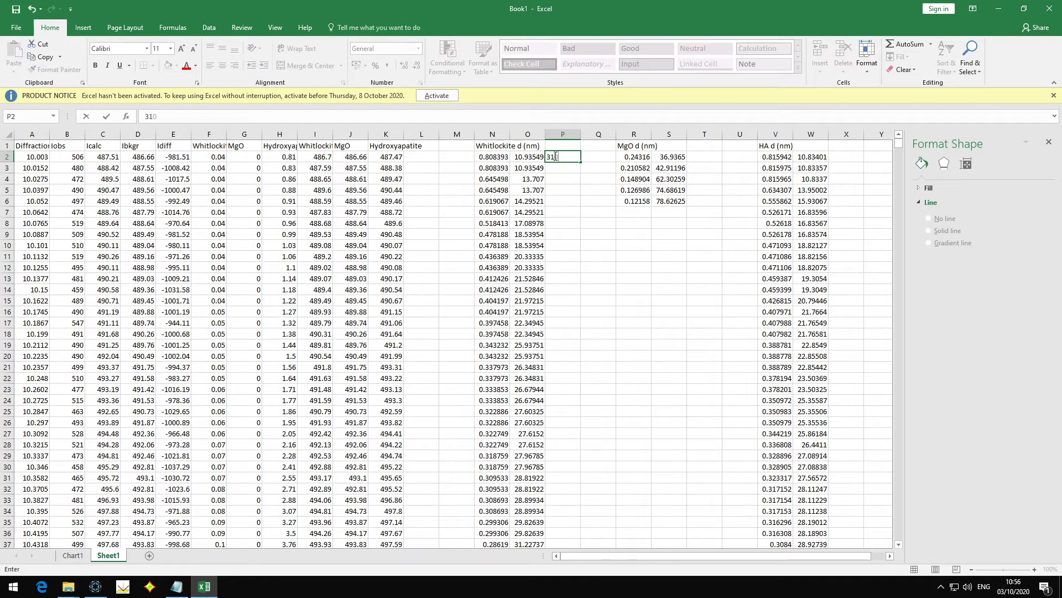
pyautogui.write('000')
pyautogui.press('Return')
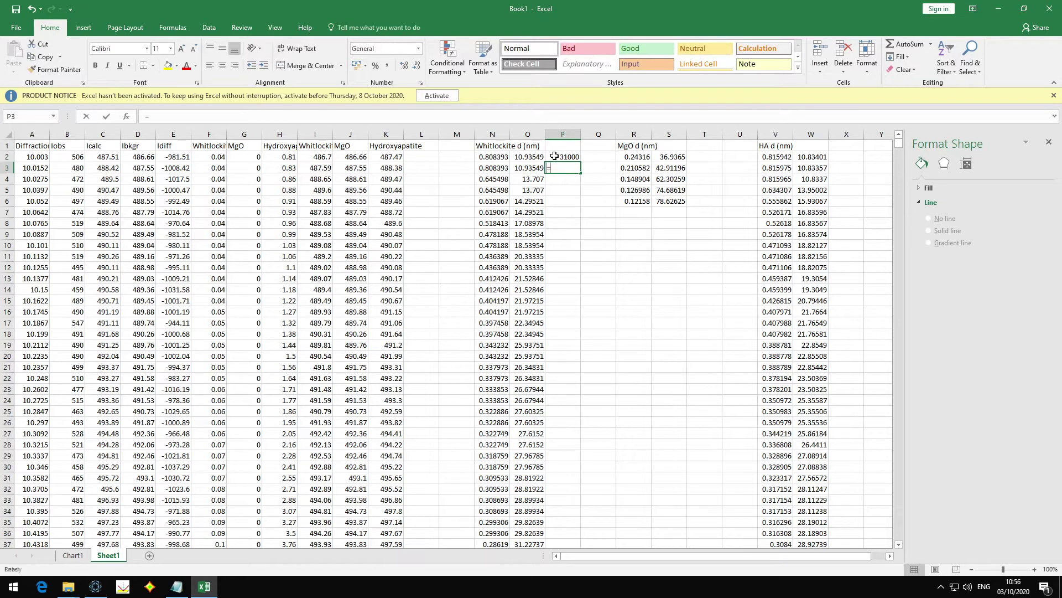
pyautogui.write('=')
pyautogui.click(554, 157)
pyautogui.press('Return')
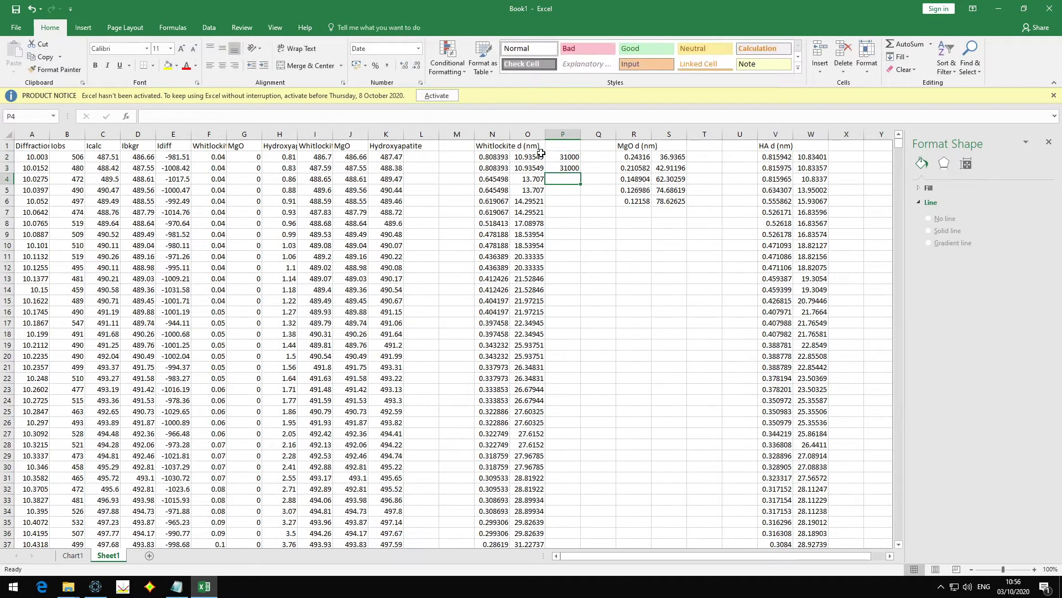
pyautogui.moveTo(562, 158); pyautogui.dragTo(562, 167)
pyautogui.doubleClick(581, 172)
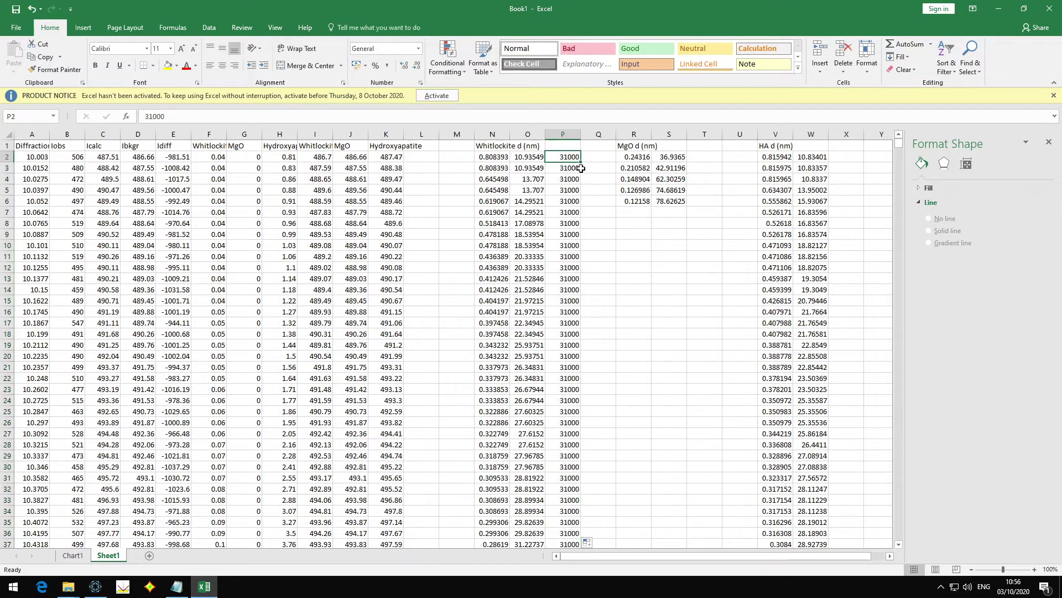
# Step: Change the Whitlockite tick height in P2 to 32000 and set it back to 31000
pyautogui.write('32000')
pyautogui.press('Return')
pyautogui.press('Up')
pyautogui.write('31000')
pyautogui.press('Return')
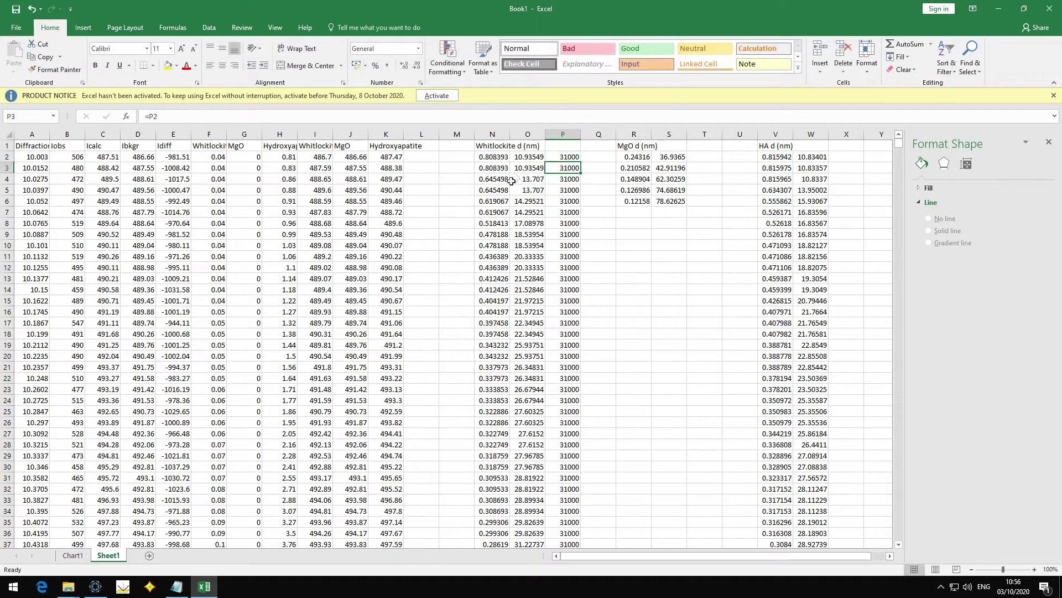
# Step: Enter 33000 in T2 as the MgO tick height, link T3 to it with =T2, and fill the link down to T6
pyautogui.click(704, 158)
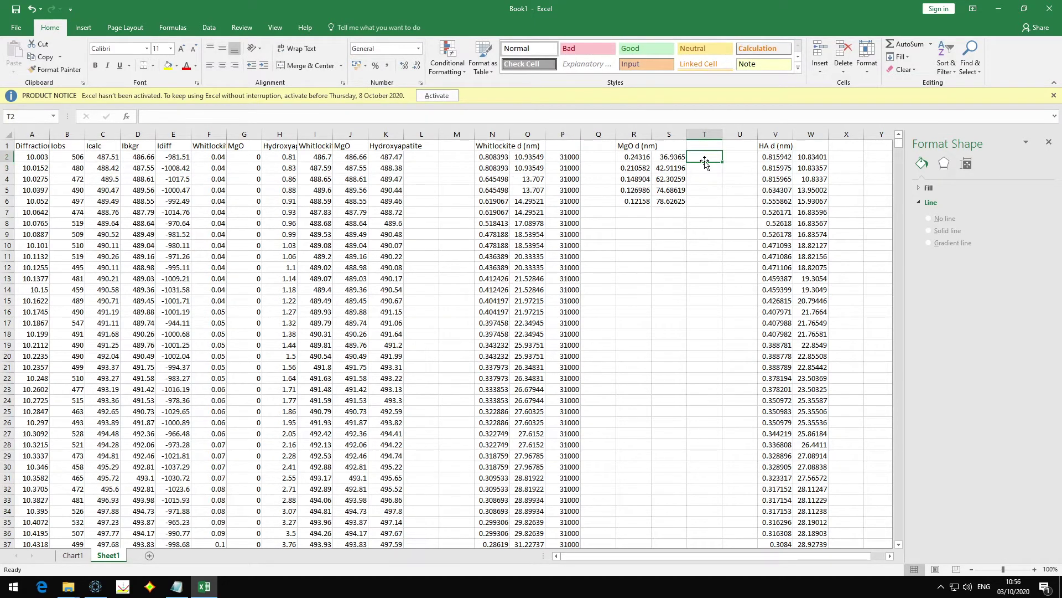
pyautogui.write('330')
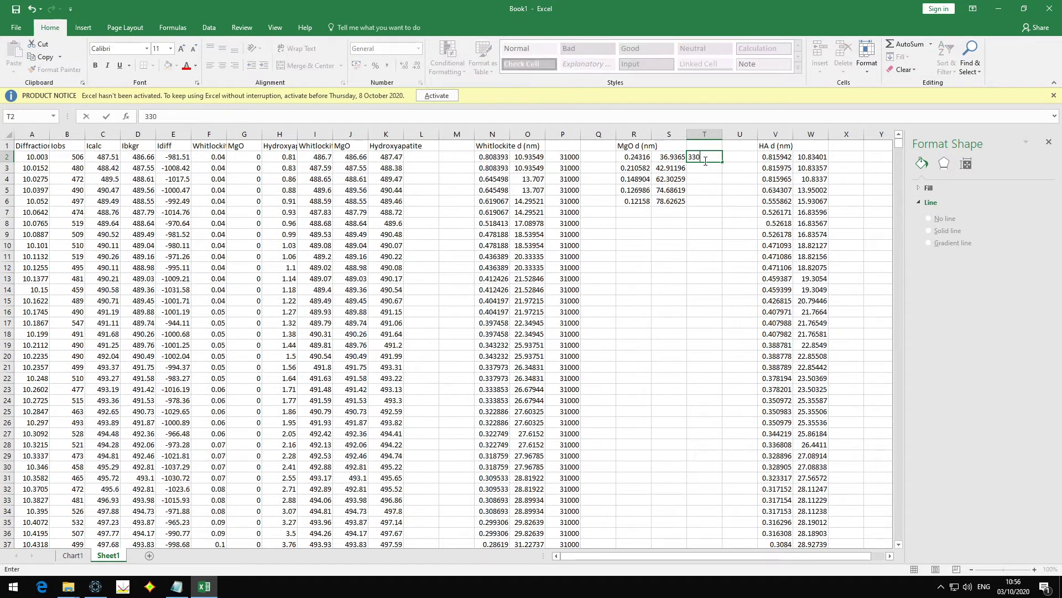
pyautogui.write('00')
pyautogui.press('Return')
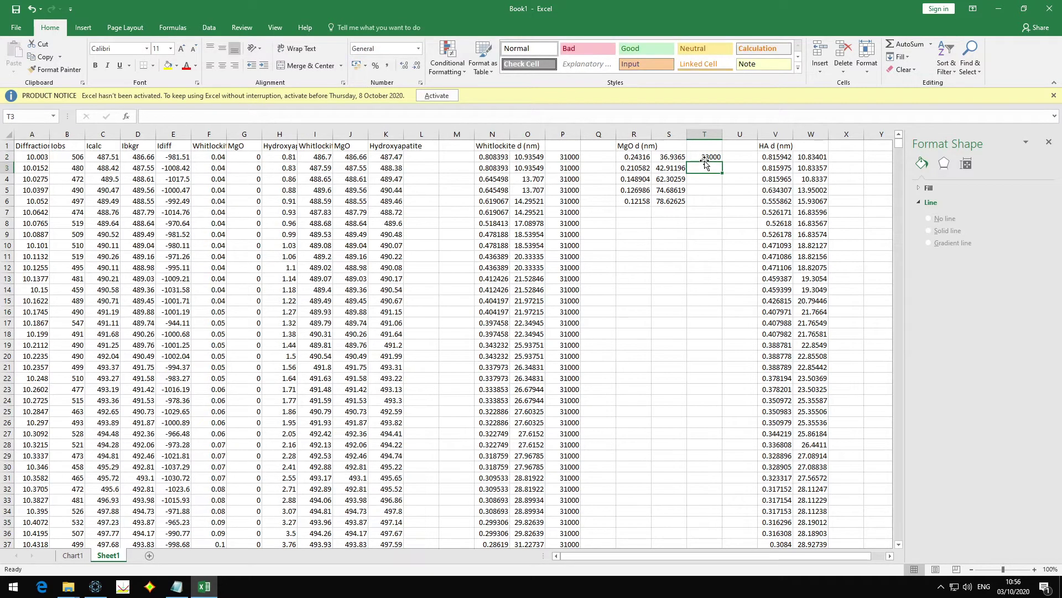
pyautogui.write('=T2')
pyautogui.hotkey('ctrl', 'Return')
pyautogui.moveTo(722, 173); pyautogui.dragTo(721, 205)
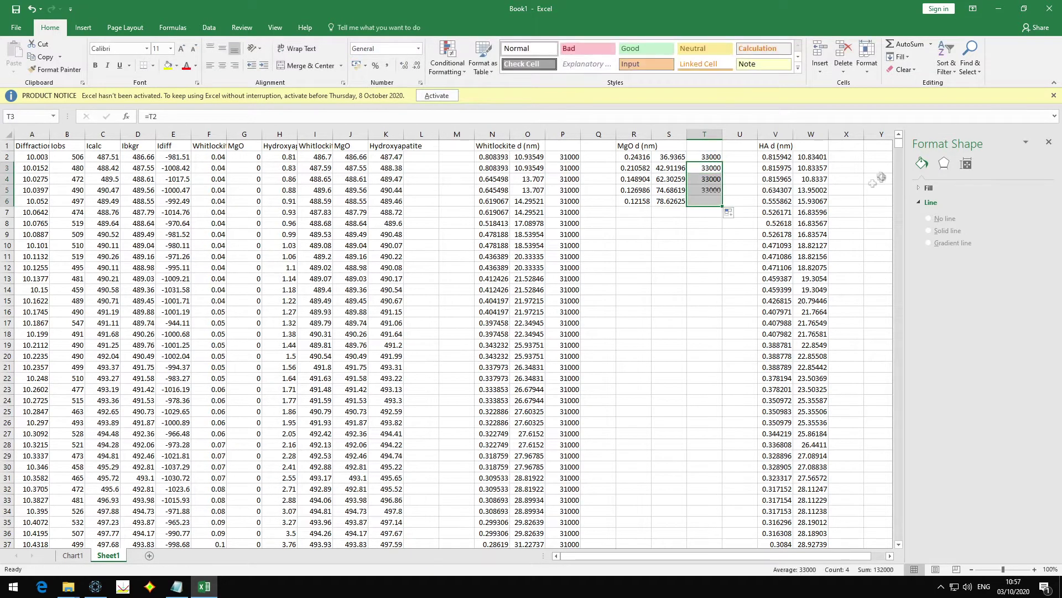
# Step: Enter 35000 in X2 as the hydroxyapatite tick height, link X3 to it with =X2, and fill the link down the column
pyautogui.click(846, 157)
pyautogui.write('35000')
pyautogui.press('Return')
pyautogui.write('=X2')
pyautogui.hotkey('ctrl', 'Return')
pyautogui.doubleClick(864, 173)
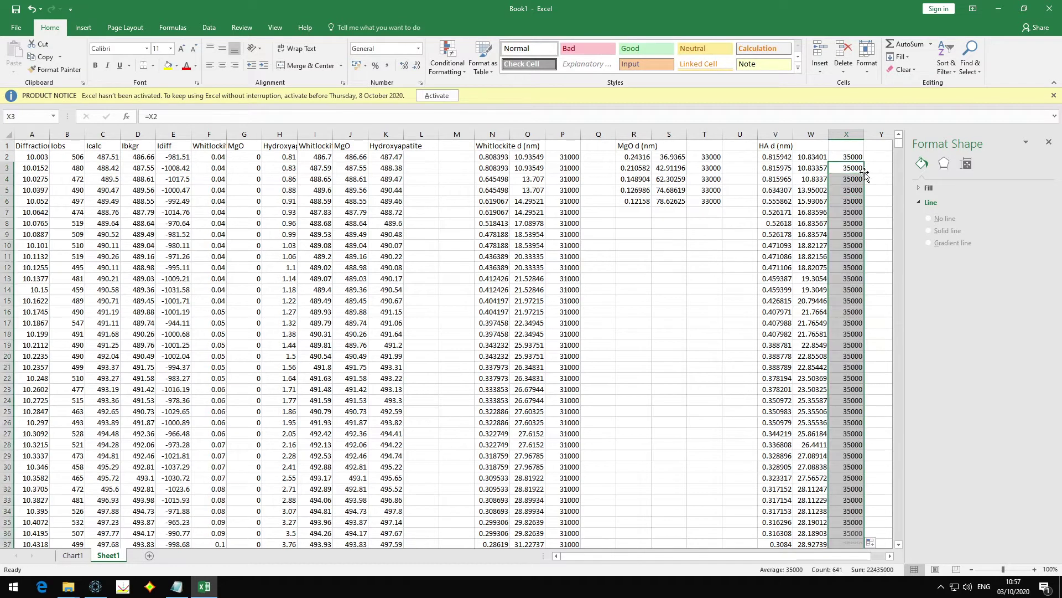
# Step: Head the tick height columns Whitlockite in P1, MgO in T1 and Hydroxyapatite in X1
pyautogui.click(628, 169)
pyautogui.click(517, 146)
pyautogui.write('Whitlockite')
pyautogui.press('Tab')
pyautogui.press('Tab')
pyautogui.press('Tab')
pyautogui.press('Tab')
pyautogui.write('MgO')
pyautogui.press('Tab')
pyautogui.press('Tab')
pyautogui.press('Tab')
pyautogui.press('Tab')
pyautogui.click(518, 146)
pyautogui.hotkey('ctrl', 'x')
pyautogui.press('Tab')
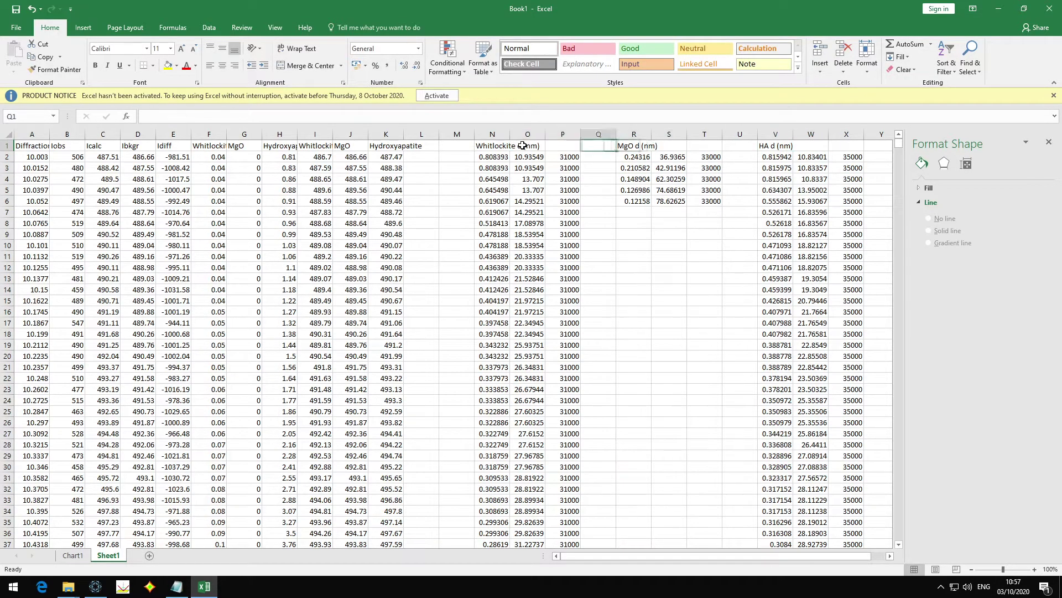
pyautogui.hotkey('ctrl', 'v')
pyautogui.press('Tab')
pyautogui.press('Tab')
pyautogui.press('Tab')
pyautogui.write('Hydroxy')
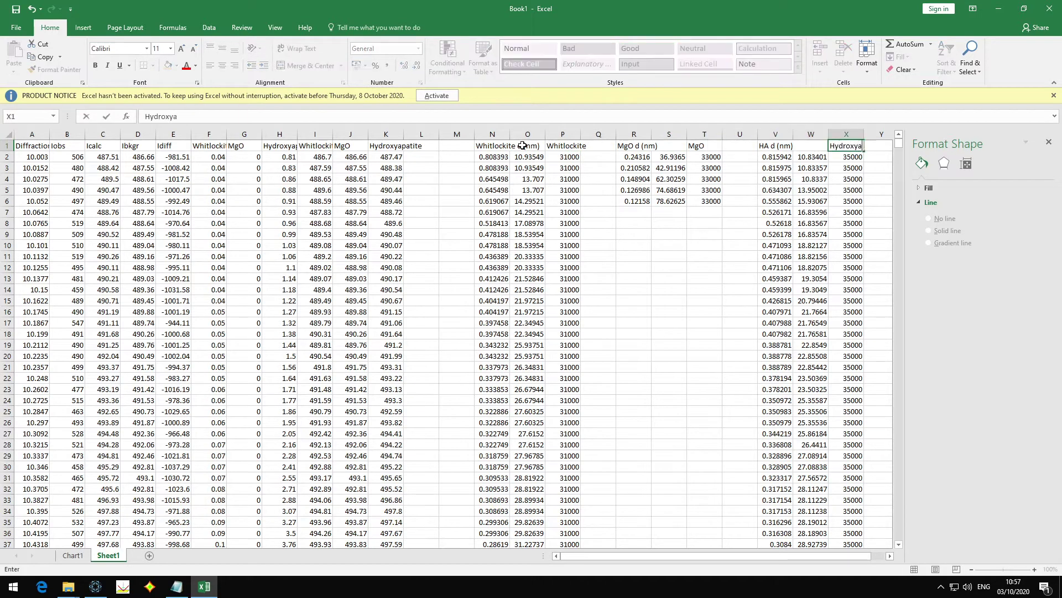
pyautogui.write('apatite')
pyautogui.click(571, 157)
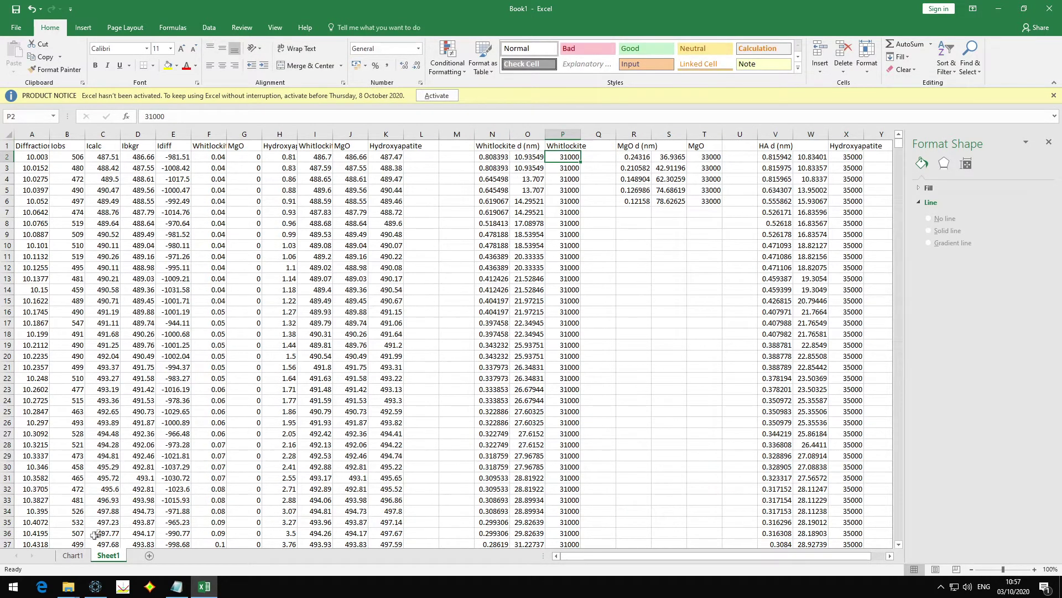
# Step: Add a series to Chart1 named from P1, with X values O2:O483 and Y values P2:P483 of Sheet1
pyautogui.click(70, 556)
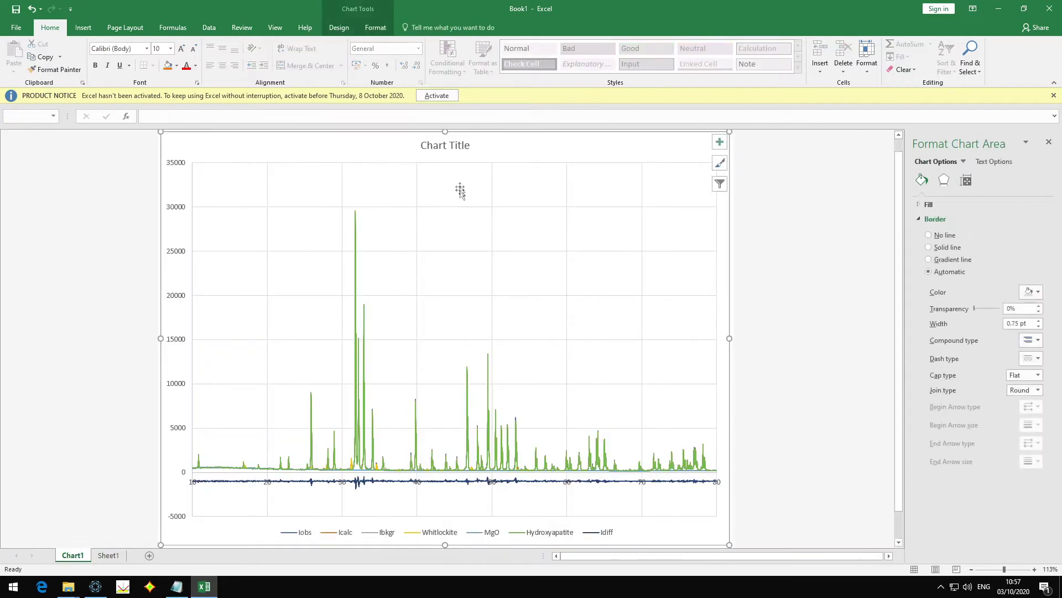
pyautogui.rightClick(456, 224)
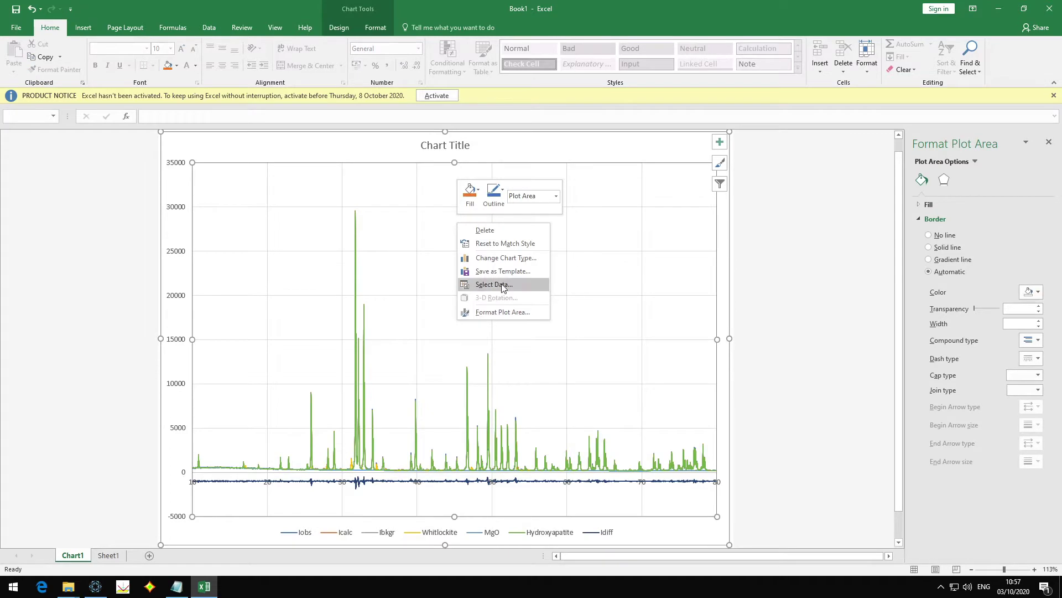
pyautogui.click(502, 285)
pyautogui.click(395, 296)
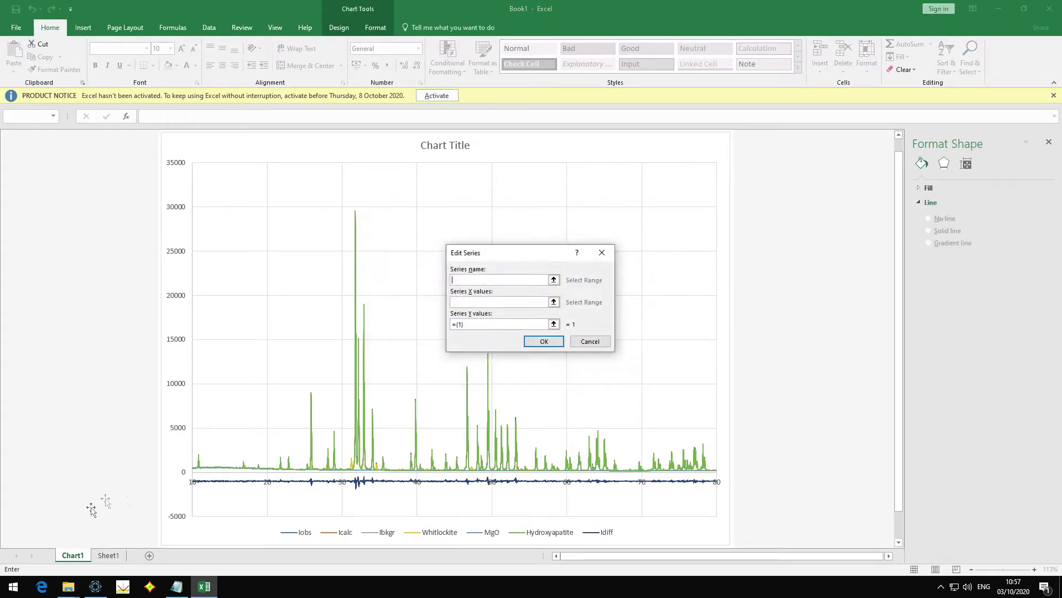
pyautogui.click(109, 555)
pyautogui.click(563, 146)
pyautogui.click(553, 302)
pyautogui.moveTo(527, 157); pyautogui.dragTo(530, 520)
pyautogui.click(605, 271)
pyautogui.click(554, 326)
pyautogui.moveTo(563, 157); pyautogui.dragTo(569, 525)
pyautogui.click(605, 270)
pyautogui.click(559, 357)
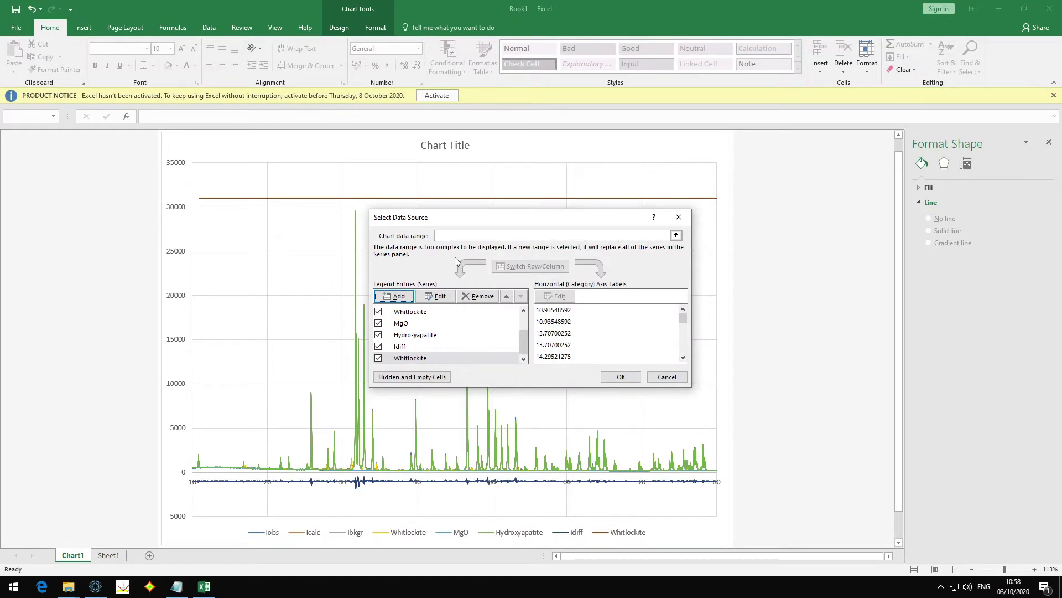
# Step: Add a chart series named from T1, with X values S2:S6 and Y values T2:T6 of Sheet1
pyautogui.click(399, 296)
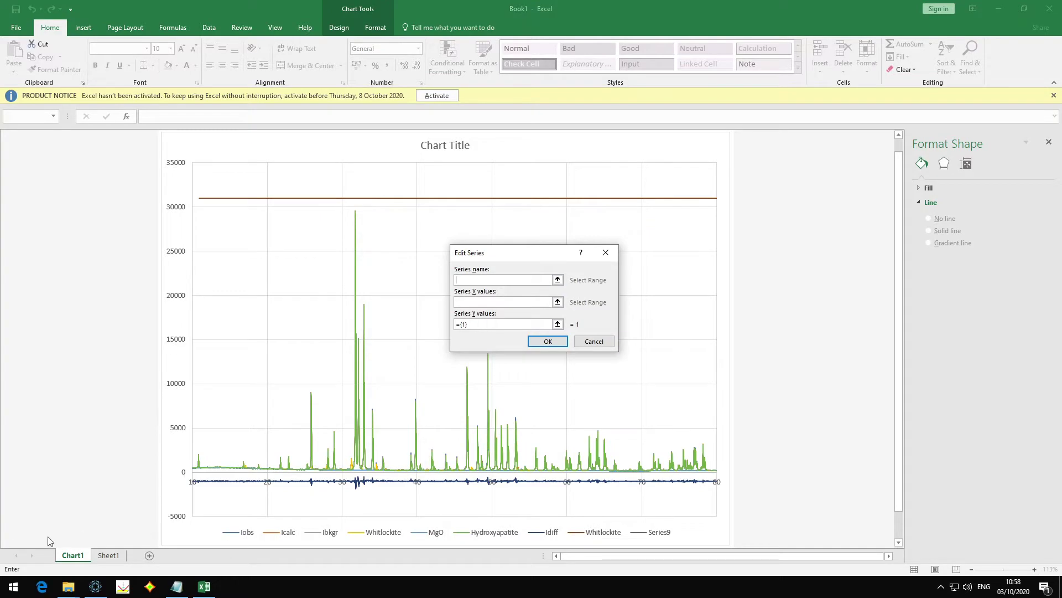
pyautogui.click(111, 555)
pyautogui.click(703, 146)
pyautogui.moveTo(667, 158); pyautogui.dragTo(666, 201)
pyautogui.click(490, 323)
pyautogui.moveTo(704, 156); pyautogui.dragTo(704, 200)
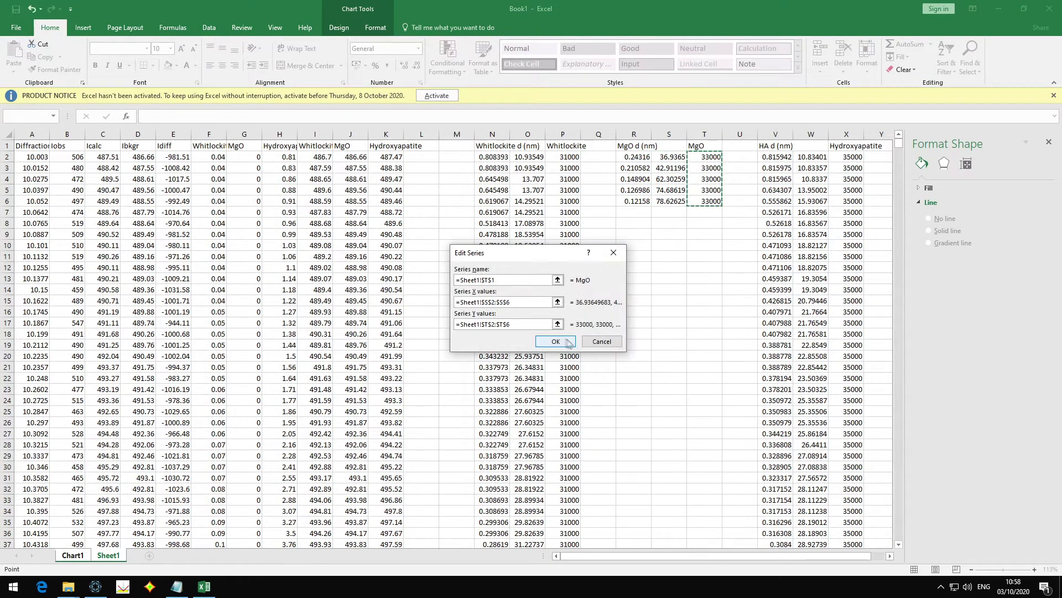
pyautogui.click(550, 339)
# Step: Add a chart series named from X1, with X values W2:W643 and Y values X2:X643, and accept the data source changes
pyautogui.click(847, 146)
pyautogui.click(490, 299)
pyautogui.moveTo(811, 157); pyautogui.dragTo(817, 545)
pyautogui.click(490, 323)
pyautogui.moveTo(853, 146); pyautogui.dragTo(845, 545)
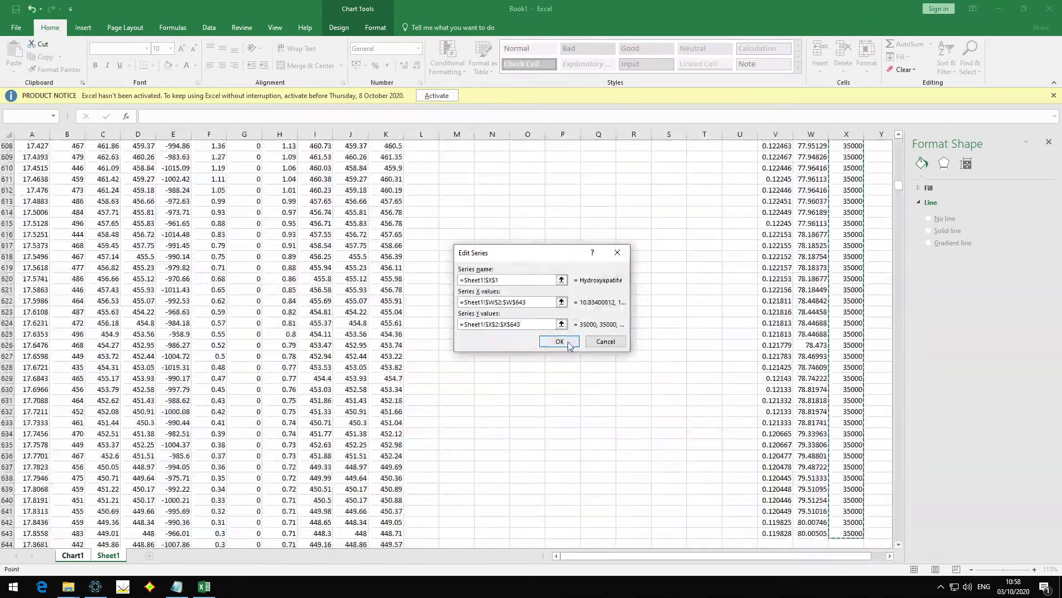
pyautogui.click(556, 344)
pyautogui.click(637, 376)
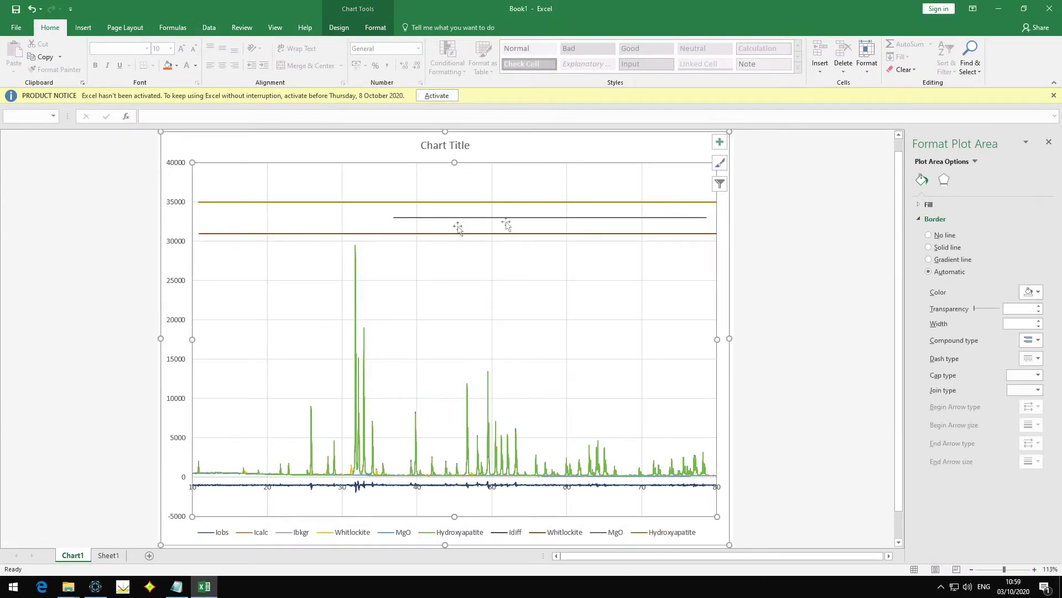
# Step: Format the Whitlockite series at height 31000 with no line and built-in markers
pyautogui.click(281, 234)
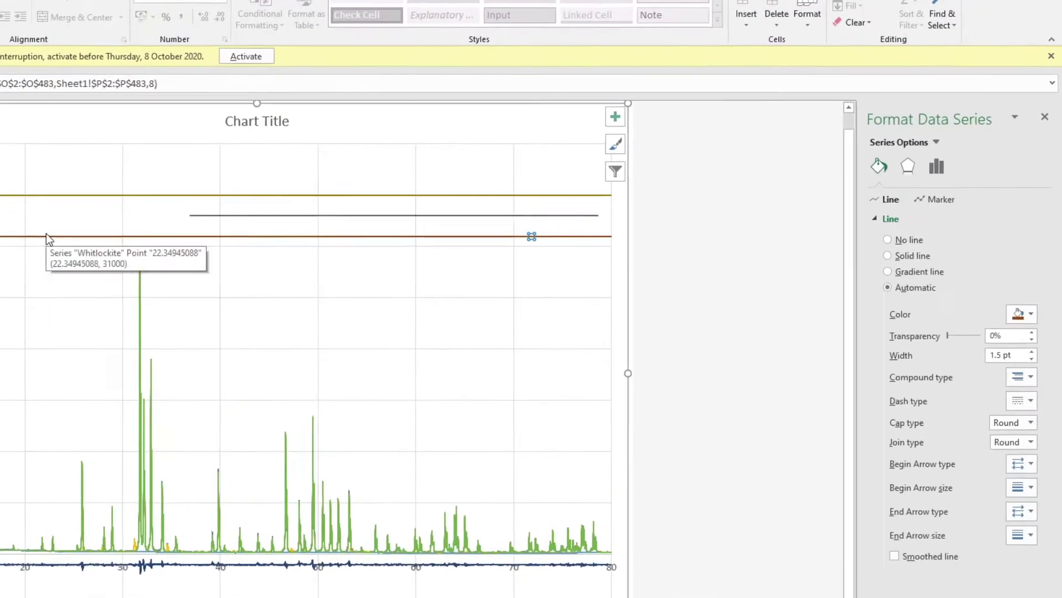
pyautogui.click(905, 240)
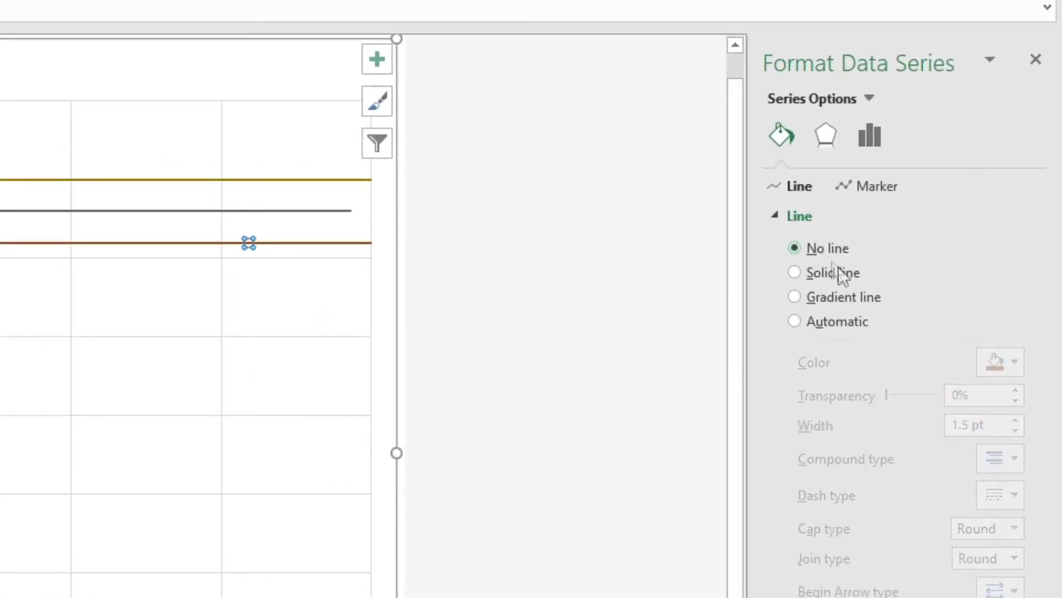
pyautogui.click(892, 186)
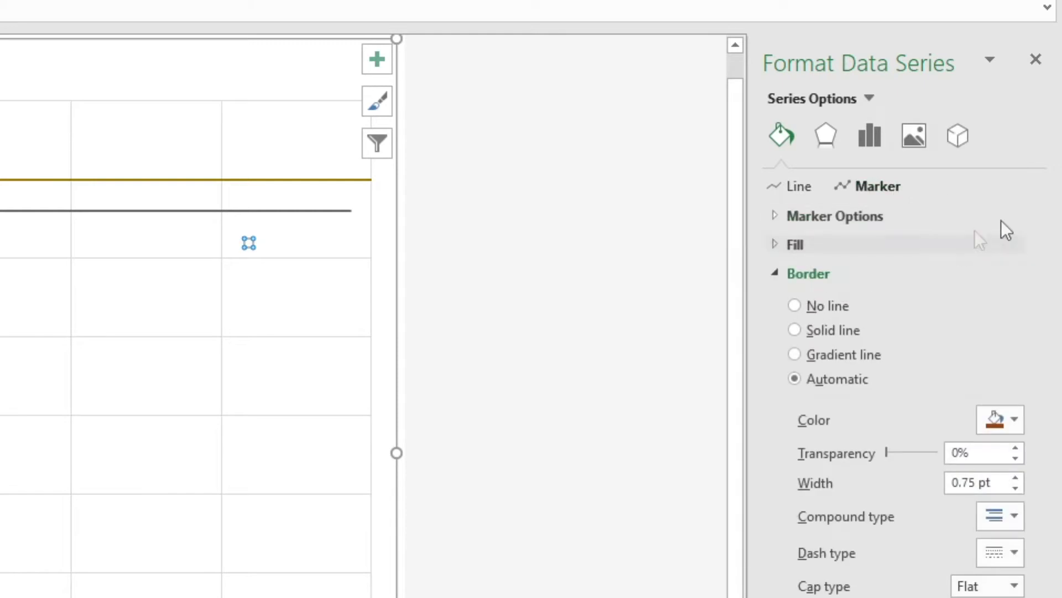
pyautogui.click(808, 216)
pyautogui.click(830, 296)
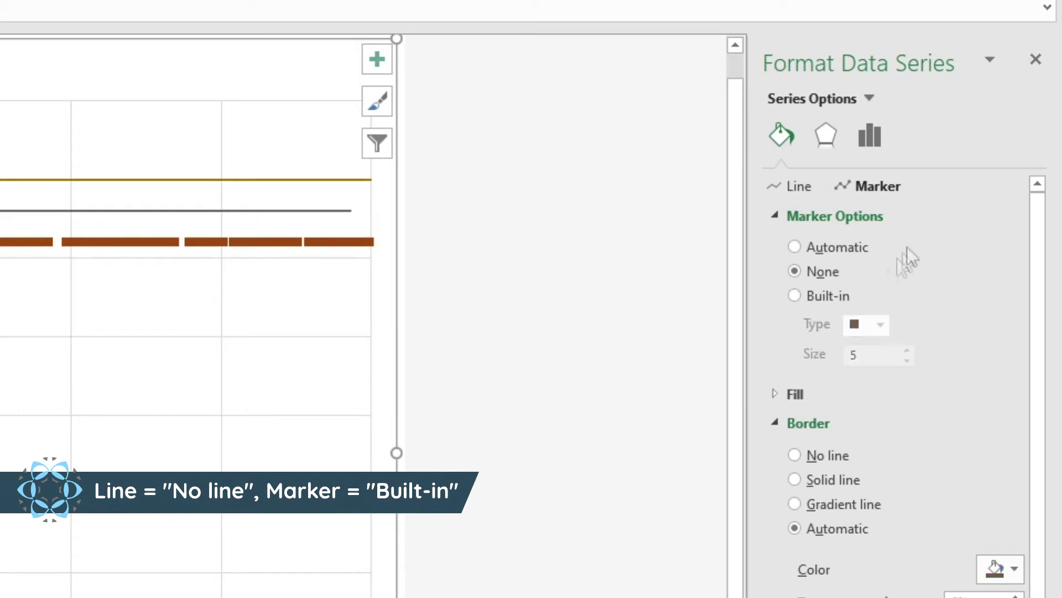
# Step: Format the MgO series at 33000 and the Hydroxyapatite series at 35000 with no line and built-in markers
pyautogui.click(794, 295)
pyautogui.click(885, 328)
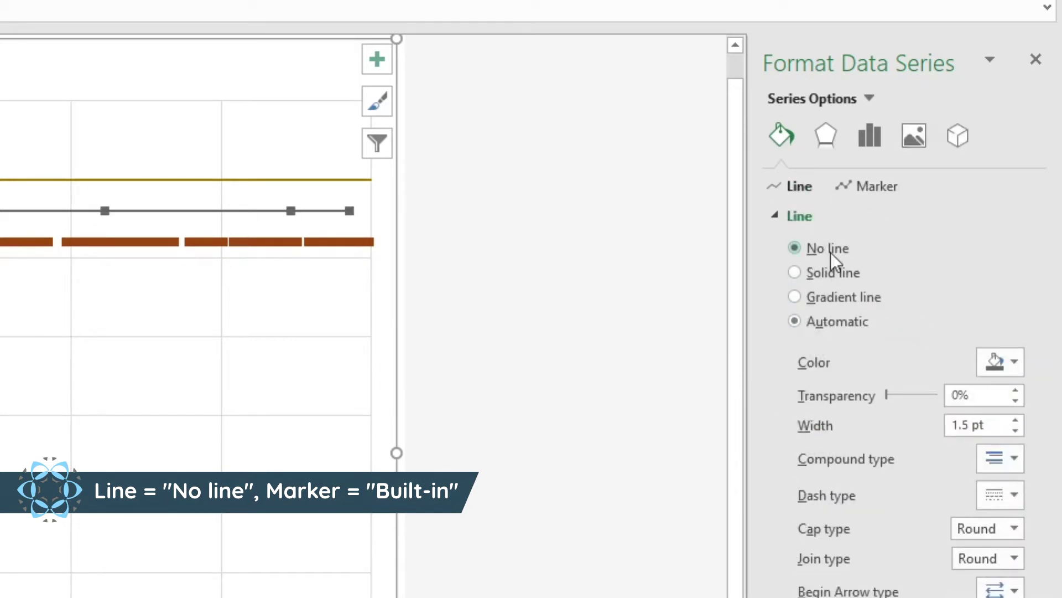
pyautogui.click(877, 186)
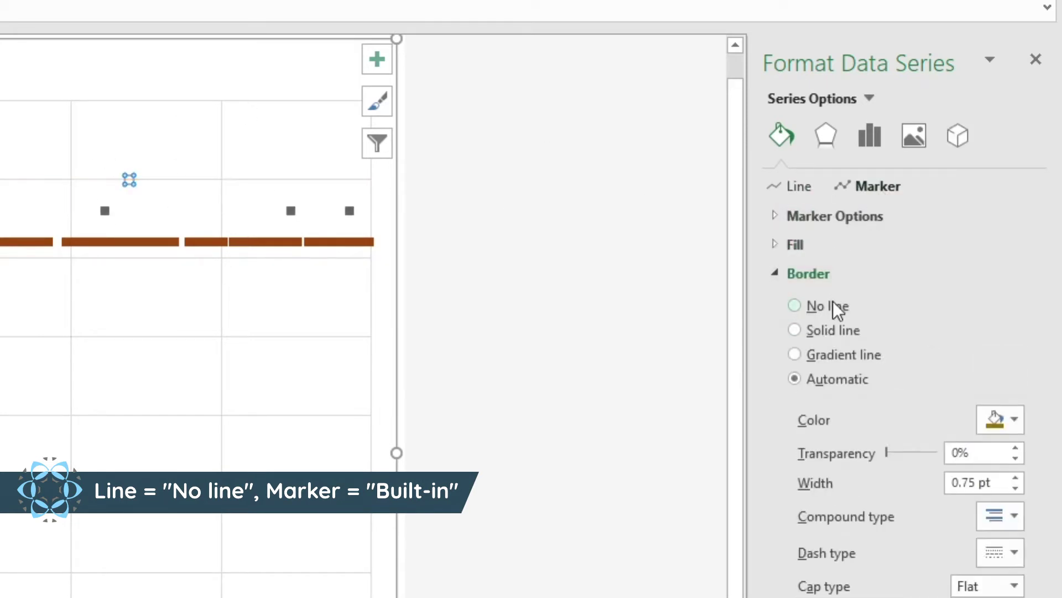
pyautogui.click(796, 216)
pyautogui.click(827, 296)
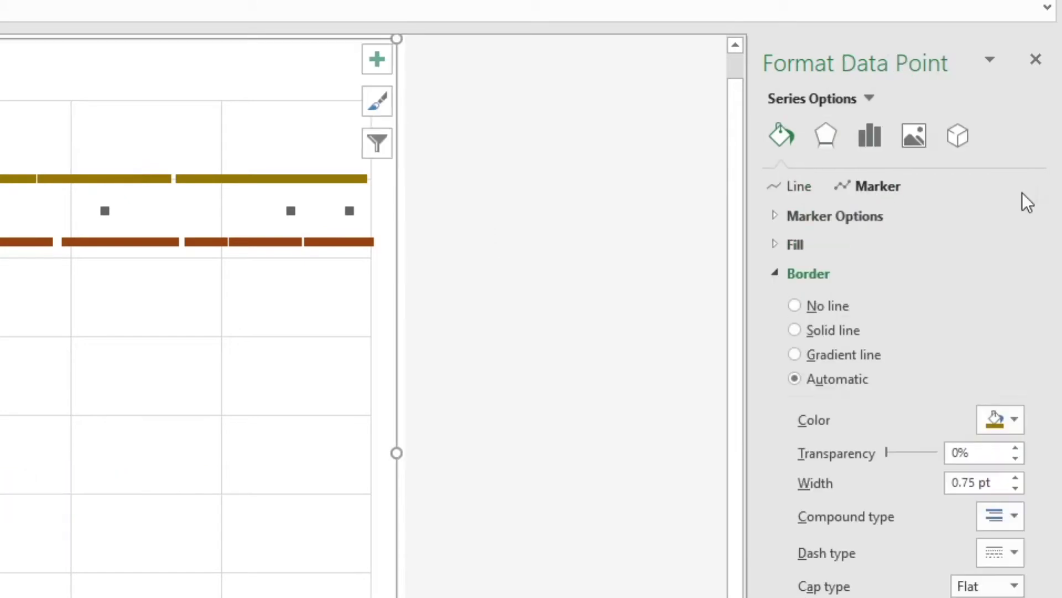
# Step: Review the built-in marker types offered for the Hydroxyapatite series
pyautogui.click(772, 216)
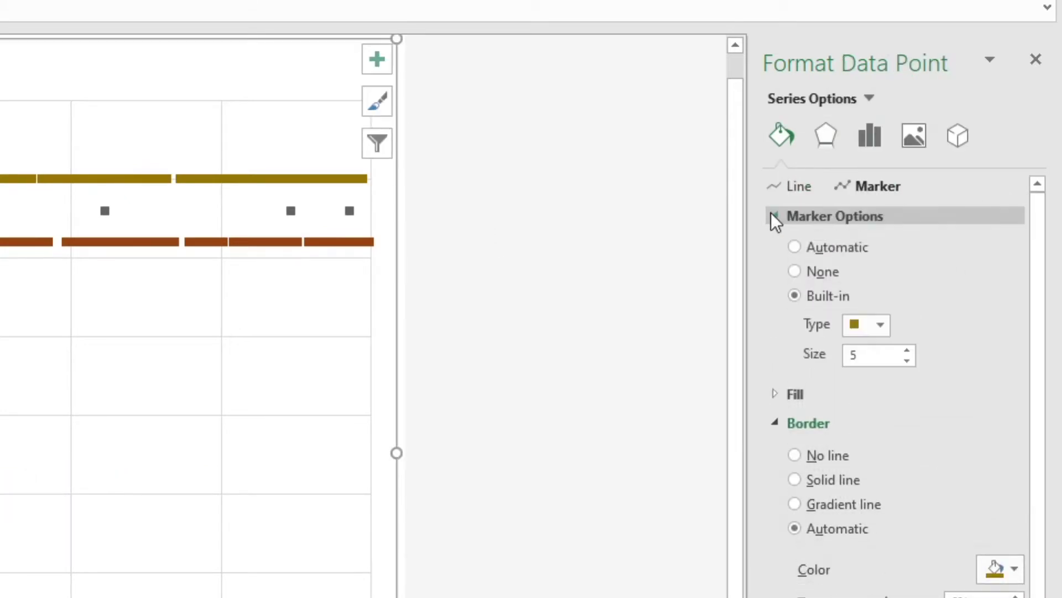
pyautogui.click(887, 325)
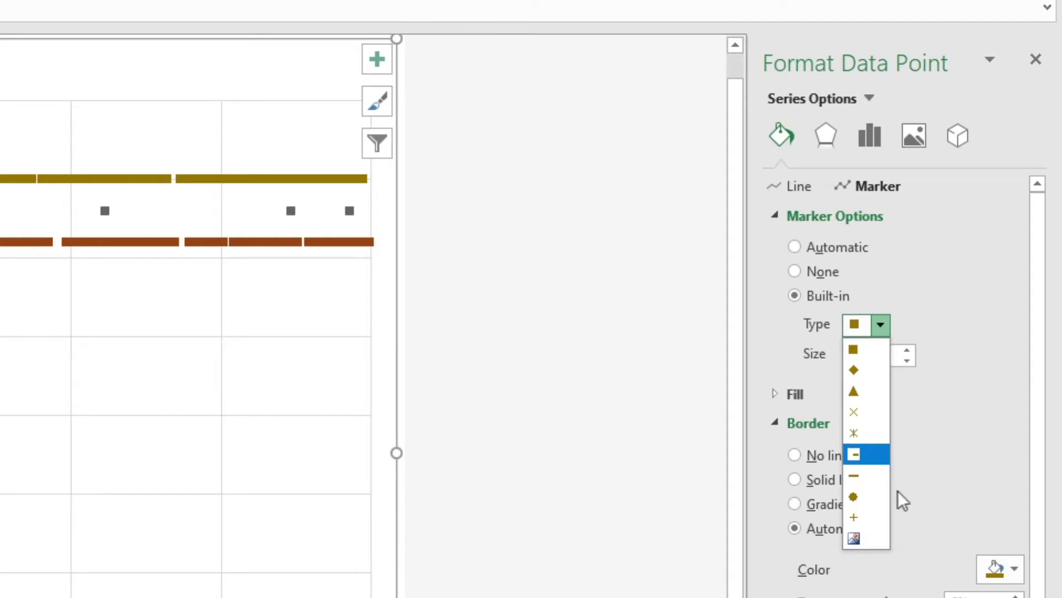
pyautogui.click(982, 304)
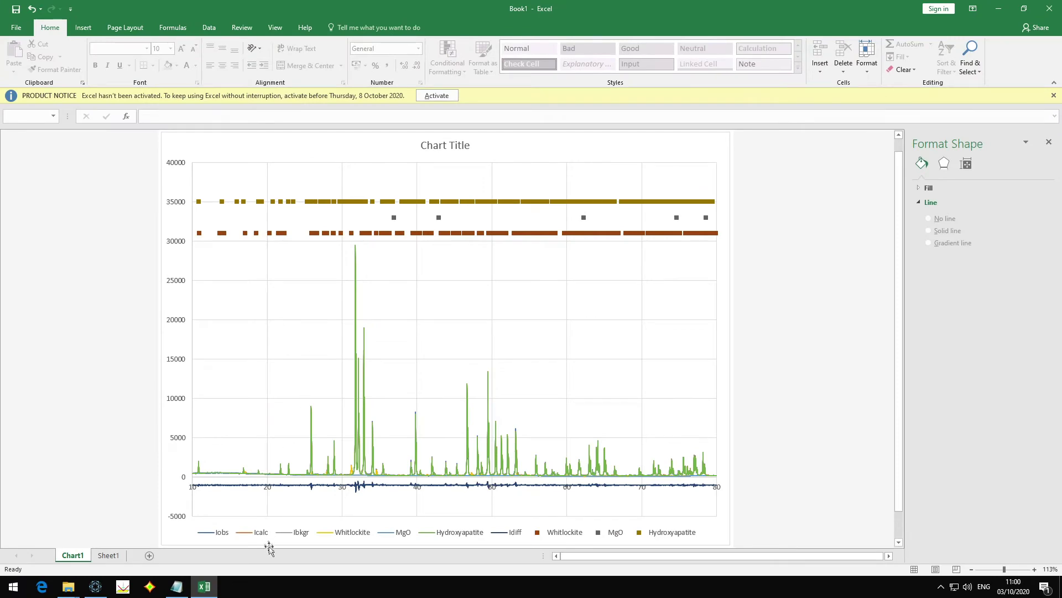
# Step: Draw a vertical line shape about 0.4 cm tall in the blank cells below Sheet1's MgO data, and make two copies
pyautogui.click(108, 555)
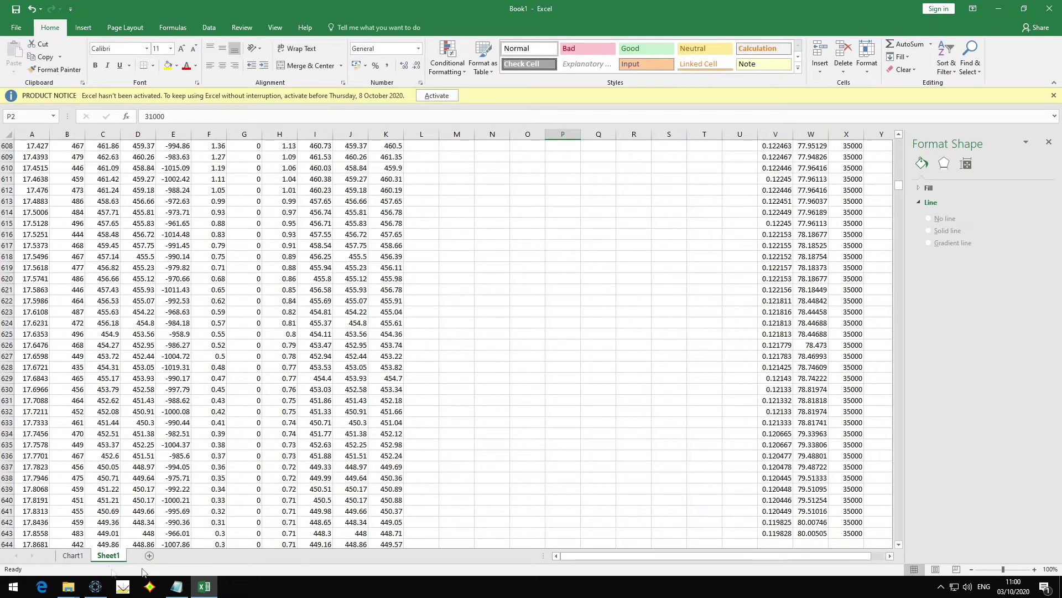
pyautogui.moveTo(899, 187); pyautogui.dragTo(899, 141)
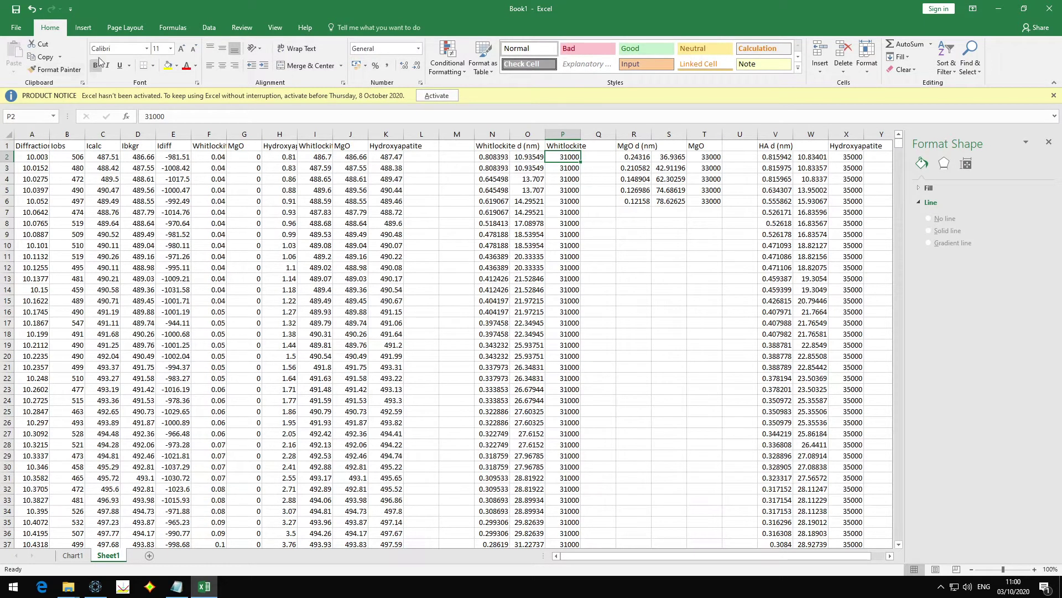
pyautogui.click(80, 28)
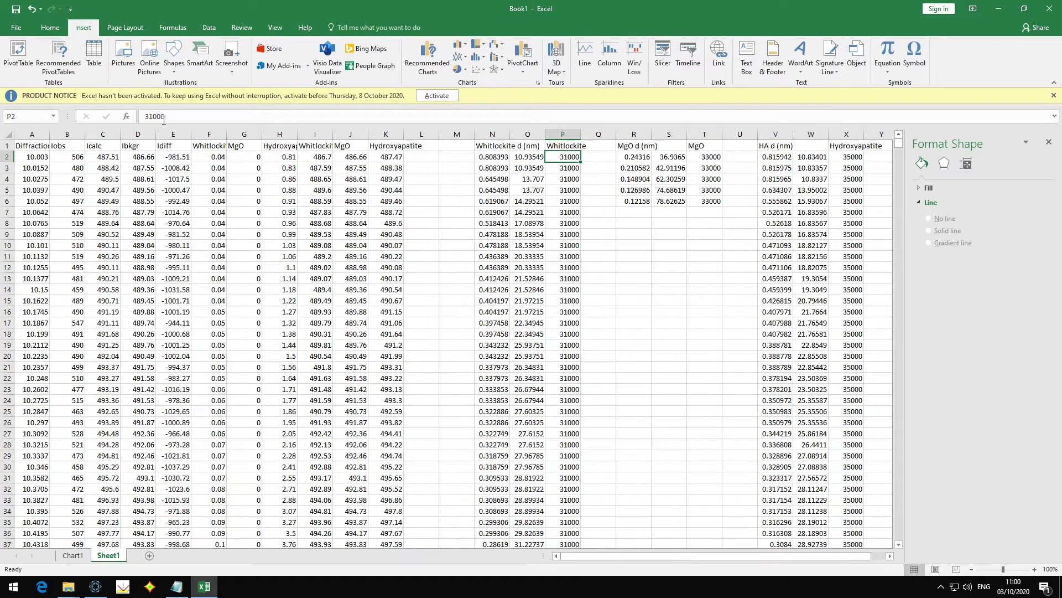
pyautogui.click(179, 60)
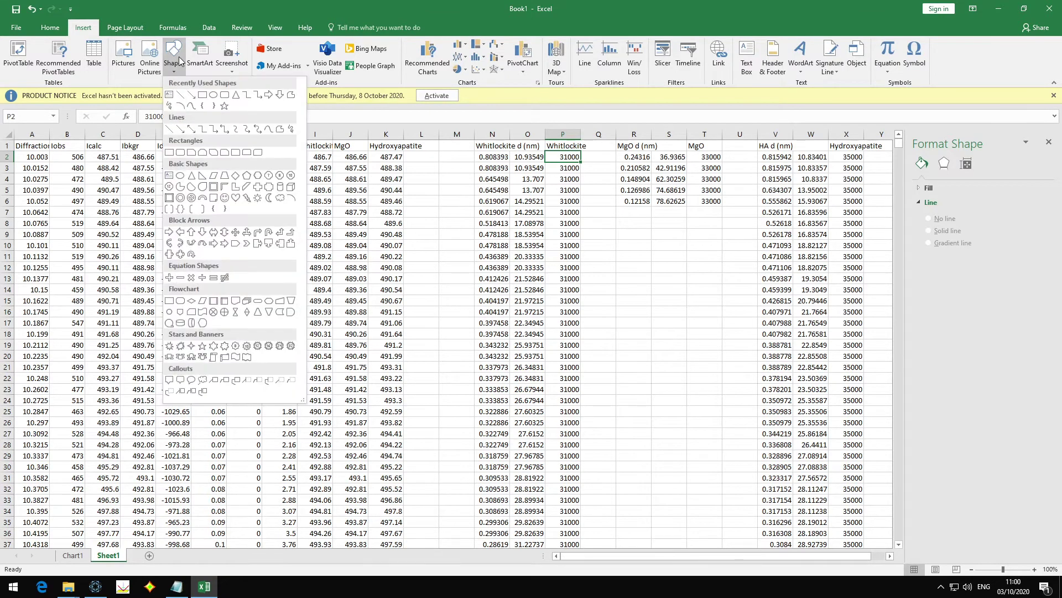
pyautogui.click(182, 95)
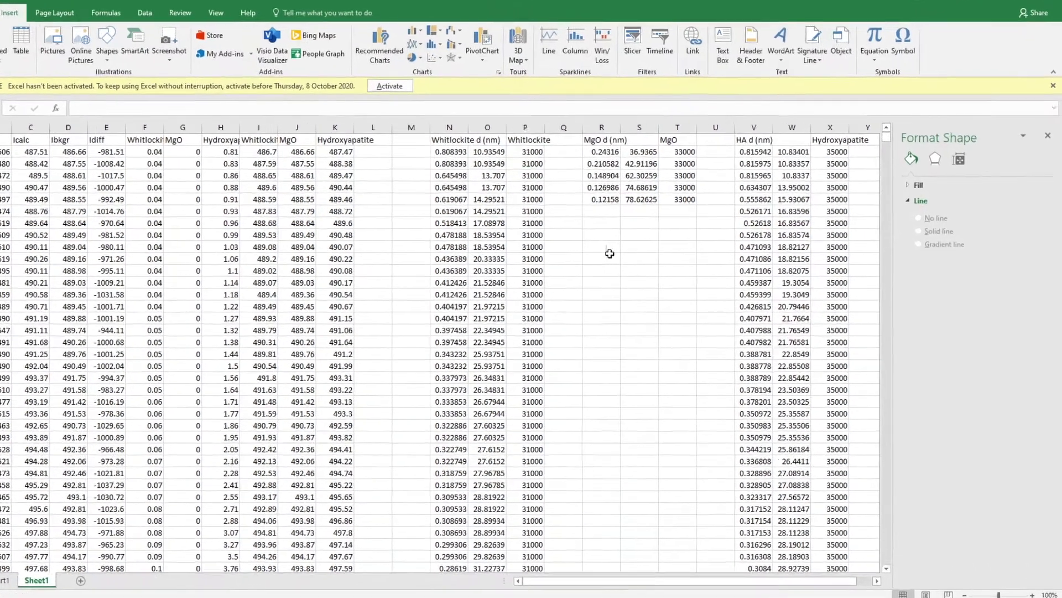
pyautogui.moveTo(639, 252); pyautogui.dragTo(638, 244)
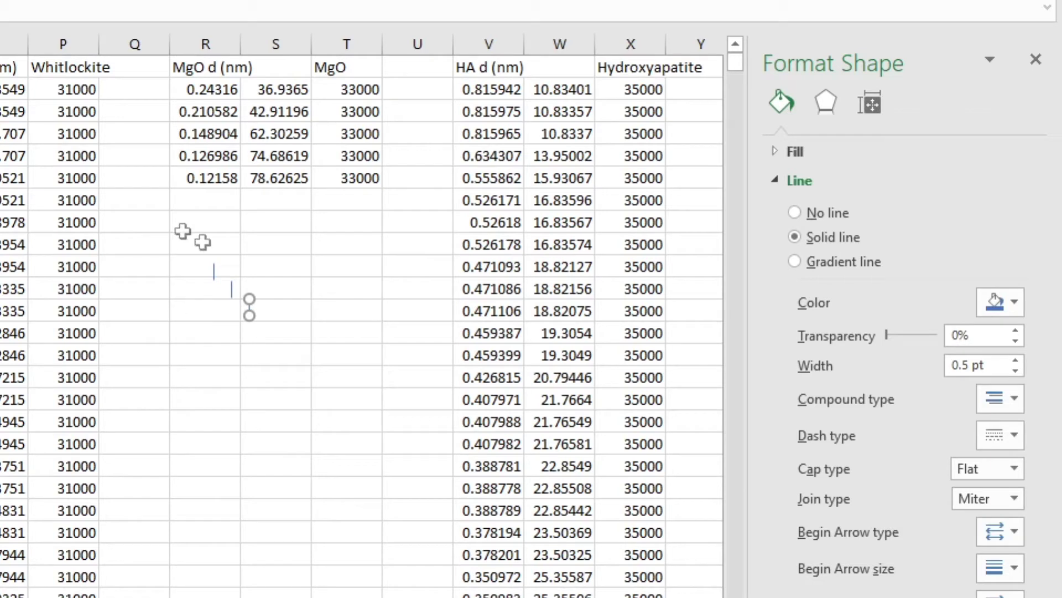
# Step: Set the first vertical line on Sheet1 to a width of 0.75 pt and a gold outline
pyautogui.click(215, 271)
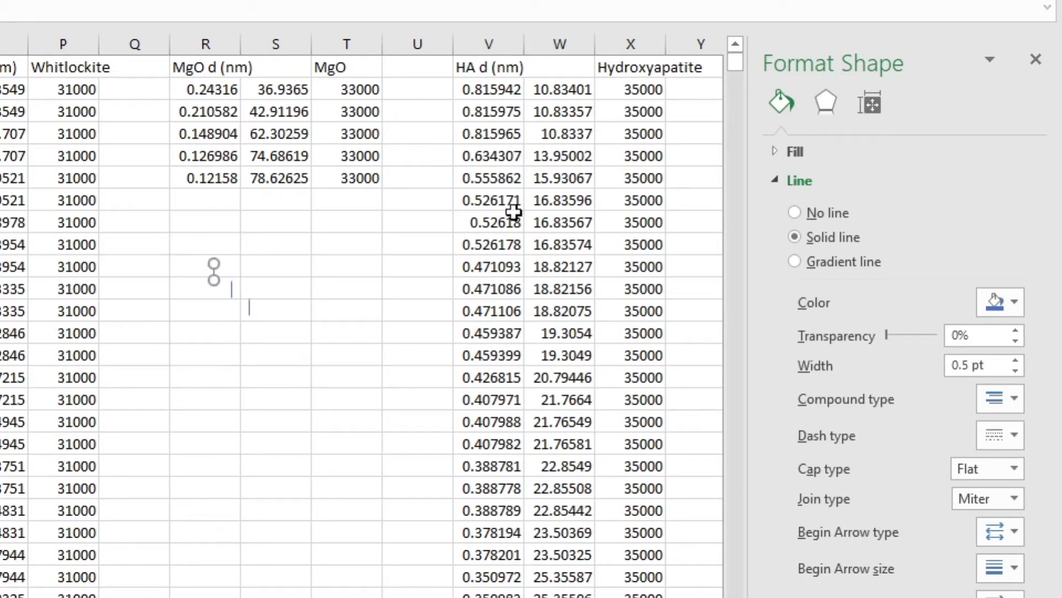
pyautogui.click(1019, 359)
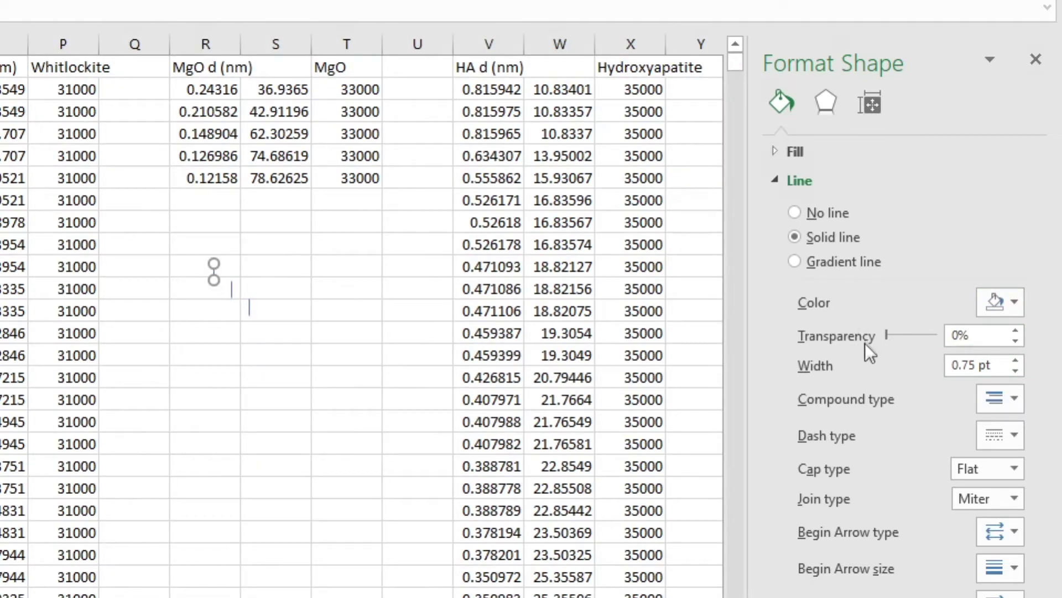
pyautogui.click(237, 272)
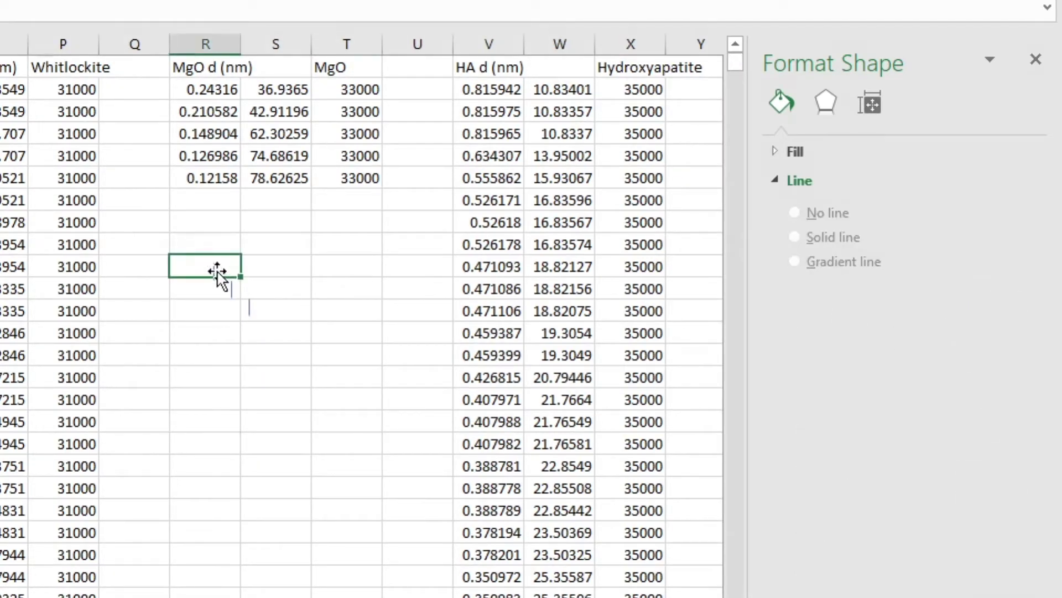
pyautogui.click(215, 275)
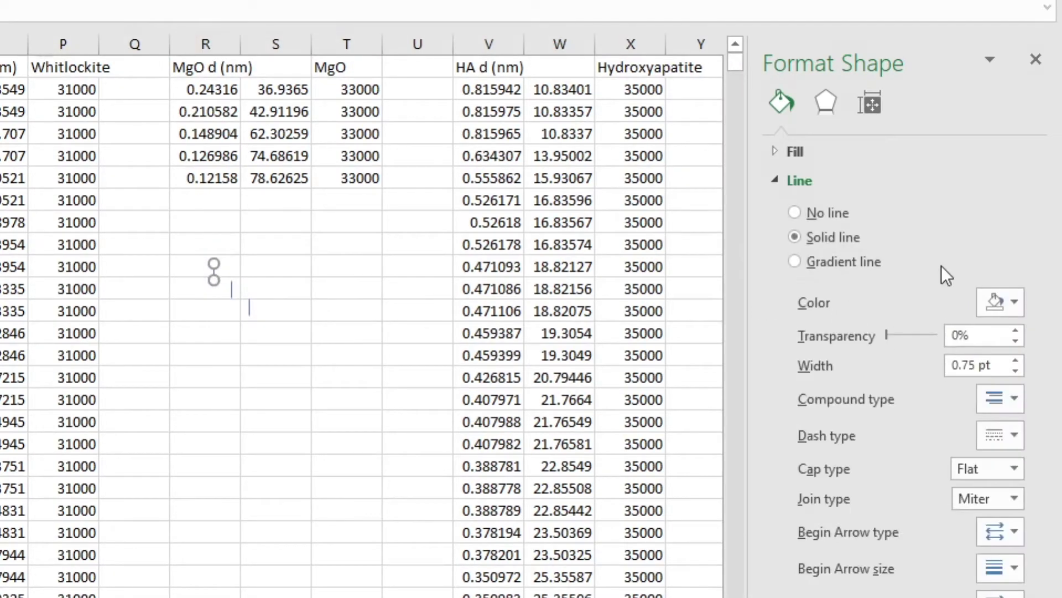
pyautogui.click(1014, 299)
pyautogui.click(1011, 350)
# Step: Colour the second vertical line on Sheet1 blue and the third one green
pyautogui.click(231, 294)
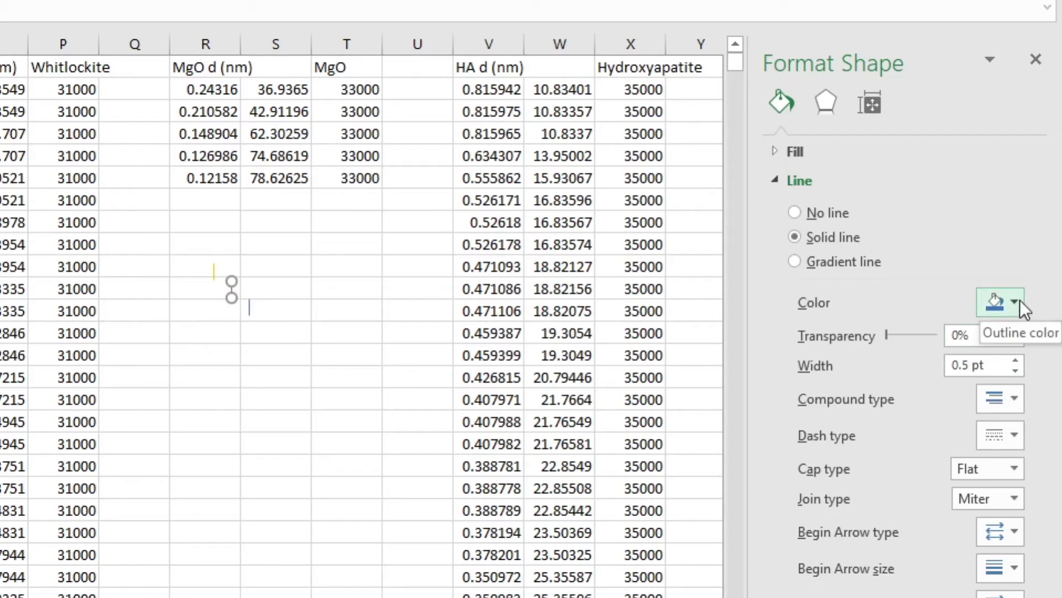
pyautogui.moveTo(258, 313)
pyautogui.mouseDown()
pyautogui.moveTo(259, 280)
pyautogui.moveTo(256, 312)
pyautogui.mouseUp()
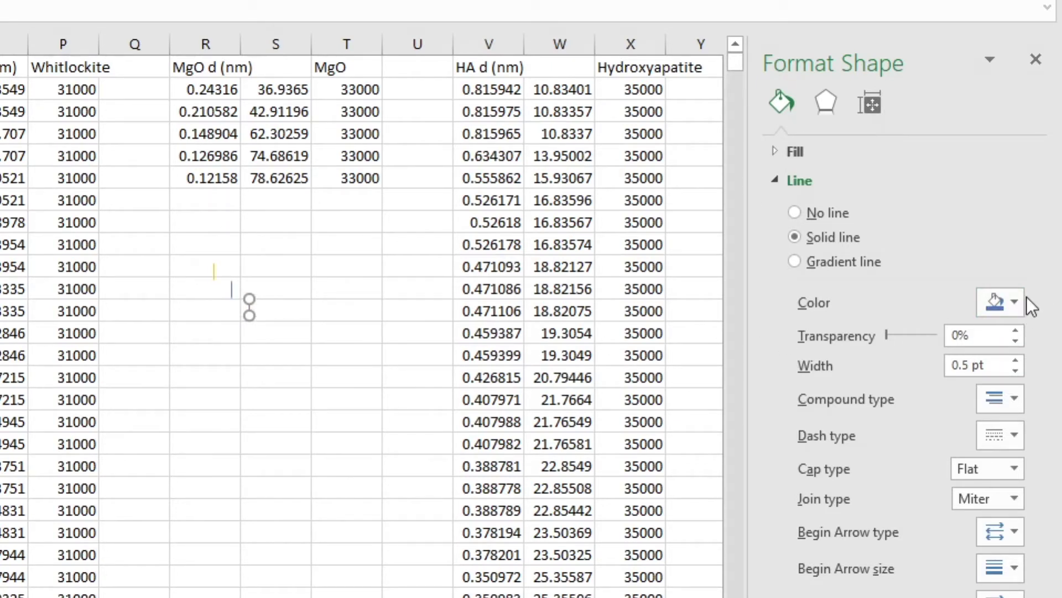
pyautogui.click(1014, 304)
pyautogui.click(1048, 359)
pyautogui.click(266, 357)
# Step: Copy the gold line and paste it as the marker of Chart1's Hydroxyapatite series at 35000, accepting the complex formatting
pyautogui.click(213, 271)
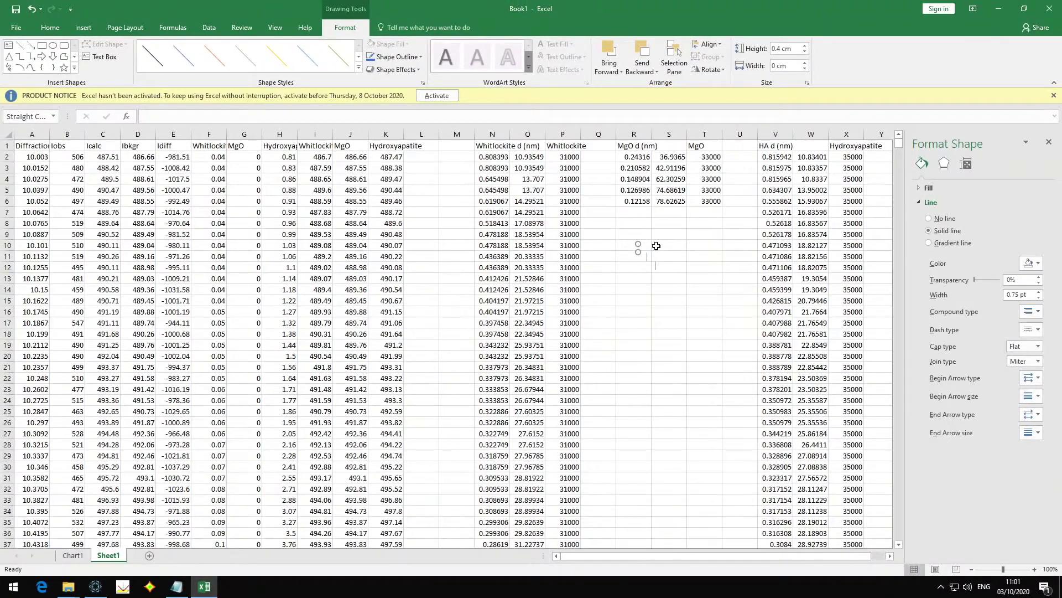
pyautogui.click(72, 555)
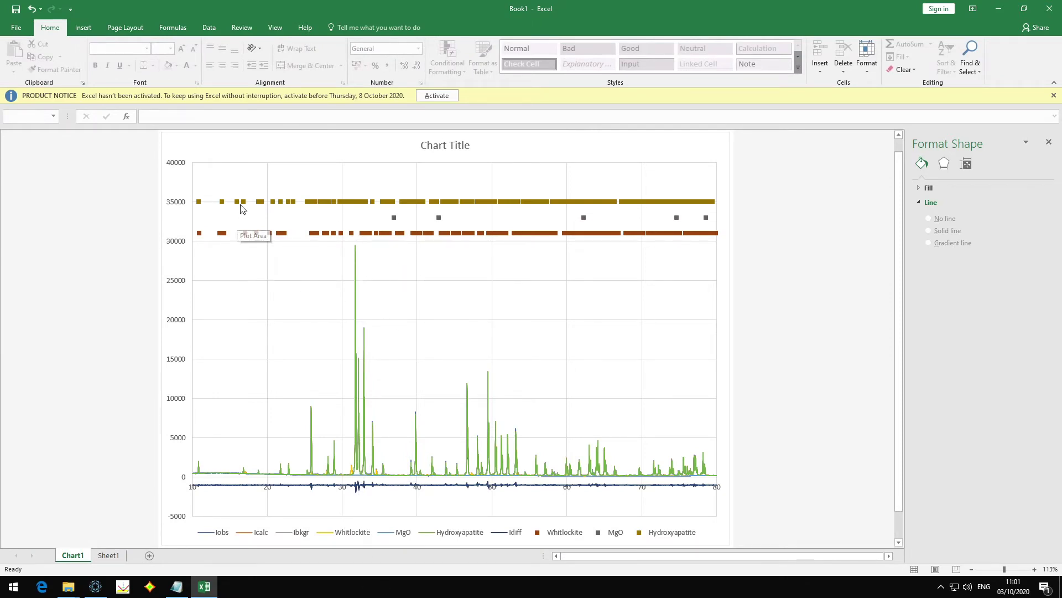
pyautogui.click(244, 202)
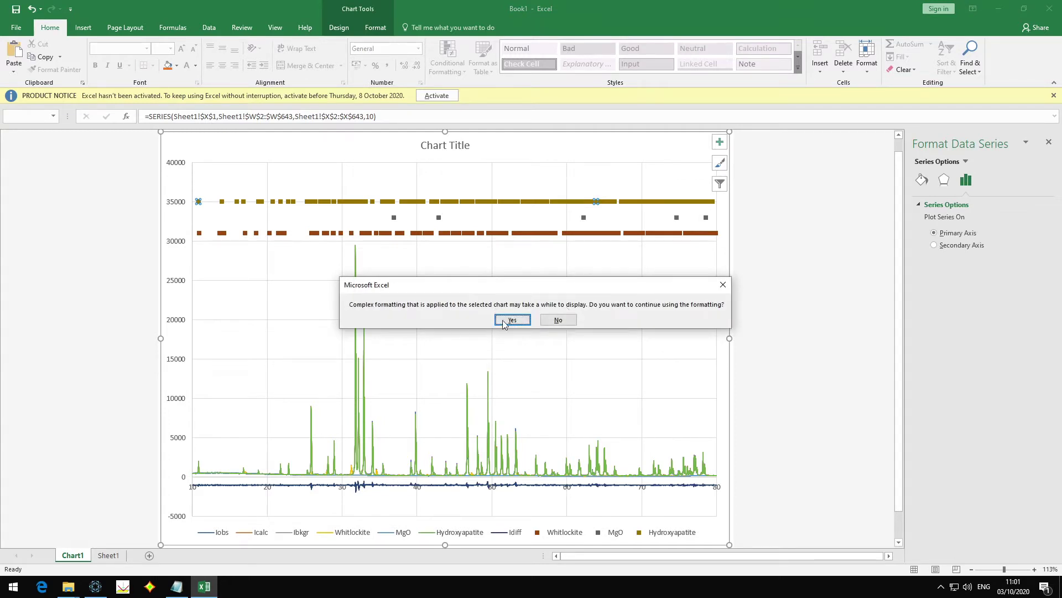
pyautogui.click(519, 320)
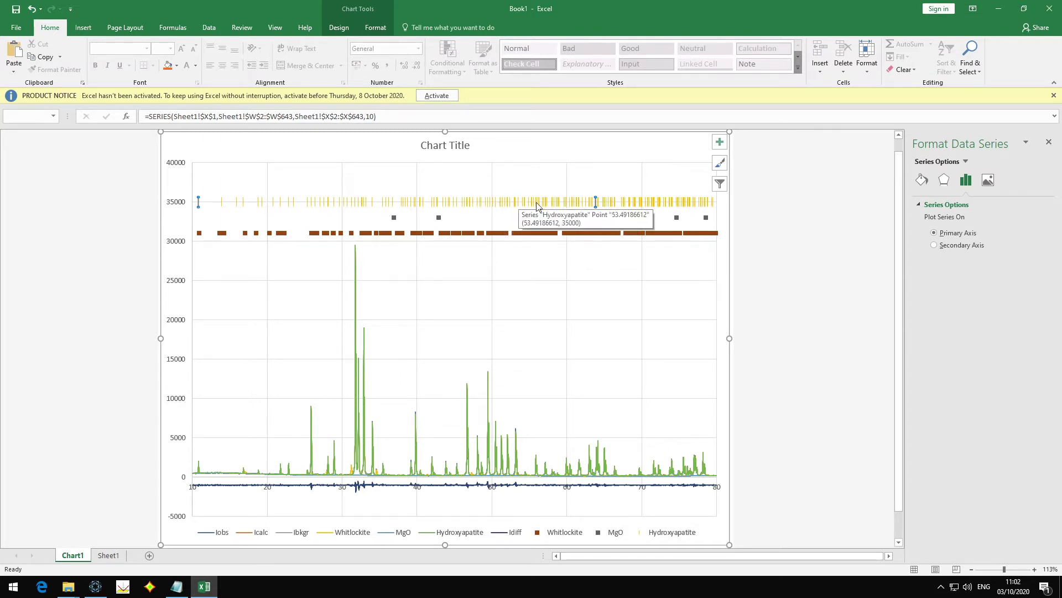
# Step: Copy the second line from Sheet1 and paste it as the marker of Chart1's MgO series at 33000
pyautogui.click(108, 555)
pyautogui.click(646, 258)
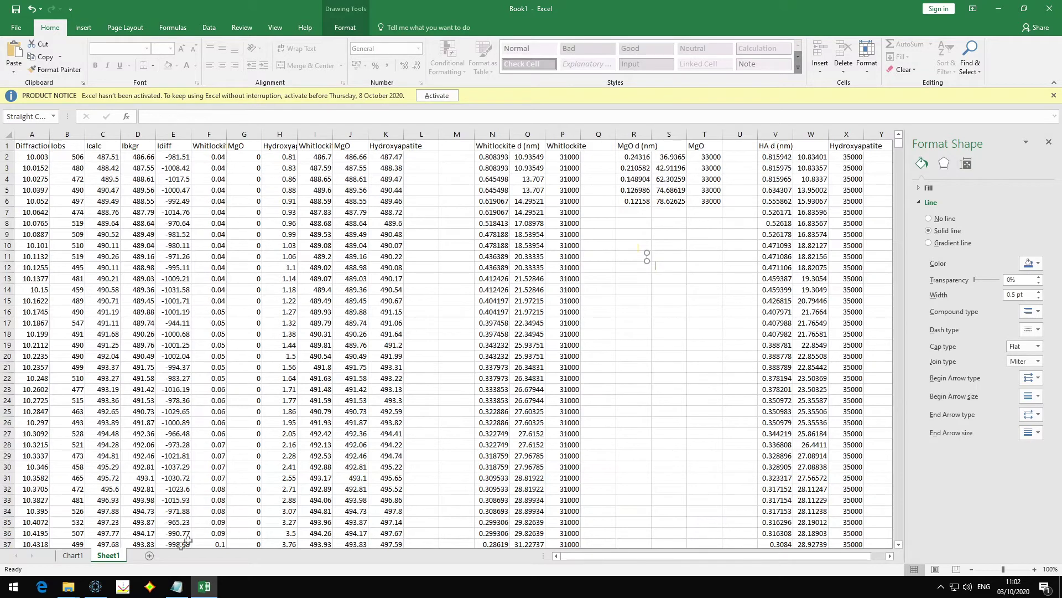
pyautogui.click(73, 555)
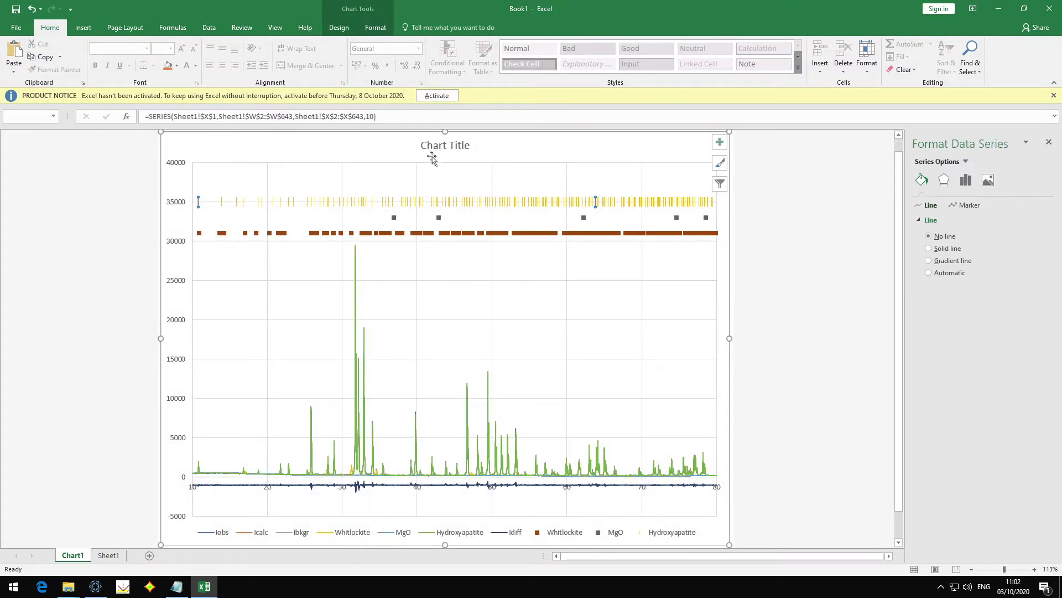
pyautogui.click(439, 218)
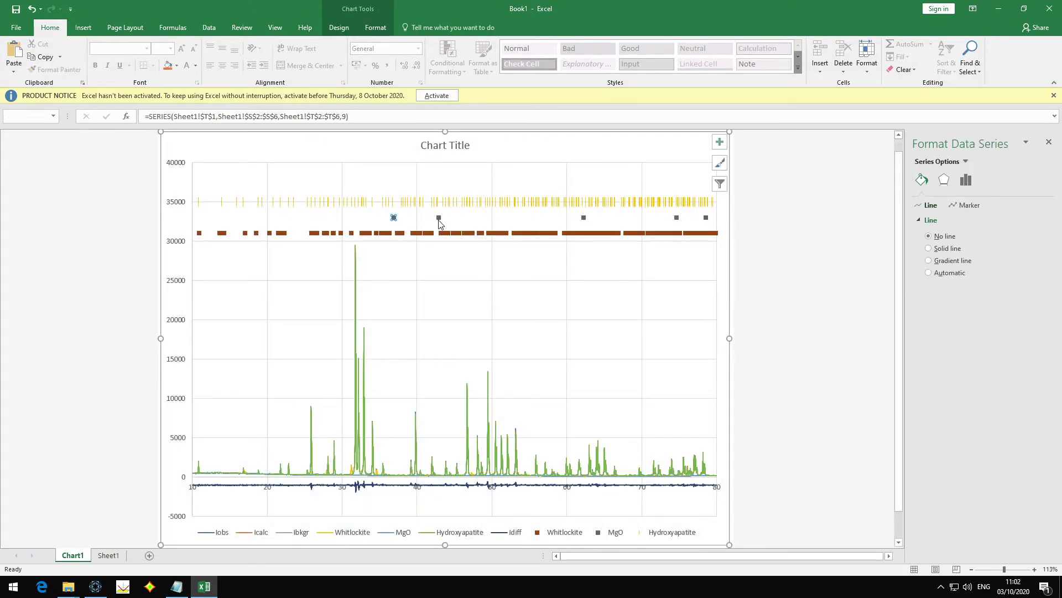
pyautogui.press('F4')
# Step: Copy the third, green line from Sheet1 and paste it as the marker of Chart1's Whitlockite series at 31000
pyautogui.click(108, 555)
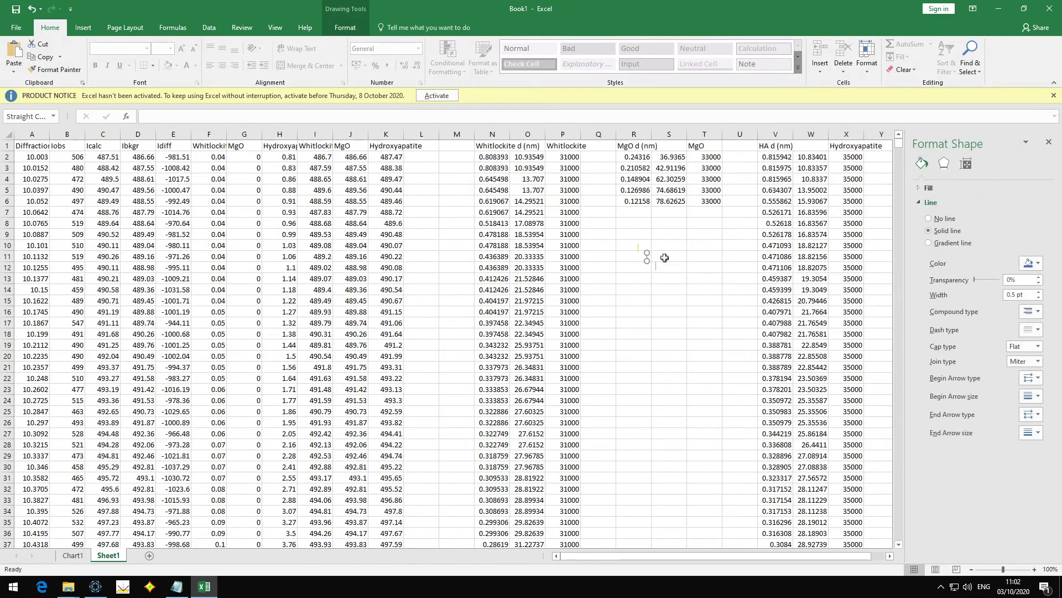
pyautogui.moveTo(657, 269); pyautogui.dragTo(667, 267)
pyautogui.click(73, 555)
pyautogui.click(446, 234)
pyautogui.hotkey('ctrl', 'z')
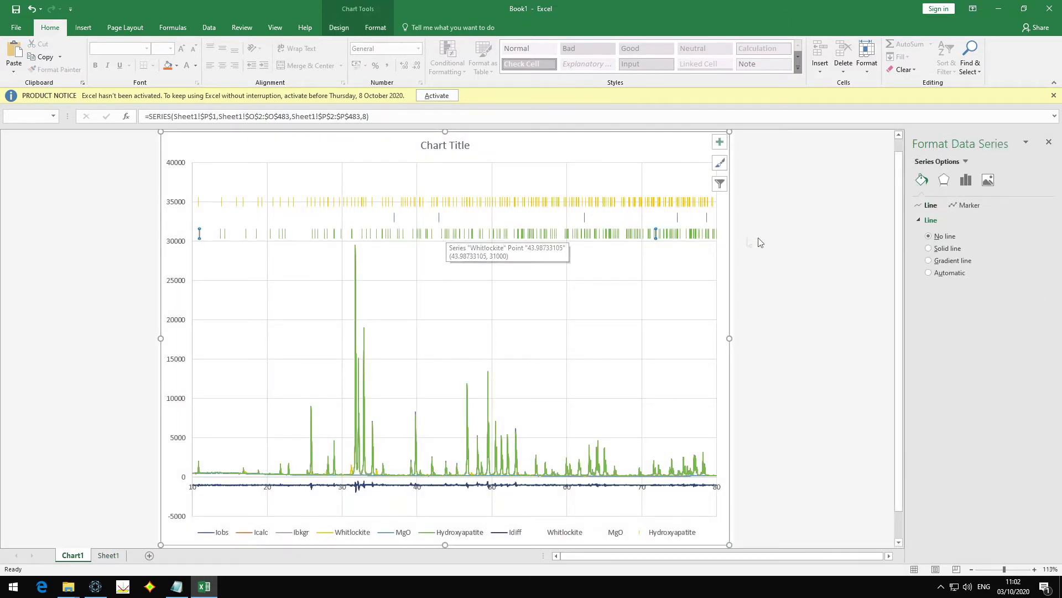
pyautogui.click(742, 220)
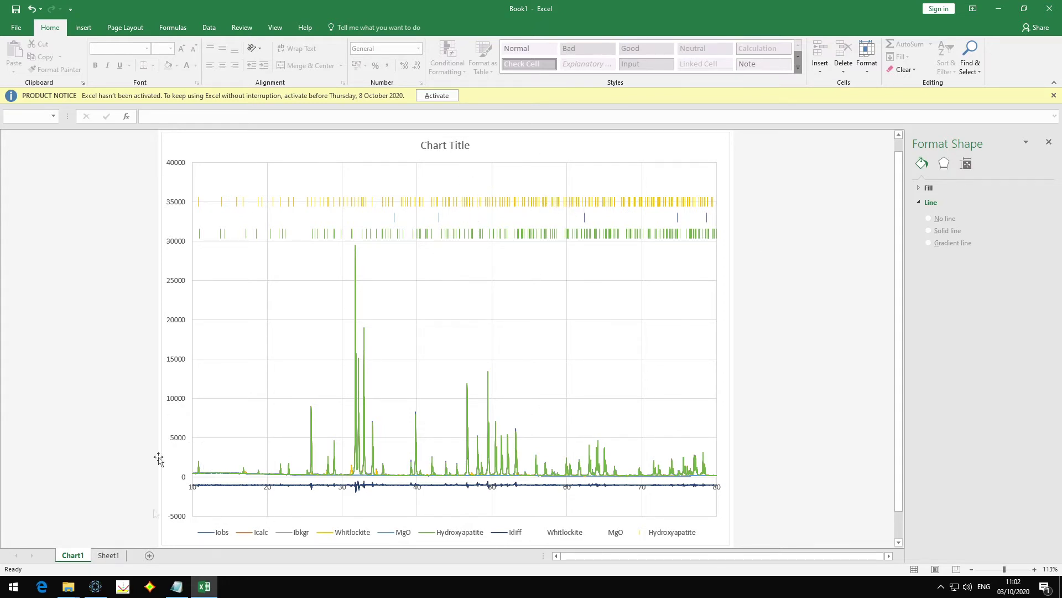
# Step: Shorten all three vertical lines on Sheet1 to roughly half their height
pyautogui.click(108, 555)
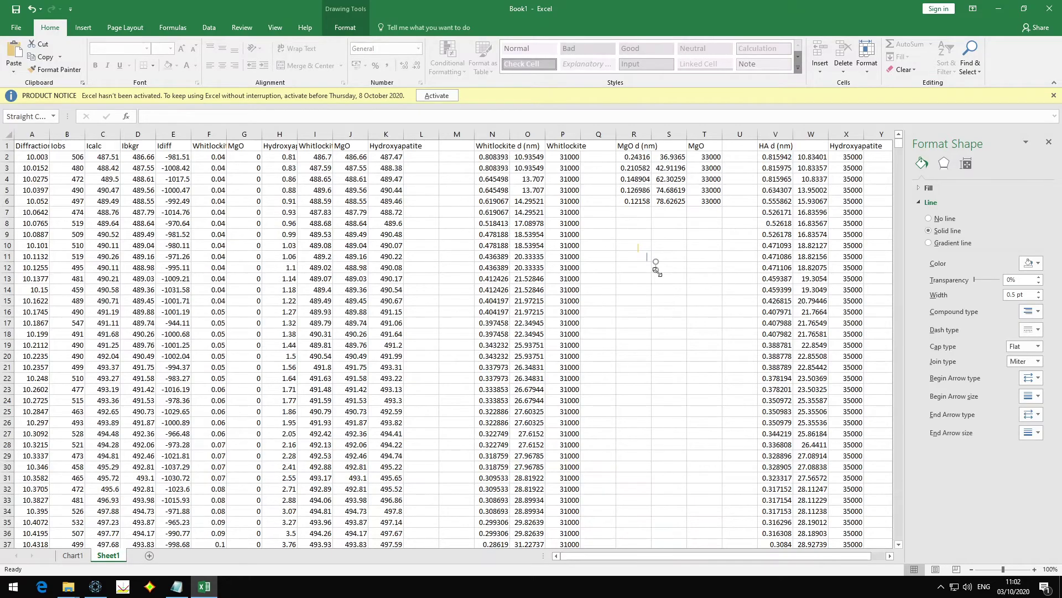
pyautogui.keyDown('ctrl'); pyautogui.scroll(7, 655, 271); pyautogui.keyUp('ctrl')
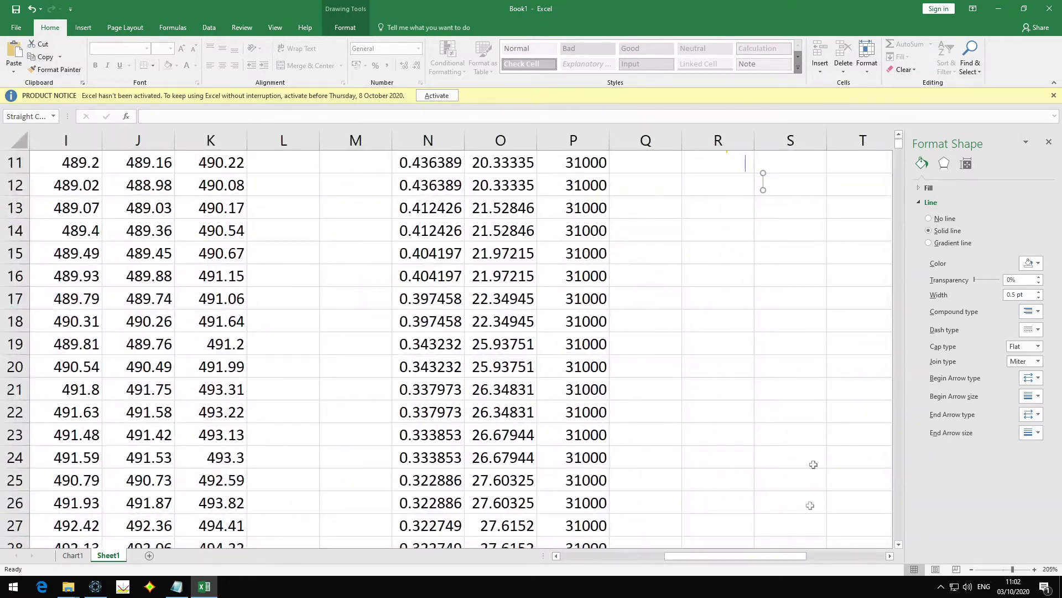
pyautogui.moveTo(691, 556); pyautogui.dragTo(730, 556)
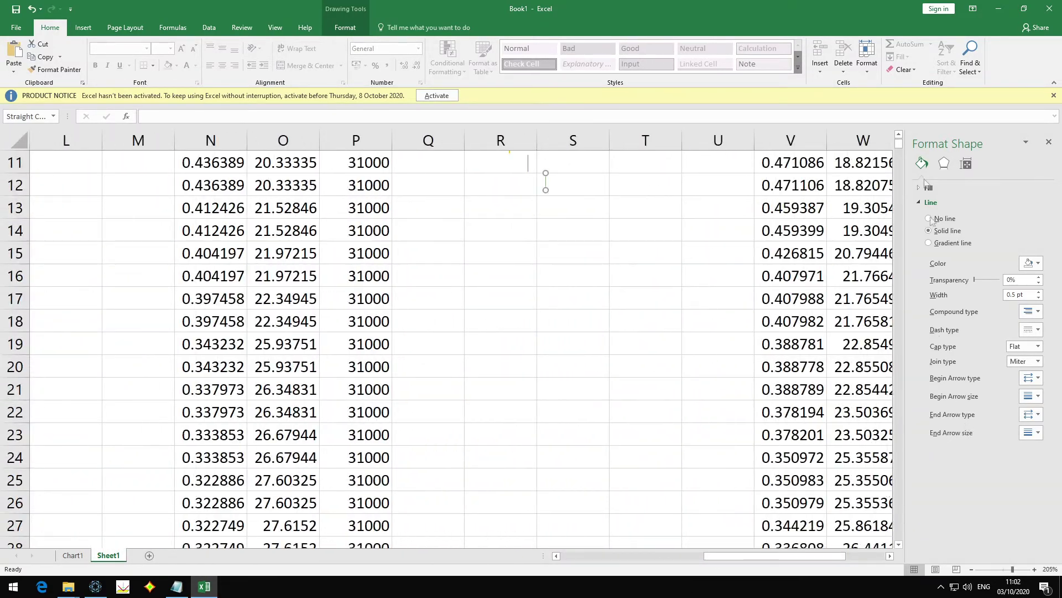
pyautogui.scroll(4, 900, 143)
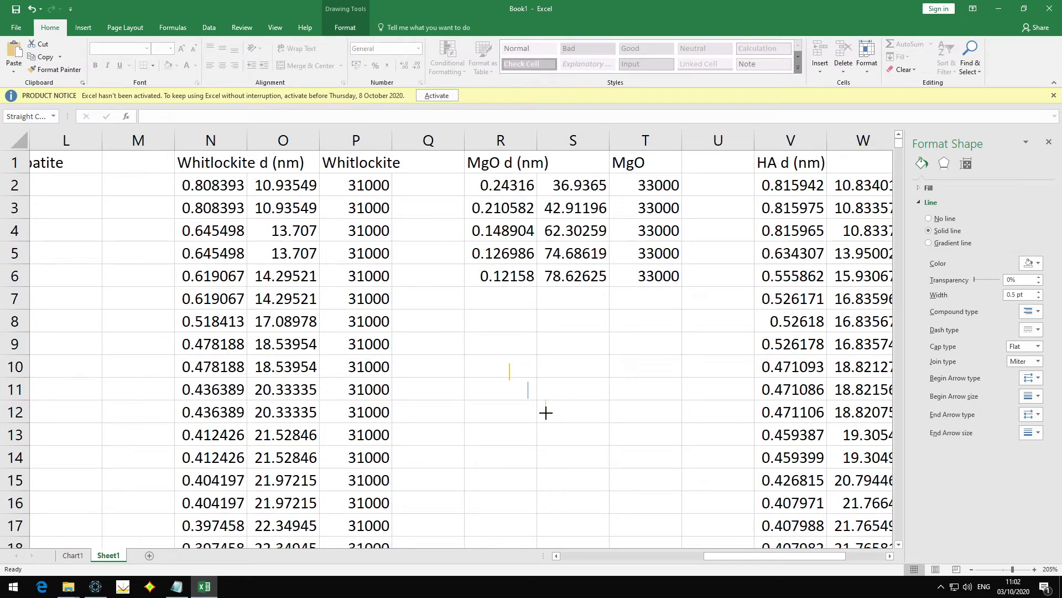
pyautogui.moveTo(524, 399); pyautogui.dragTo(526, 397)
pyautogui.moveTo(509, 375); pyautogui.dragTo(509, 380)
pyautogui.click(561, 370)
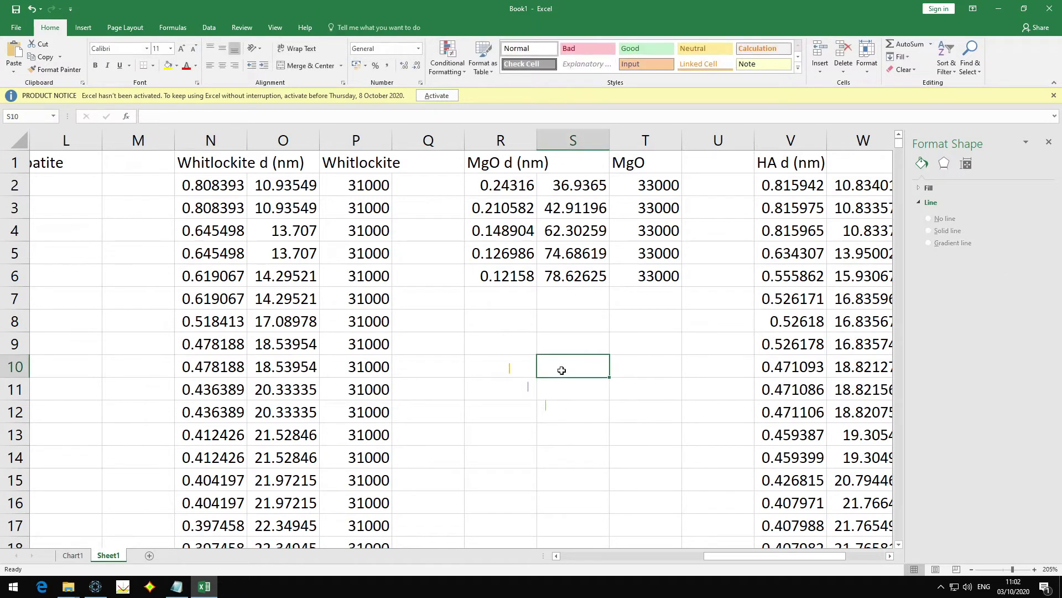
# Step: Copy the shortened gold line and paste it as the marker of Chart1's Hydroxyapatite series at 35000
pyautogui.click(511, 371)
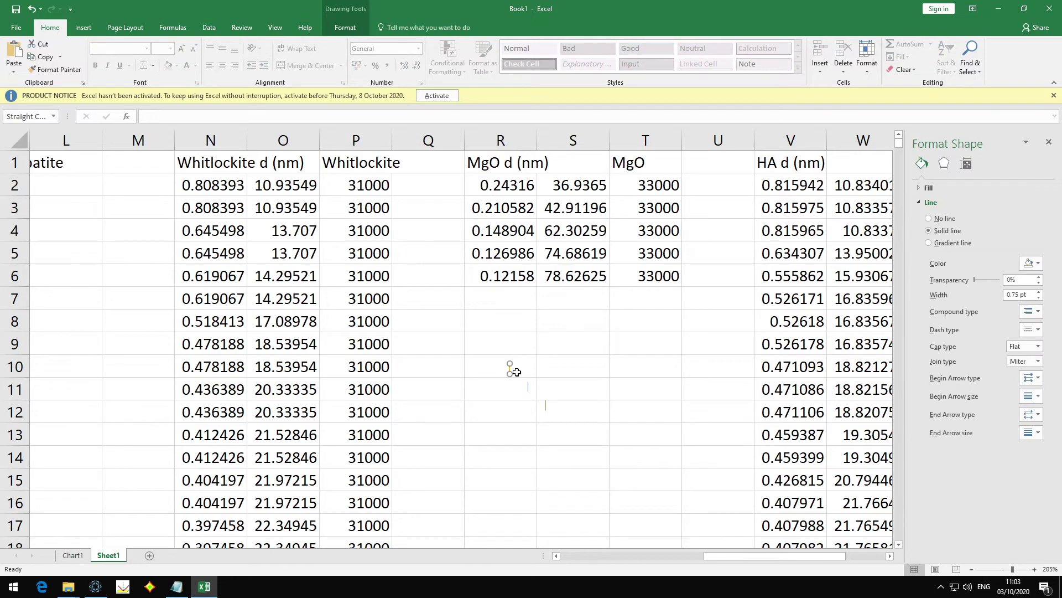
pyautogui.click(72, 555)
pyautogui.click(239, 209)
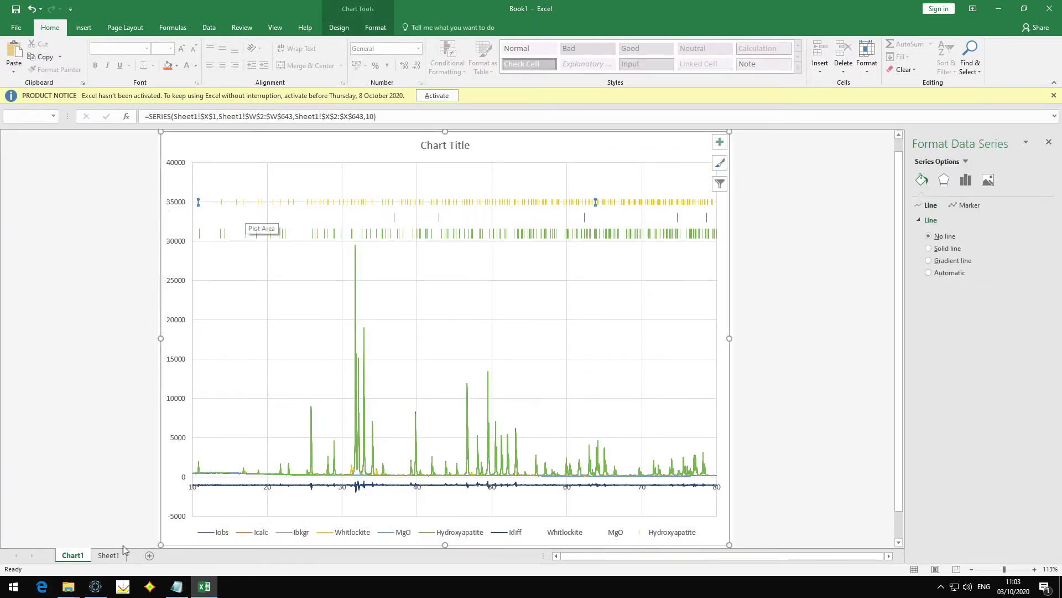
# Step: Copy the shortened second and third lines from Sheet1 and paste them as markers of Chart1's MgO and Whitlockite tick series respectively
pyautogui.click(108, 555)
pyautogui.hotkey('ctrl', 'pageup')
pyautogui.click(110, 555)
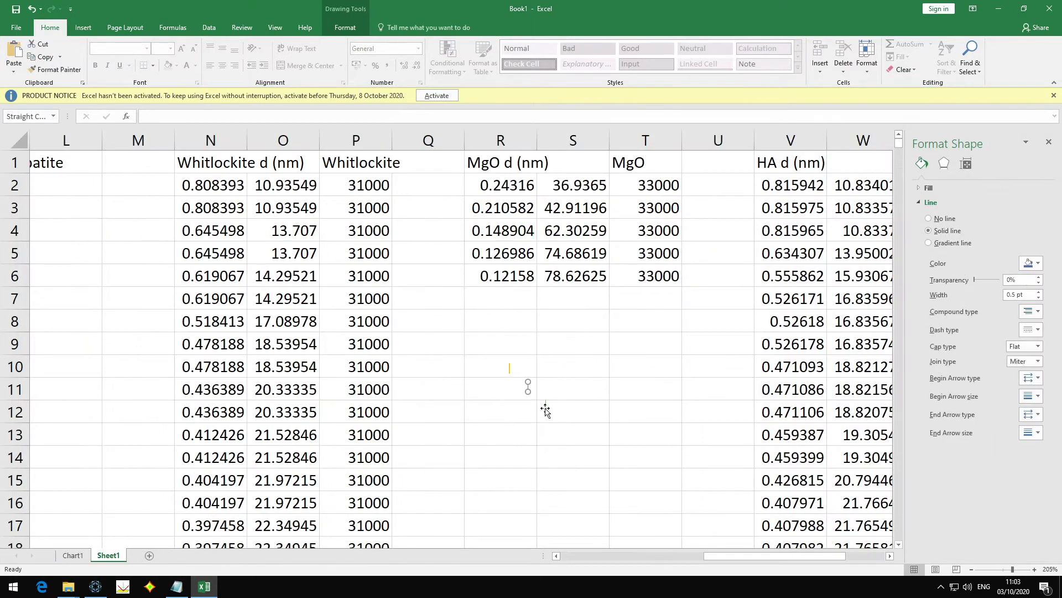
pyautogui.click(72, 555)
pyautogui.click(450, 233)
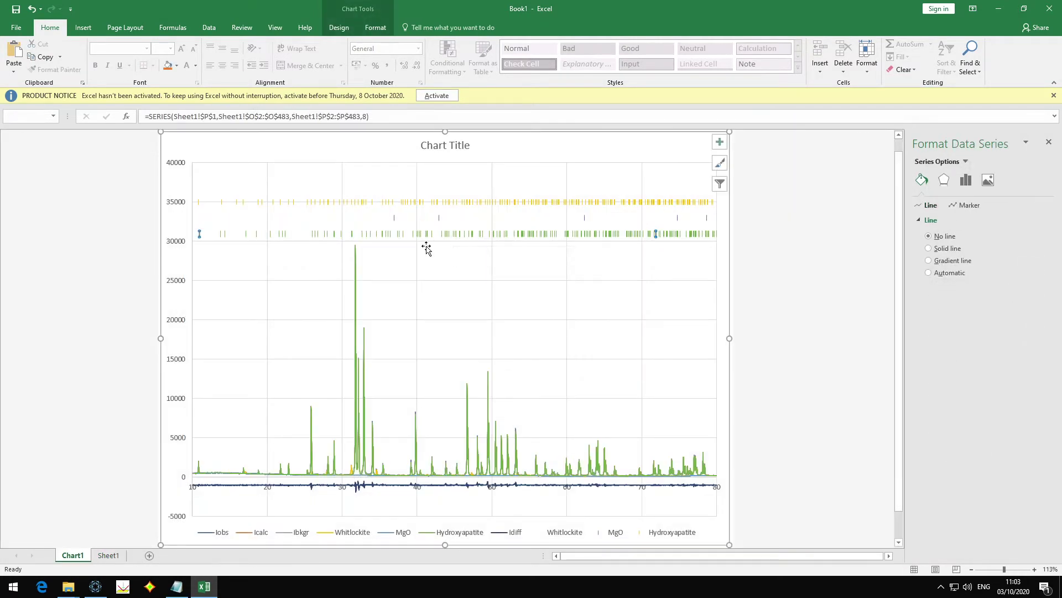
pyautogui.click(766, 226)
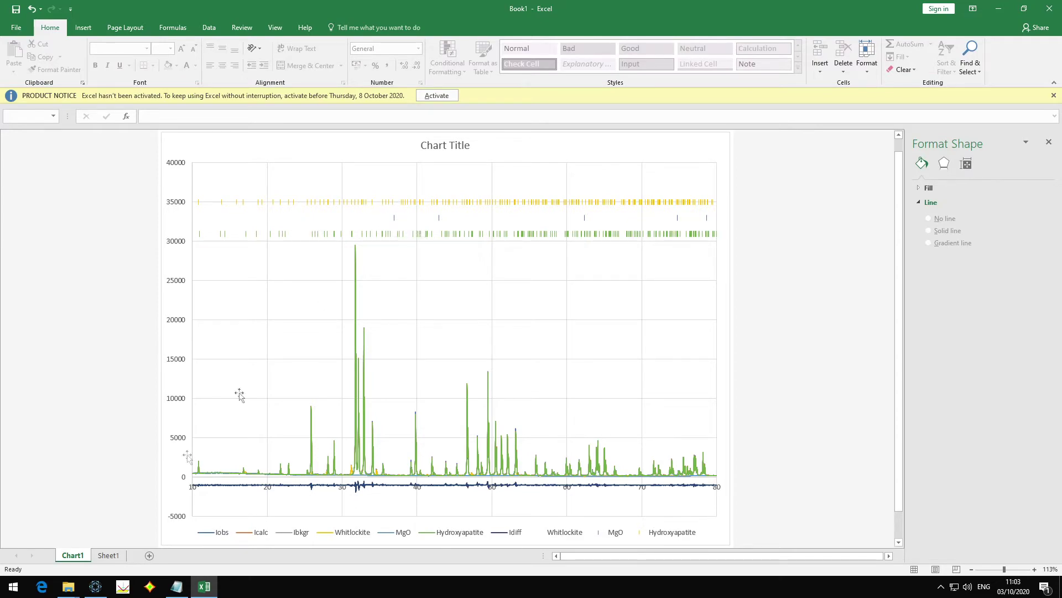
# Step: Set the tick heights on Sheet1 to 34000 for MgO and 33000 for Whitlockite, and return to Chart1
pyautogui.click(108, 555)
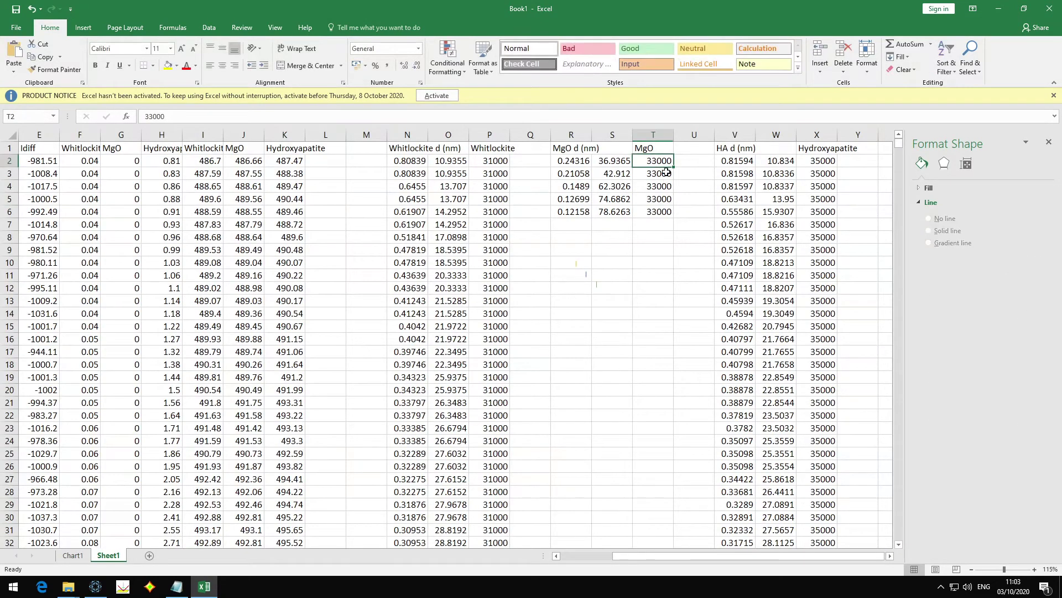
pyautogui.click(488, 173)
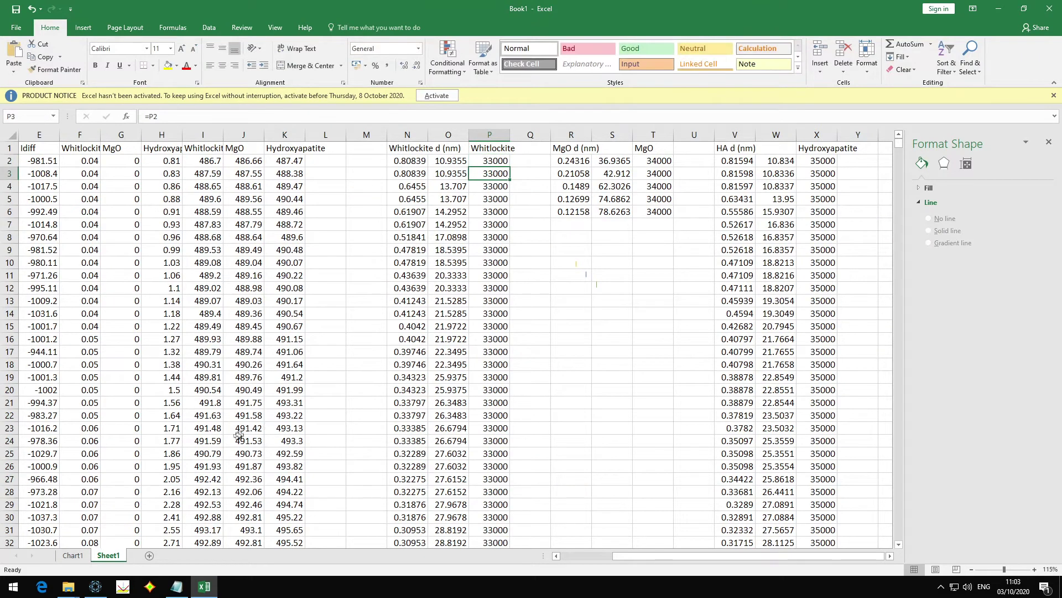
pyautogui.click(81, 555)
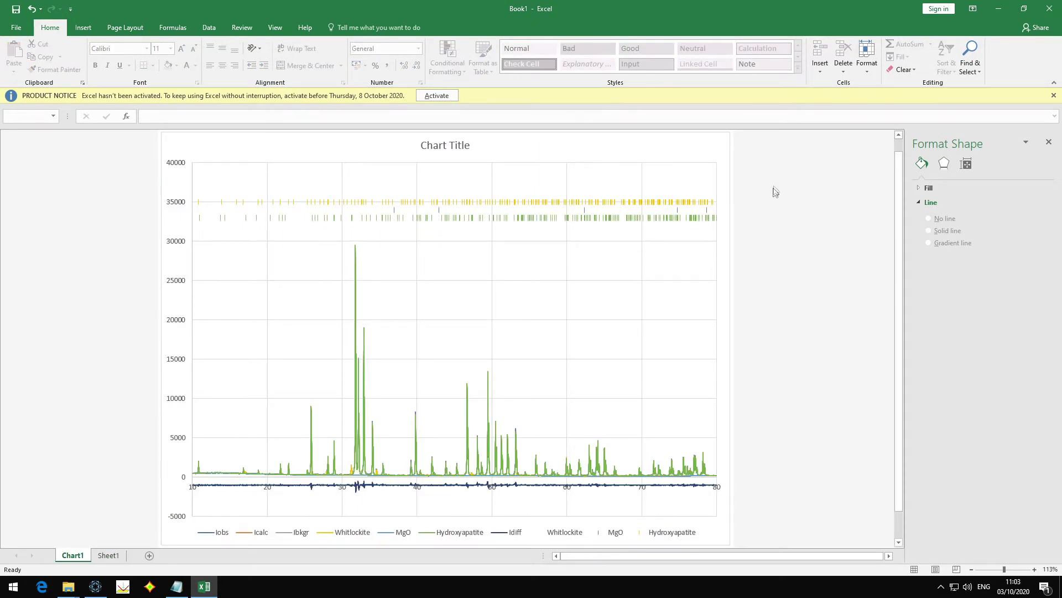
# Step: Delete the title and the legend from Chart1
pyautogui.click(459, 147)
pyautogui.press('Delete')
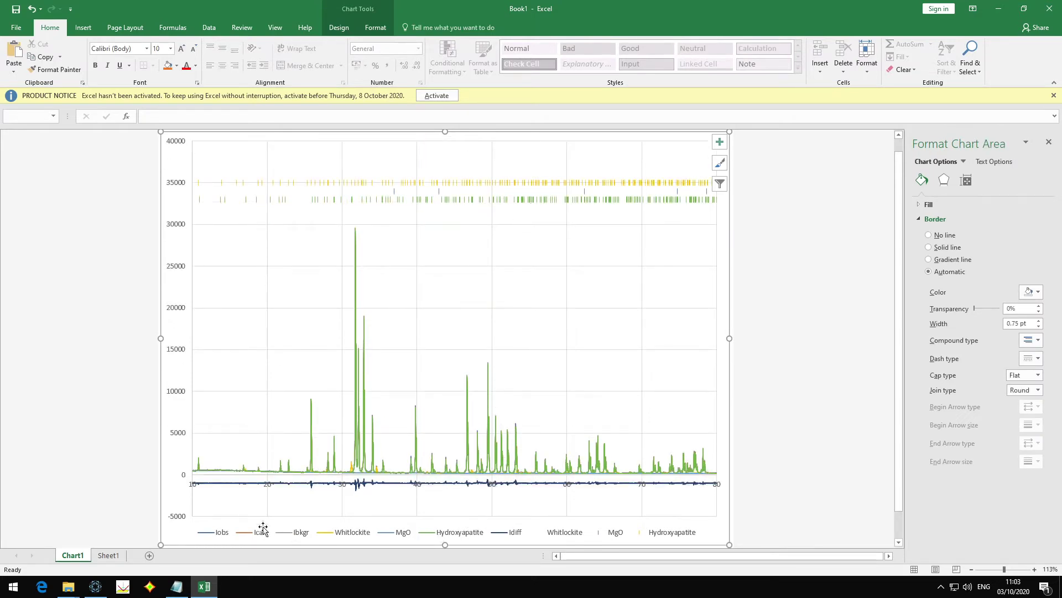
pyautogui.click(280, 534)
pyautogui.press('Delete')
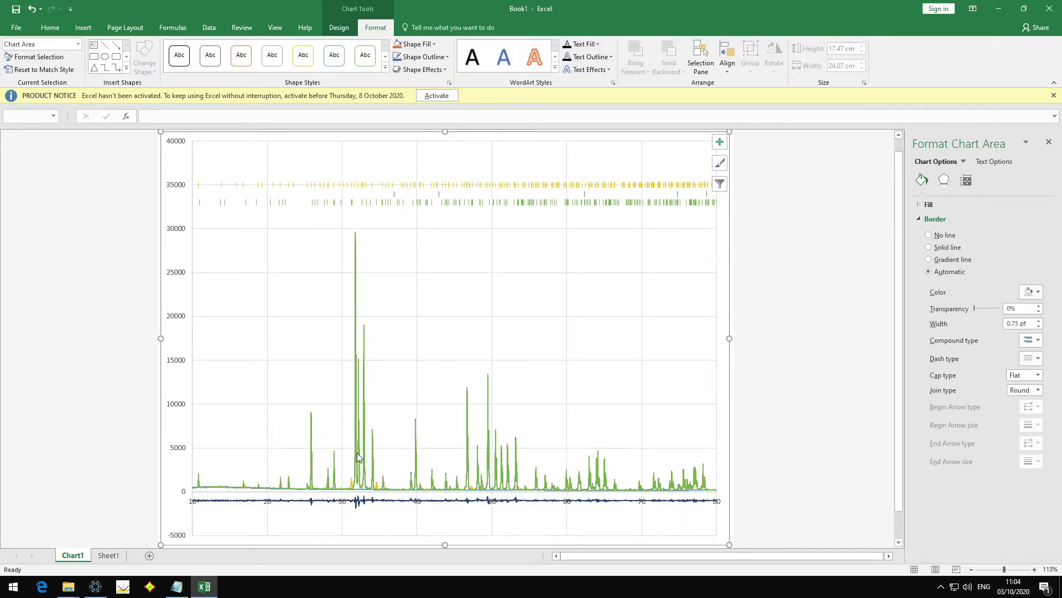
# Step: Thin the lines of the Iobs and Icalc series in Chart1
pyautogui.click(357, 454)
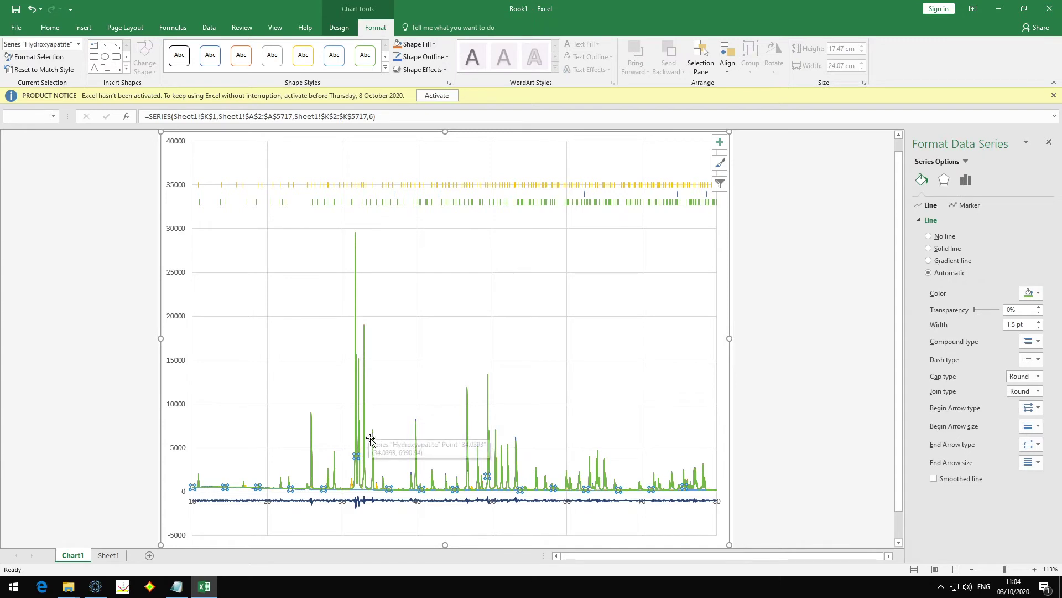
pyautogui.click(78, 46)
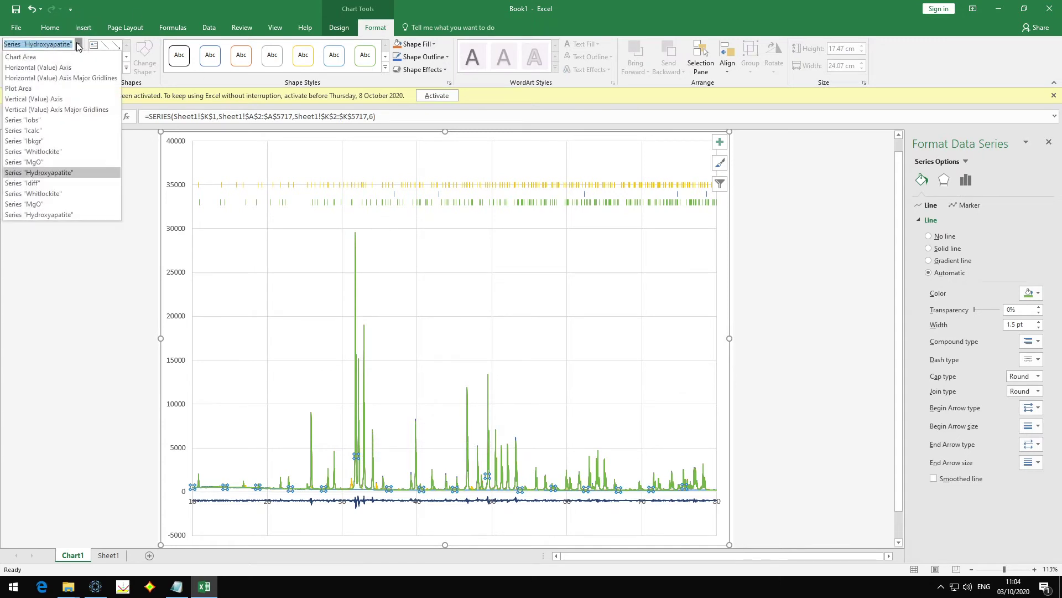
pyautogui.click(71, 122)
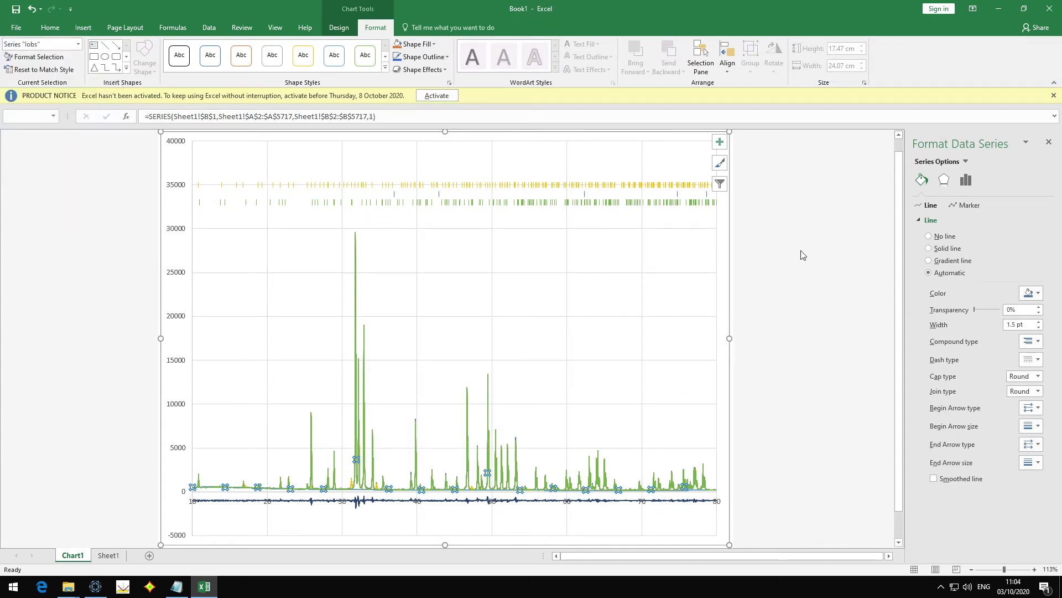
pyautogui.click(78, 44)
pyautogui.click(71, 133)
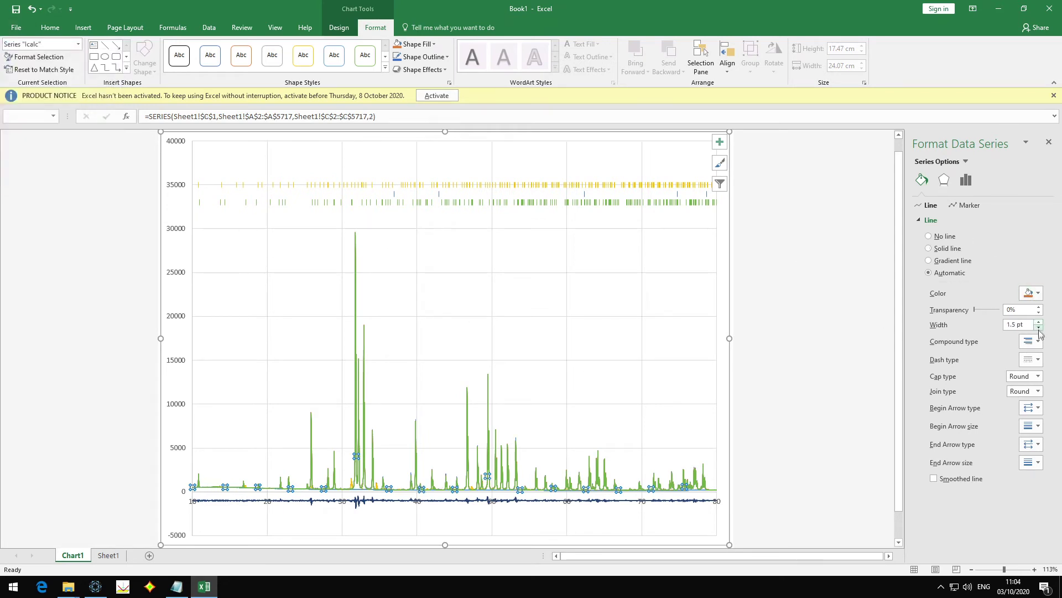
# Step: Recolour the Iobs series line black and the Icalc series line red
pyautogui.click(78, 43)
pyautogui.click(71, 123)
pyautogui.click(1031, 293)
pyautogui.click(977, 320)
pyautogui.click(78, 43)
pyautogui.click(70, 133)
pyautogui.click(1031, 293)
pyautogui.click(977, 374)
# Step: Recolour the Ibkgr series line blue and set its width to 0.75 pt
pyautogui.click(78, 44)
pyautogui.click(71, 144)
pyautogui.click(1031, 293)
pyautogui.click(1049, 345)
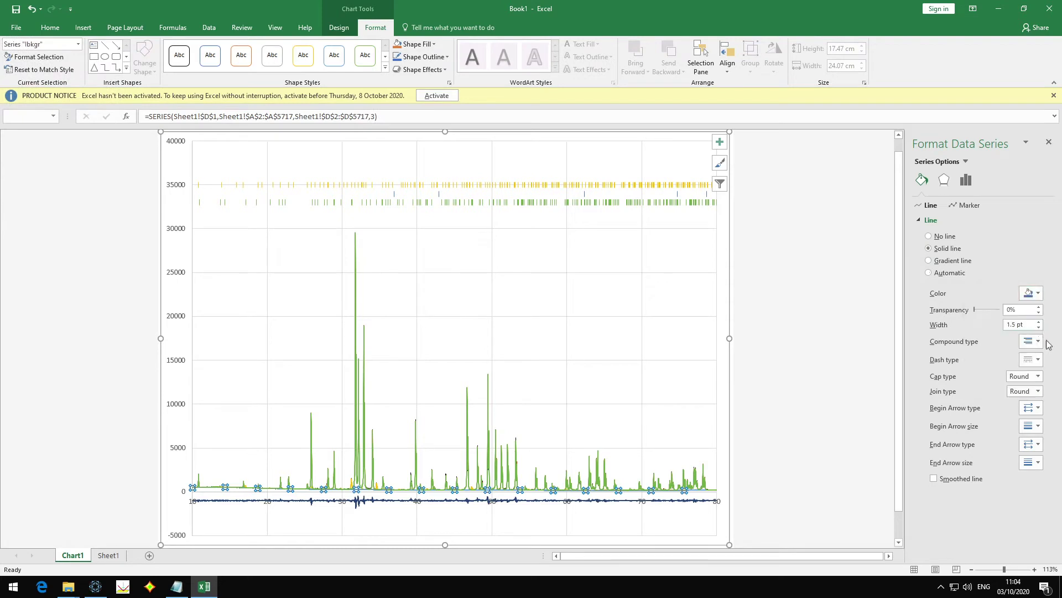
pyautogui.click(1040, 328)
# Step: Recolour the Idiff series line grey and set its width to 0.75 pt
pyautogui.click(78, 44)
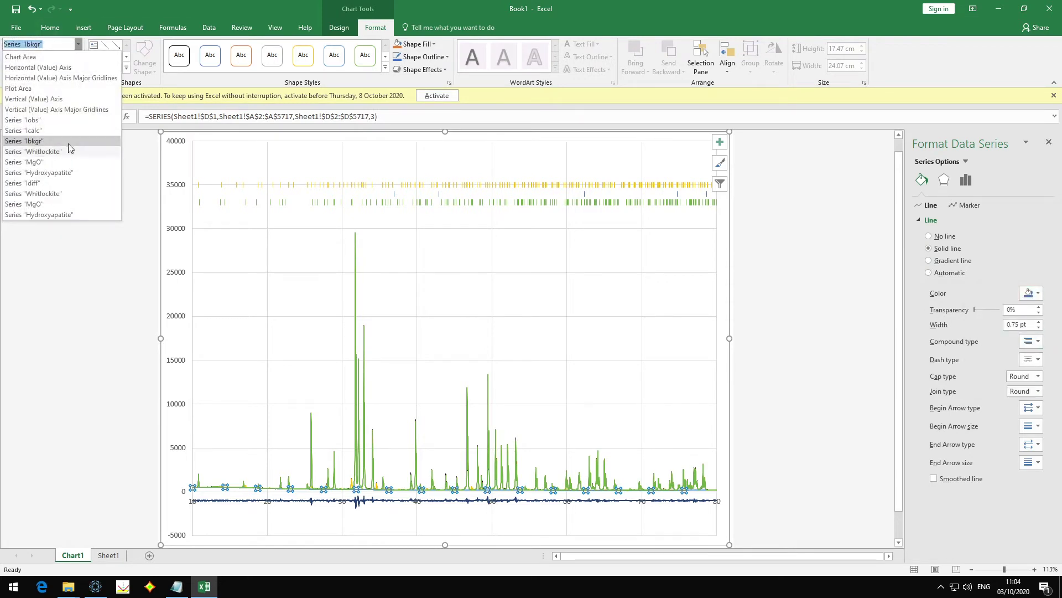
pyautogui.click(58, 184)
pyautogui.click(1031, 292)
pyautogui.click(971, 360)
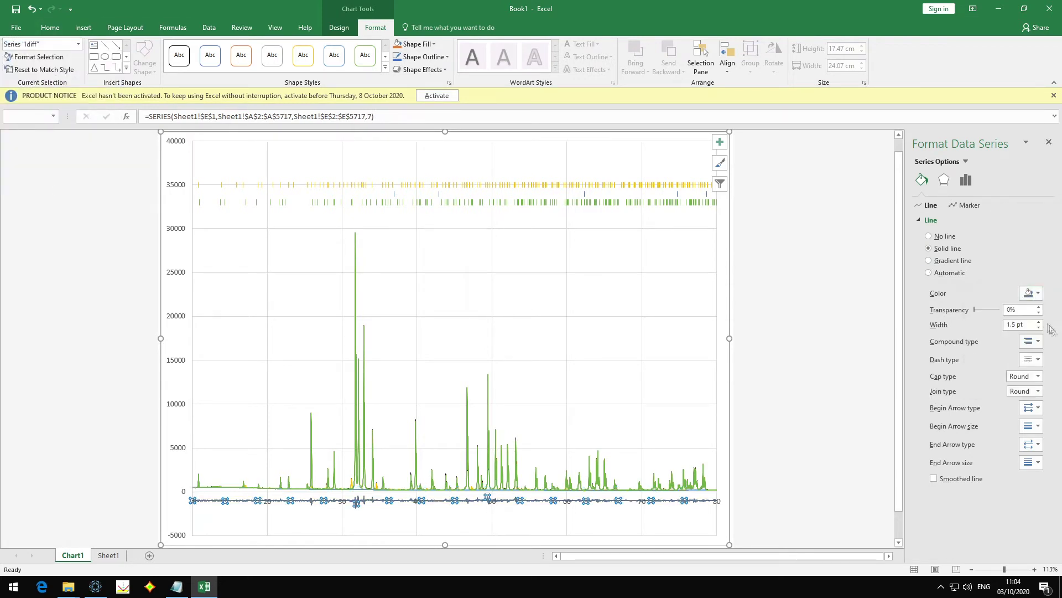
# Step: Set the line width of the Whitlockite, MgO and Hydroxyapatite pattern series to 0.75 pt each
pyautogui.click(78, 44)
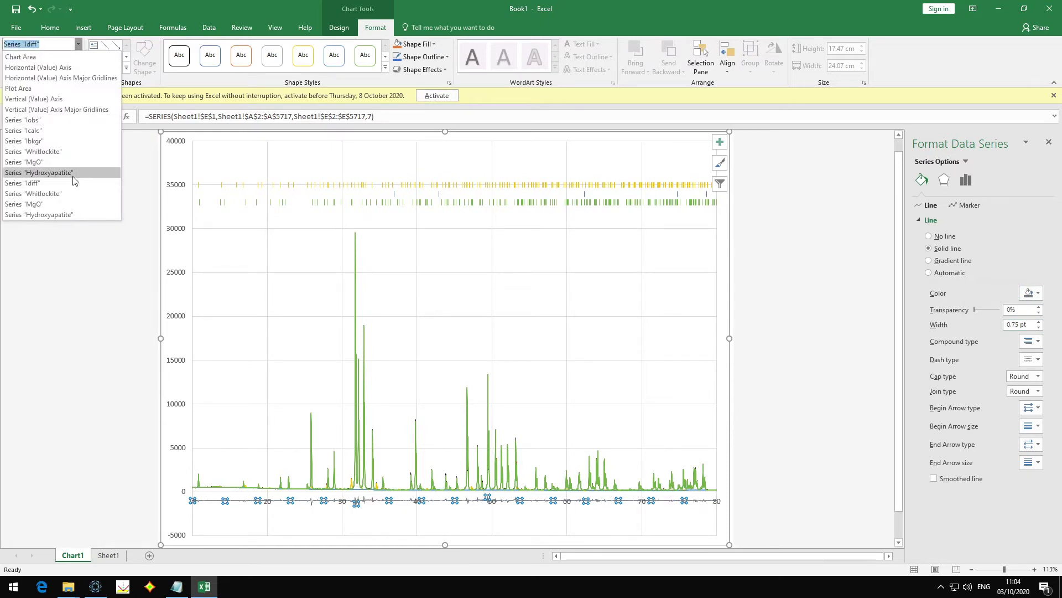
pyautogui.click(71, 151)
pyautogui.click(1038, 328)
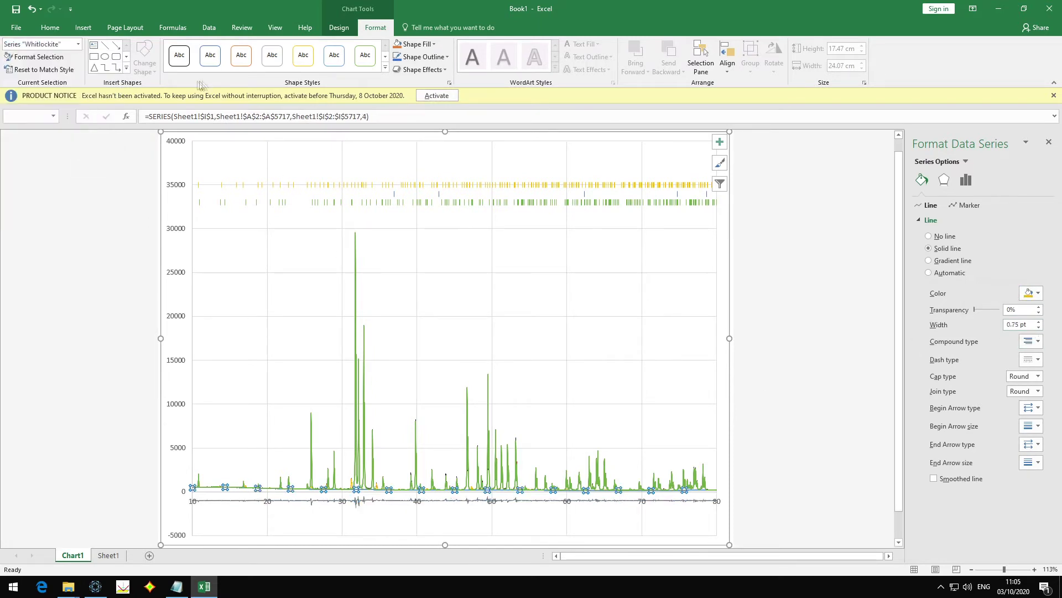
pyautogui.click(78, 47)
pyautogui.click(66, 162)
pyautogui.click(1038, 328)
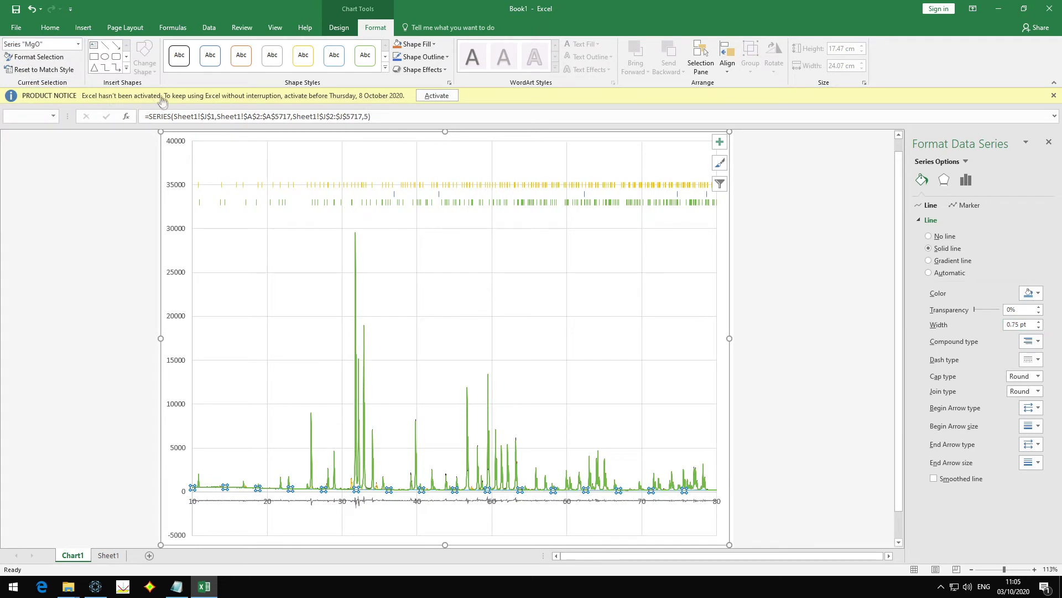
pyautogui.click(78, 44)
pyautogui.click(69, 176)
pyautogui.click(1039, 328)
pyautogui.click(732, 334)
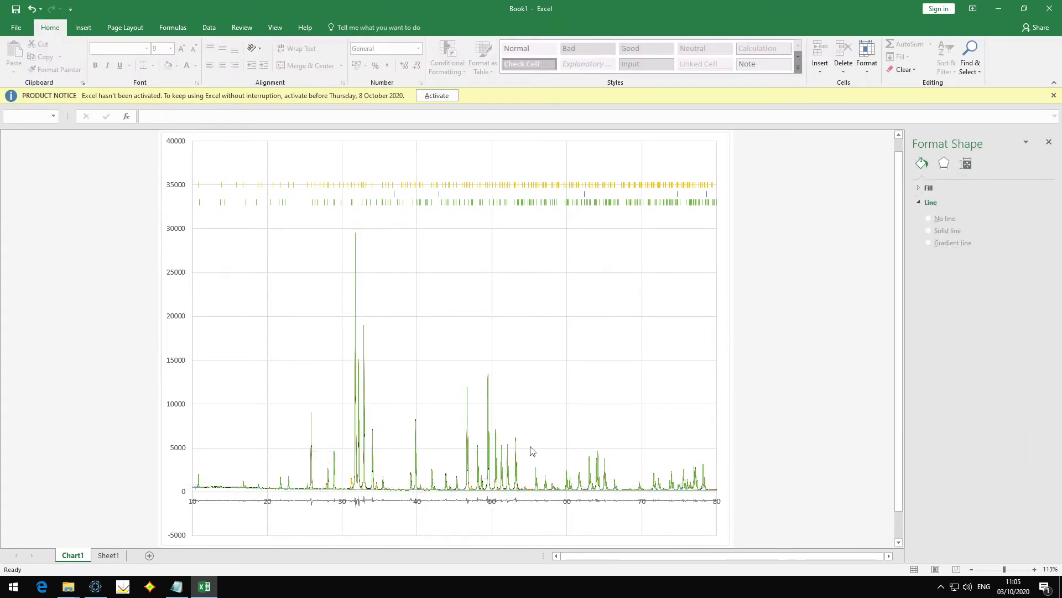
# Step: Delete the vertical and horizontal major gridlines from Chart1
pyautogui.click(567, 281)
pyautogui.press('Escape')
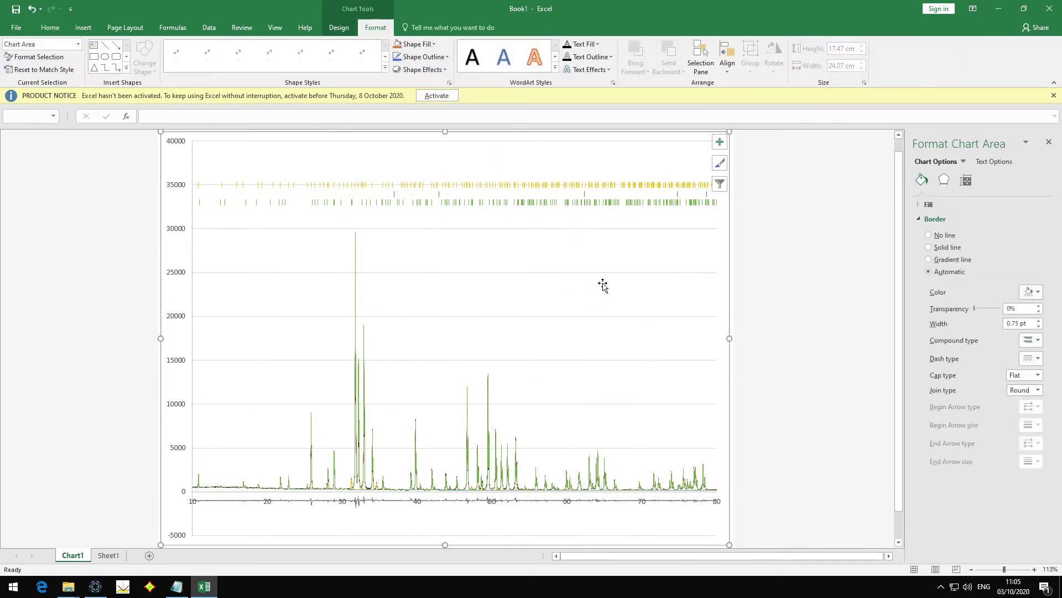
pyautogui.click(609, 280)
pyautogui.press('Delete')
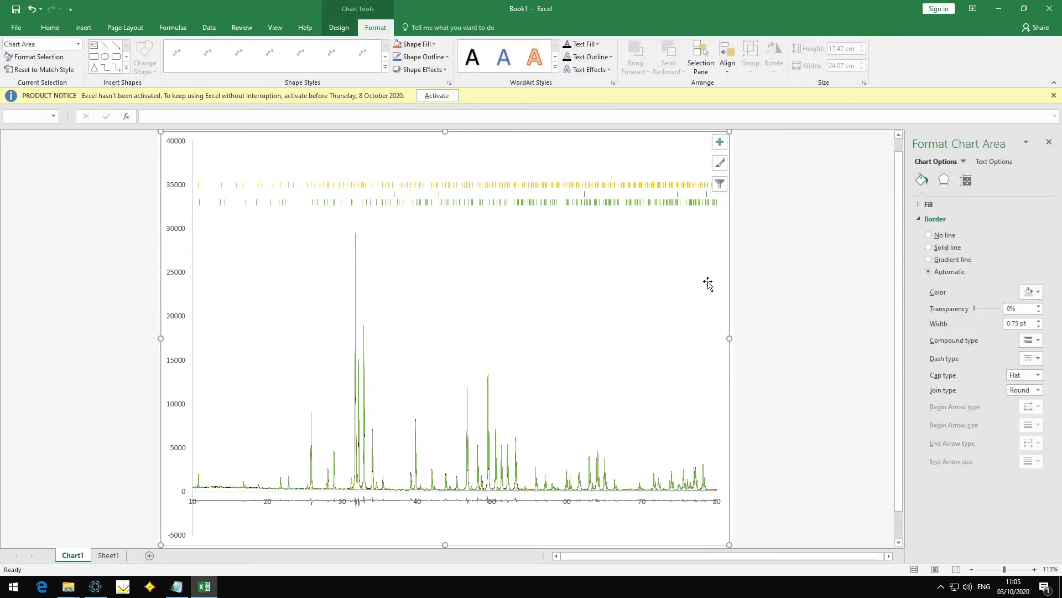
pyautogui.click(784, 237)
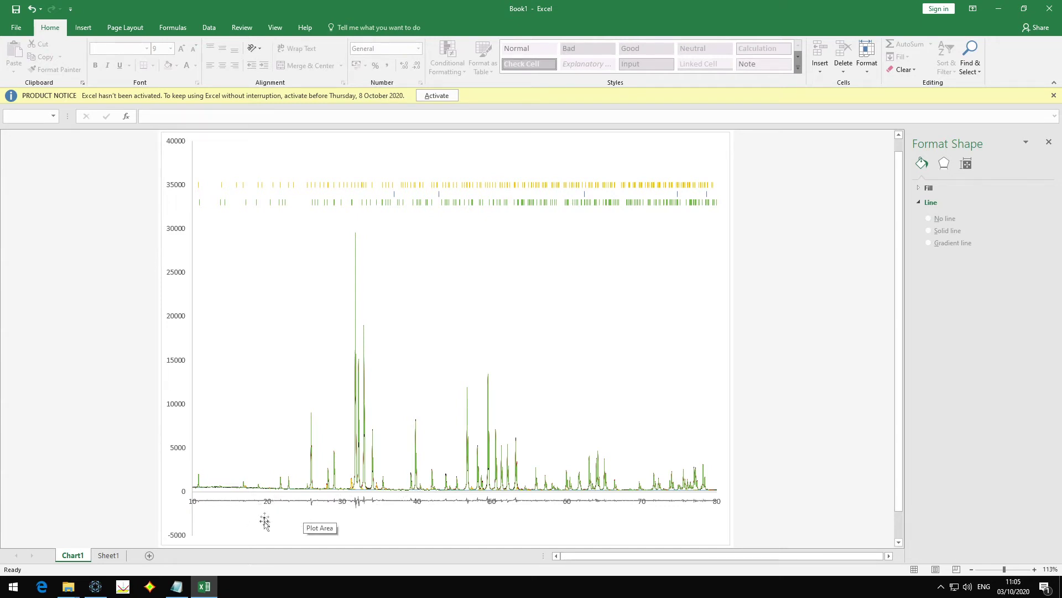
# Step: Make the horizontal axis cross the vertical axis at the axis value -5000
pyautogui.click(252, 497)
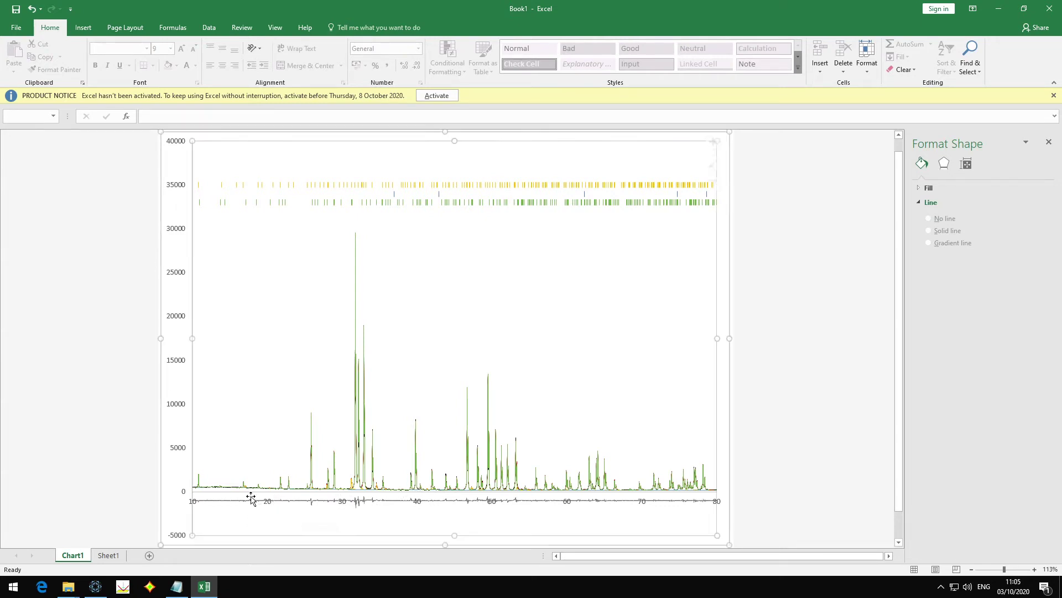
pyautogui.click(184, 500)
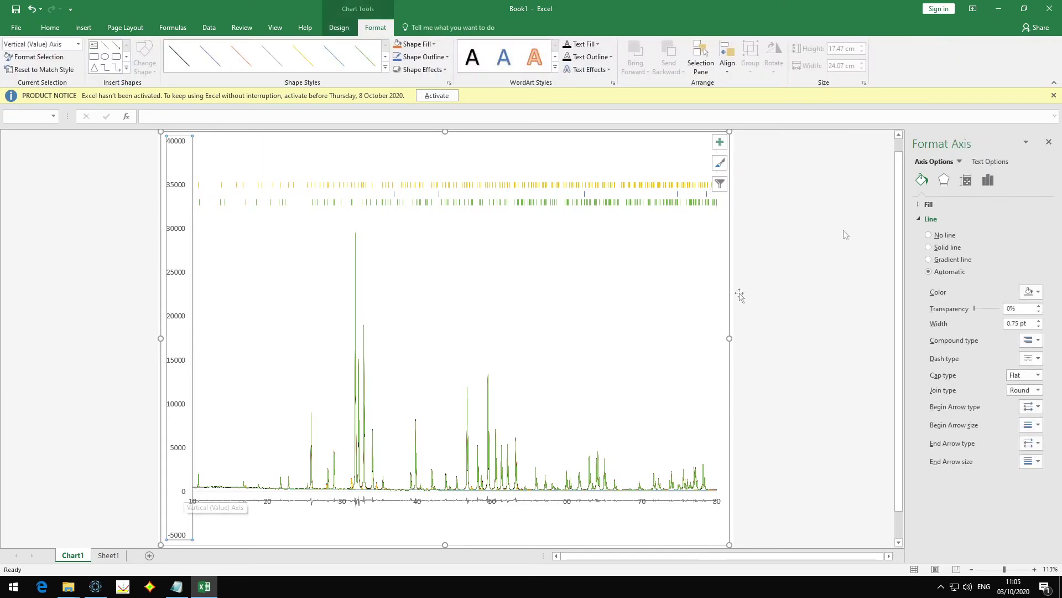
pyautogui.click(988, 180)
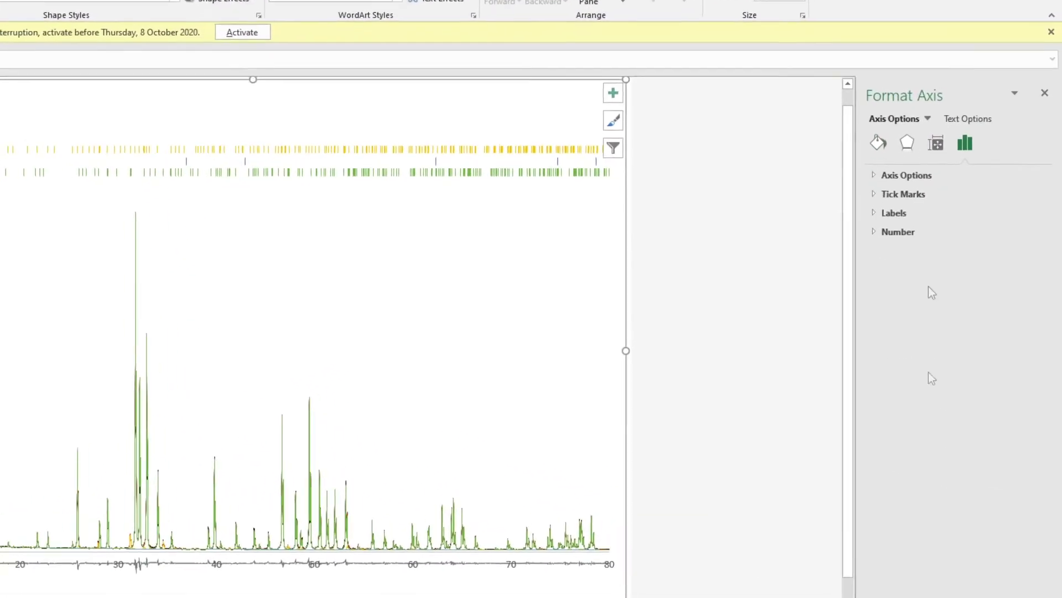
pyautogui.click(905, 175)
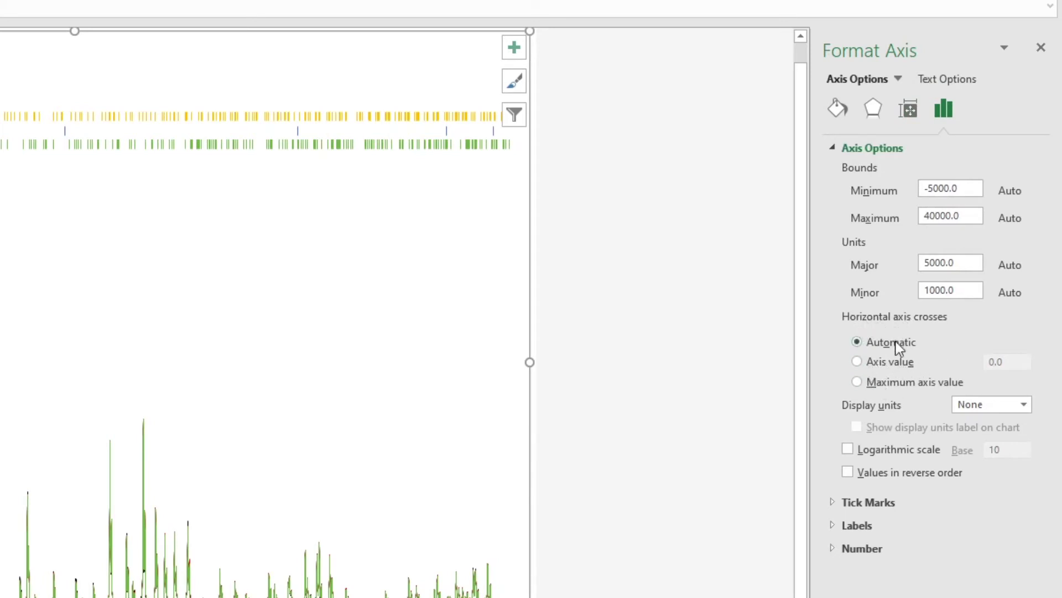
pyautogui.click(893, 361)
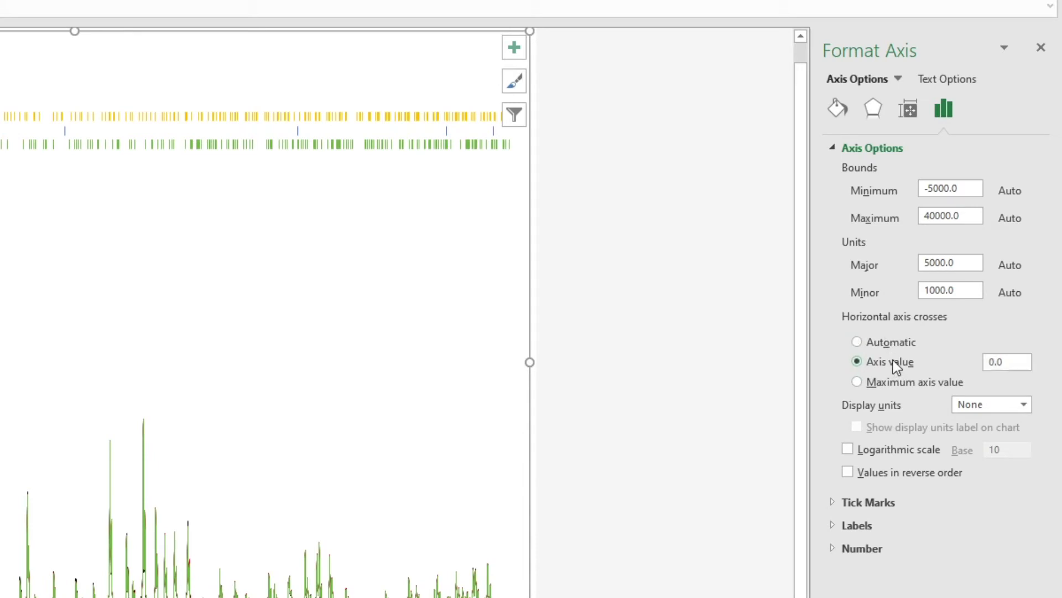
pyautogui.click(999, 361)
pyautogui.write('-5000')
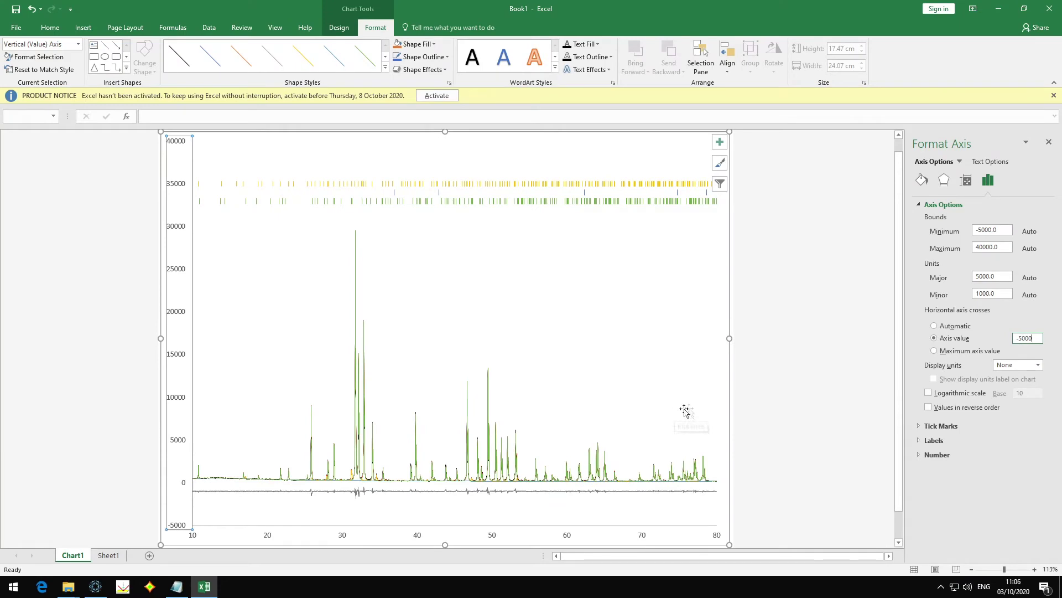
pyautogui.click(798, 388)
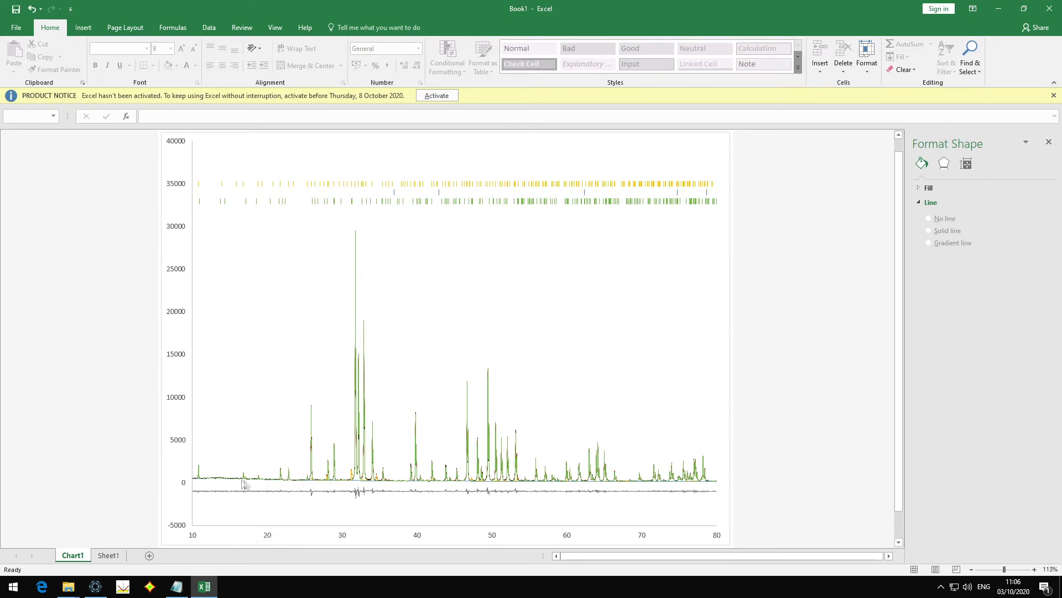
# Step: Switch to Profex, examine the ex1-file01.dia plot between about 14 and 28° 2θ, and restore the full view
pyautogui.click(95, 586)
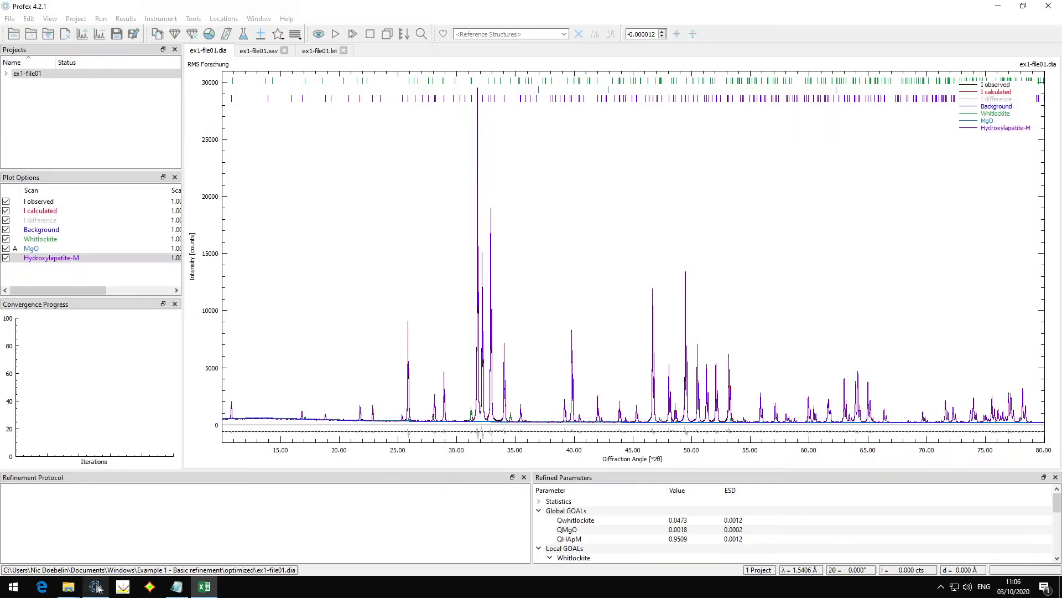
pyautogui.moveTo(269, 388); pyautogui.dragTo(434, 472)
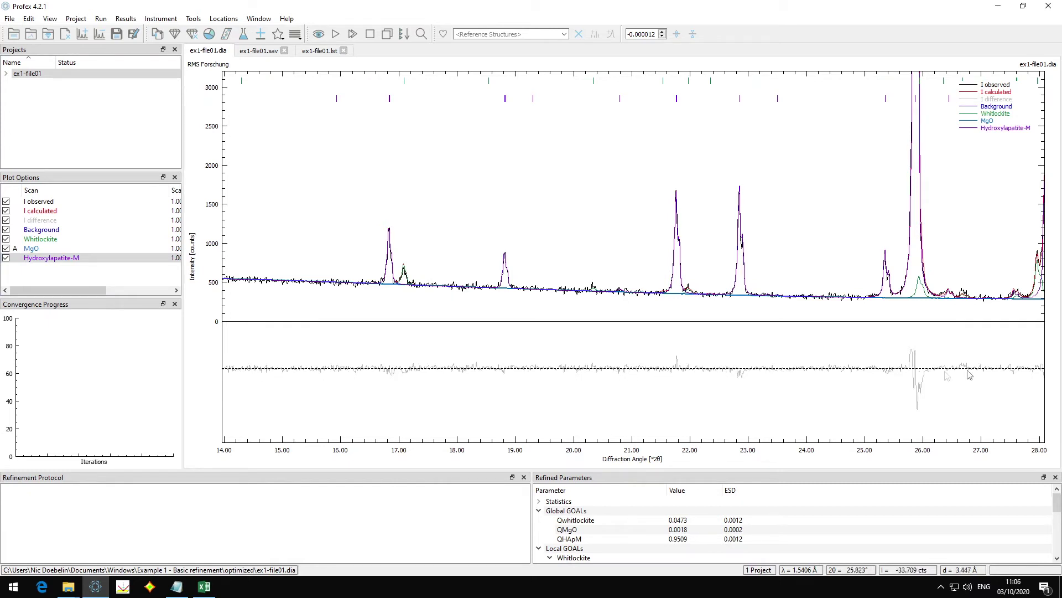
pyautogui.rightClick(622, 350)
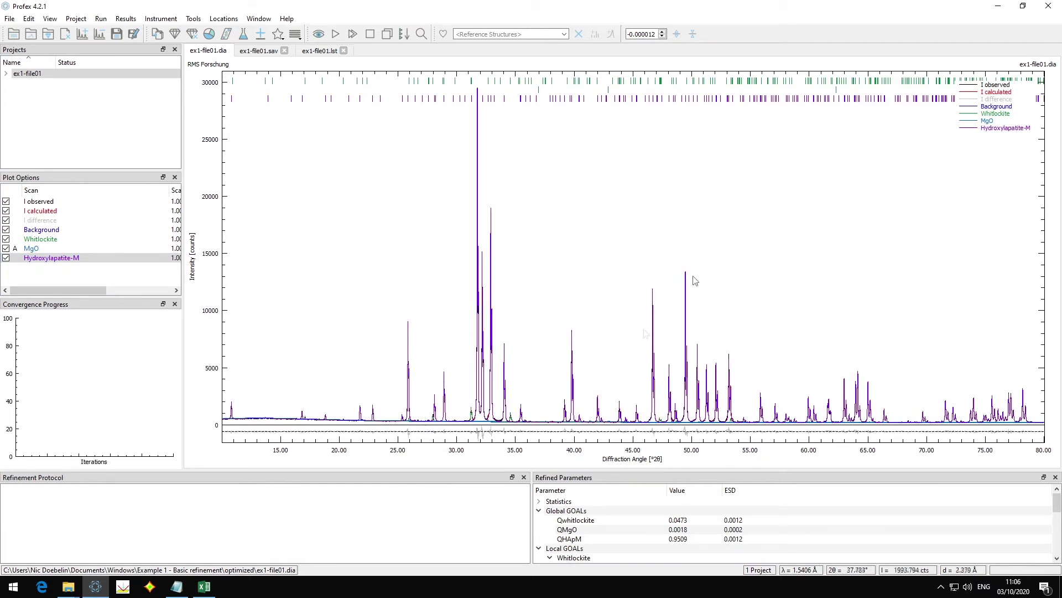
# Step: Switch back to Excel and show the line shapes and empty cells below the MgO data on Sheet1
pyautogui.click(203, 586)
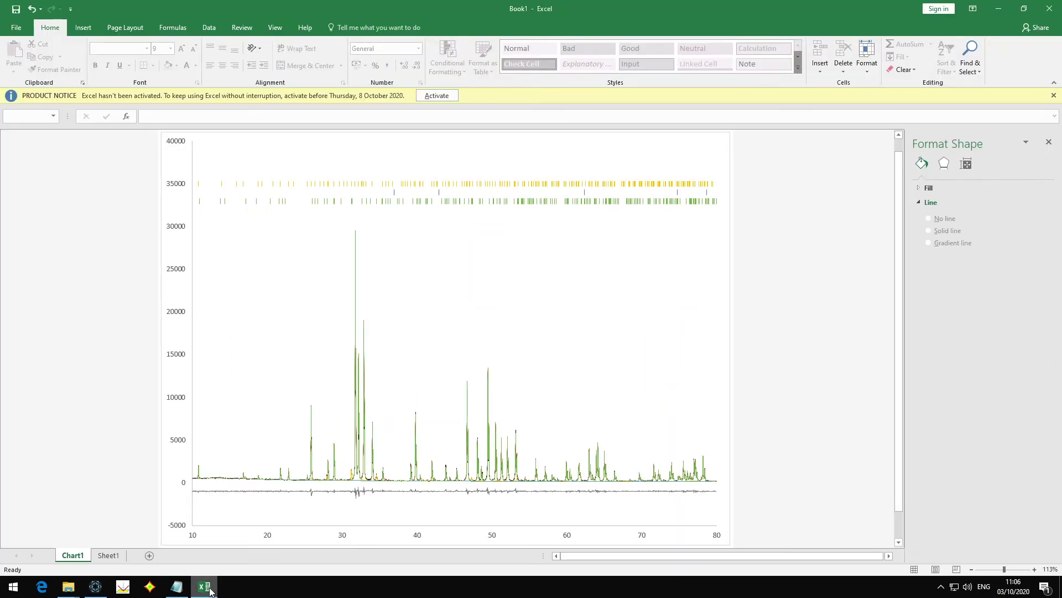
pyautogui.click(106, 556)
pyautogui.click(570, 351)
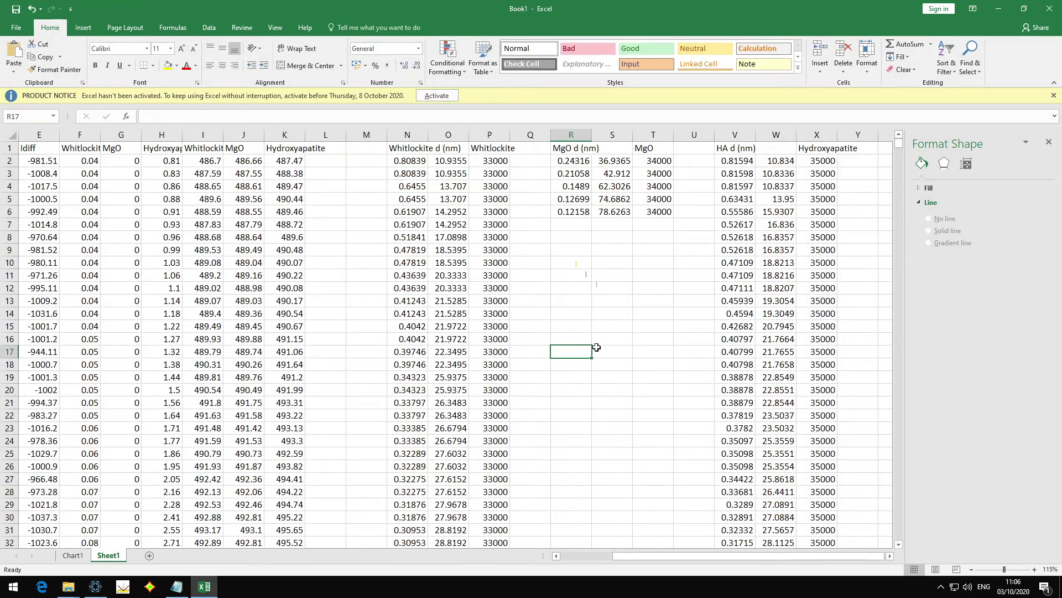
pyautogui.click(571, 341)
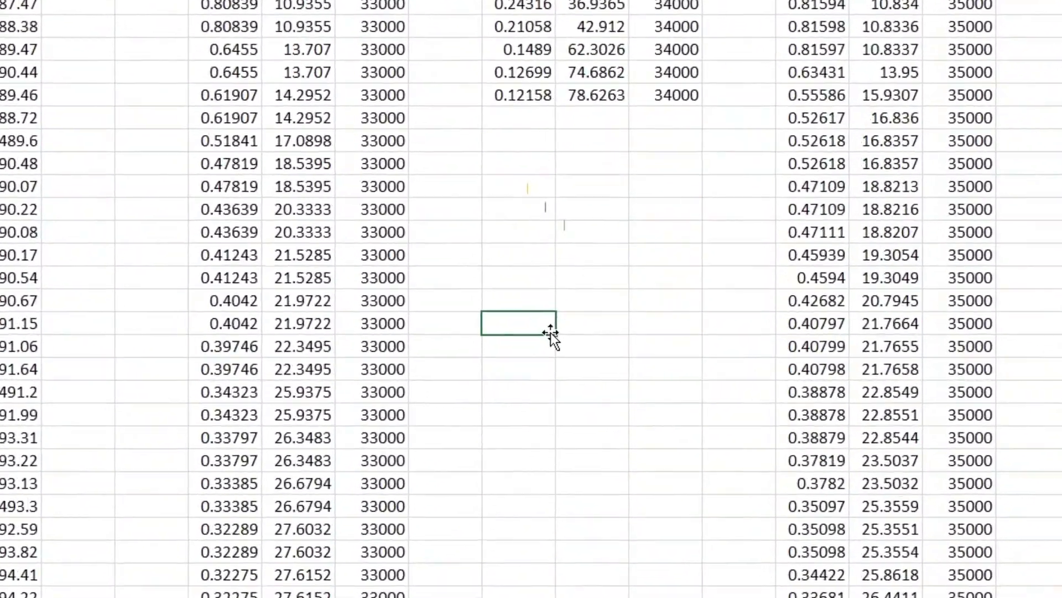
# Step: Enter the X values 10 and 80 in R16:R17 and the Y value 0 beside each in S16:S17
pyautogui.write('10')
pyautogui.press('Return')
pyautogui.write('80')
pyautogui.press('Return')
pyautogui.press('Right')
pyautogui.press('Up')
pyautogui.press('Up')
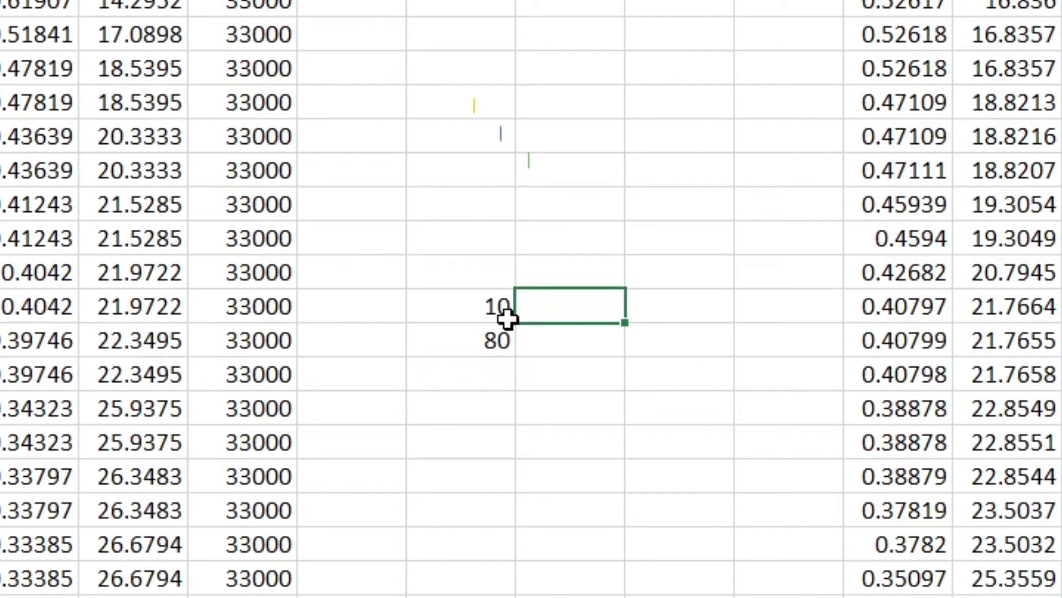
pyautogui.write('0')
pyautogui.press('Return')
pyautogui.write('0')
pyautogui.press('Return')
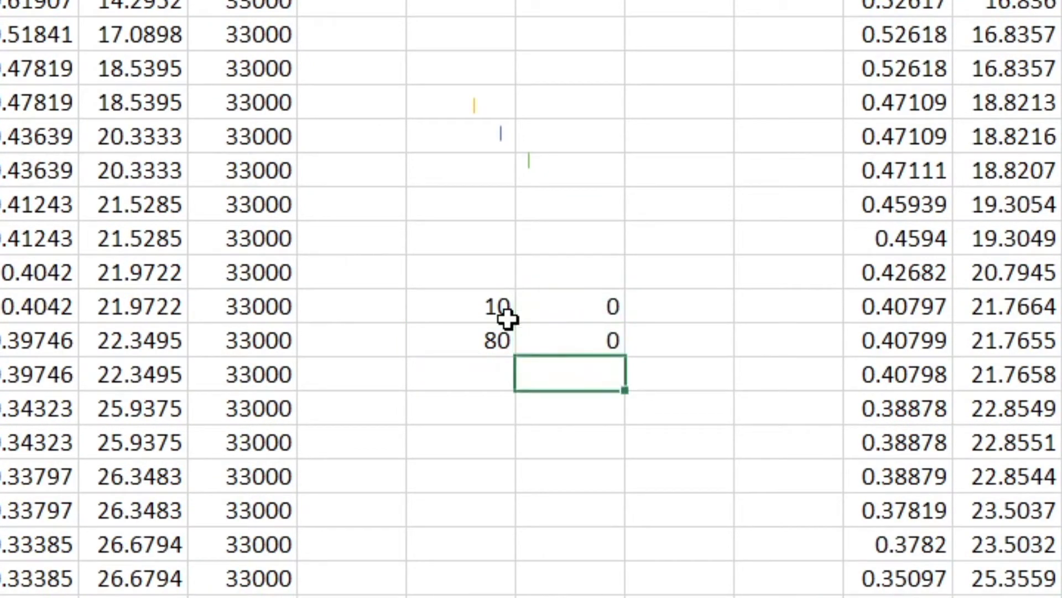
# Step: Check the offset in the Idiff formula in E2 and enter -1000 in both T16 and T17
pyautogui.press('Right')
pyautogui.press('Up')
pyautogui.press('Up')
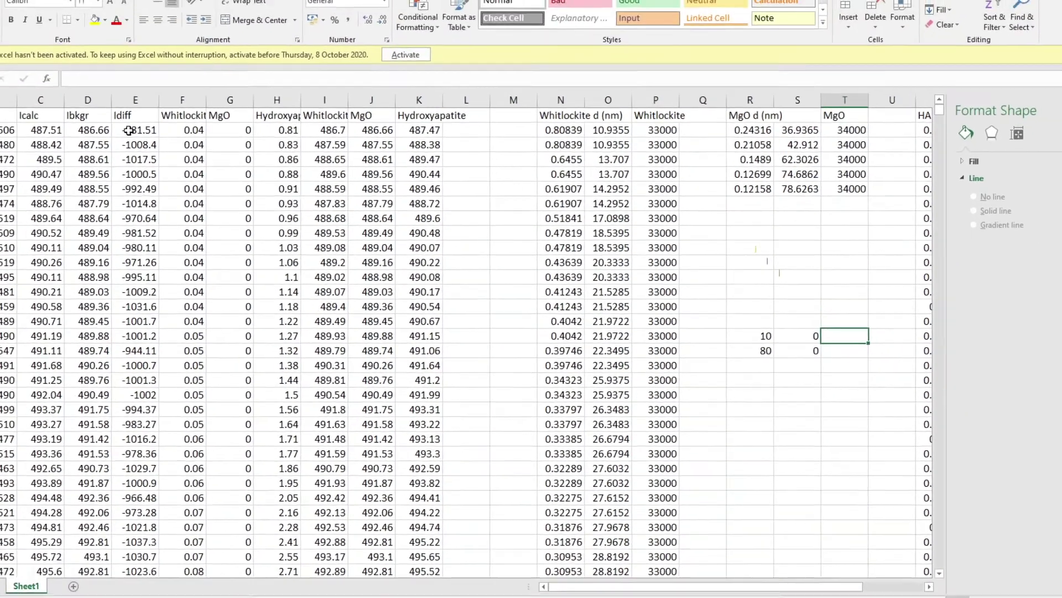
pyautogui.click(63, 96)
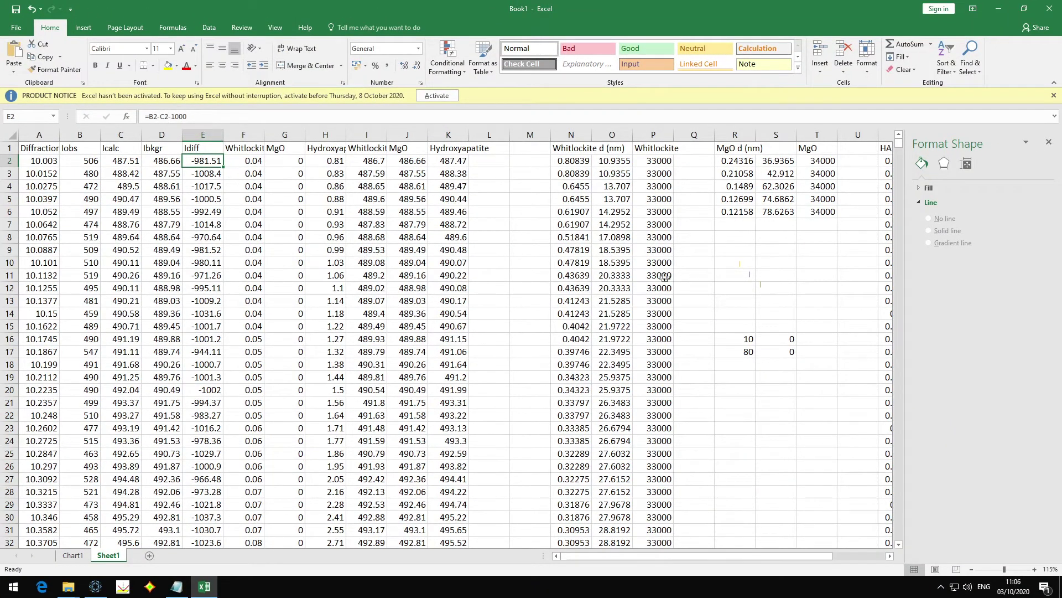
pyautogui.click(825, 339)
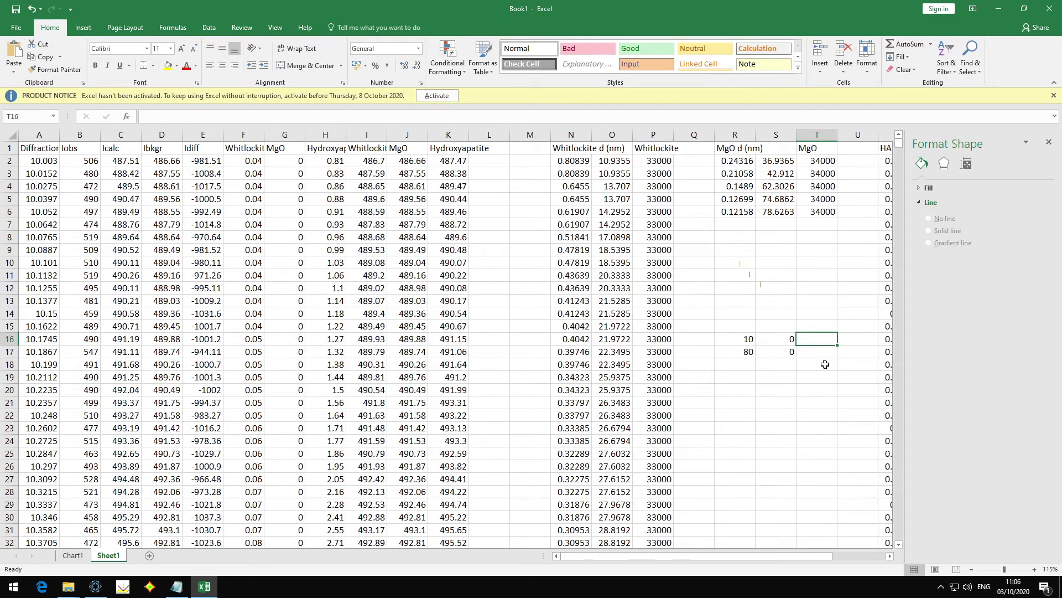
pyautogui.write('-1000')
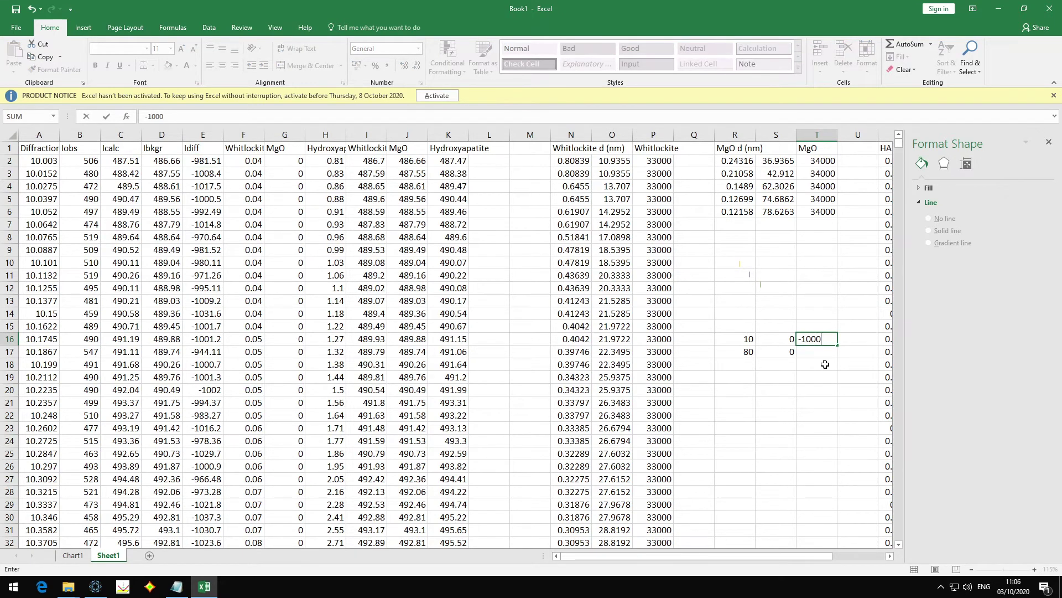
pyautogui.press('Return')
pyautogui.write('-1000')
pyautogui.press('Return')
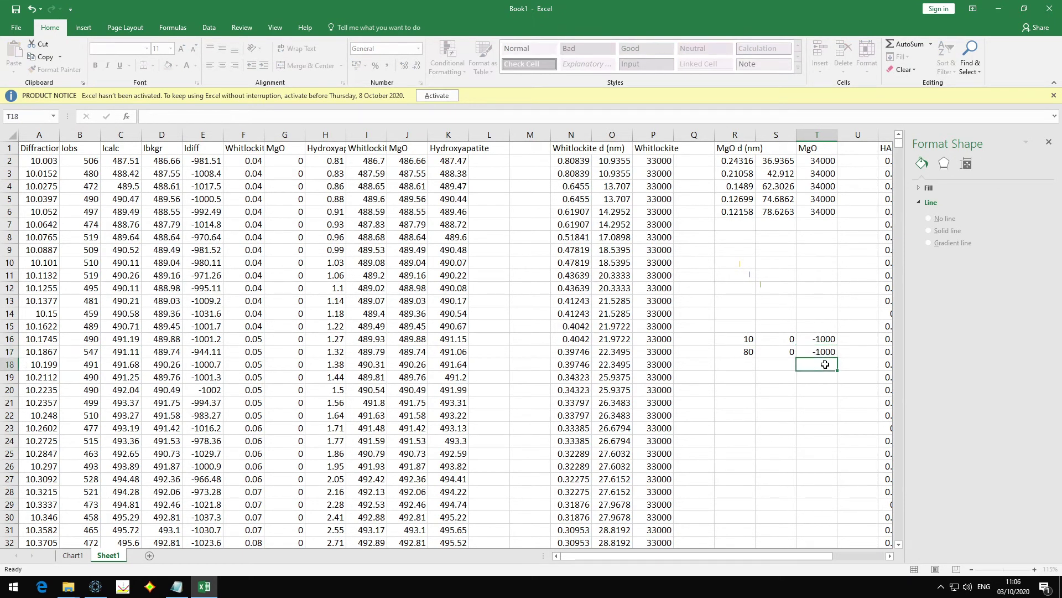
# Step: Add a series to Chart1 with X values Sheet1 R16:R17 and Y values S16:S17
pyautogui.click(72, 555)
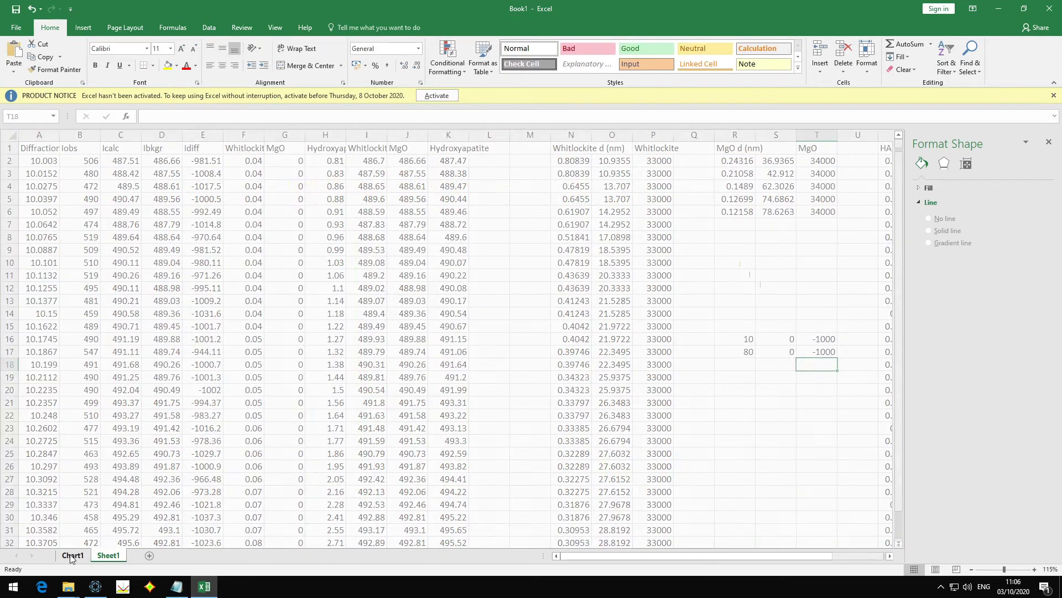
pyautogui.rightClick(486, 308)
pyautogui.click(533, 370)
pyautogui.click(383, 297)
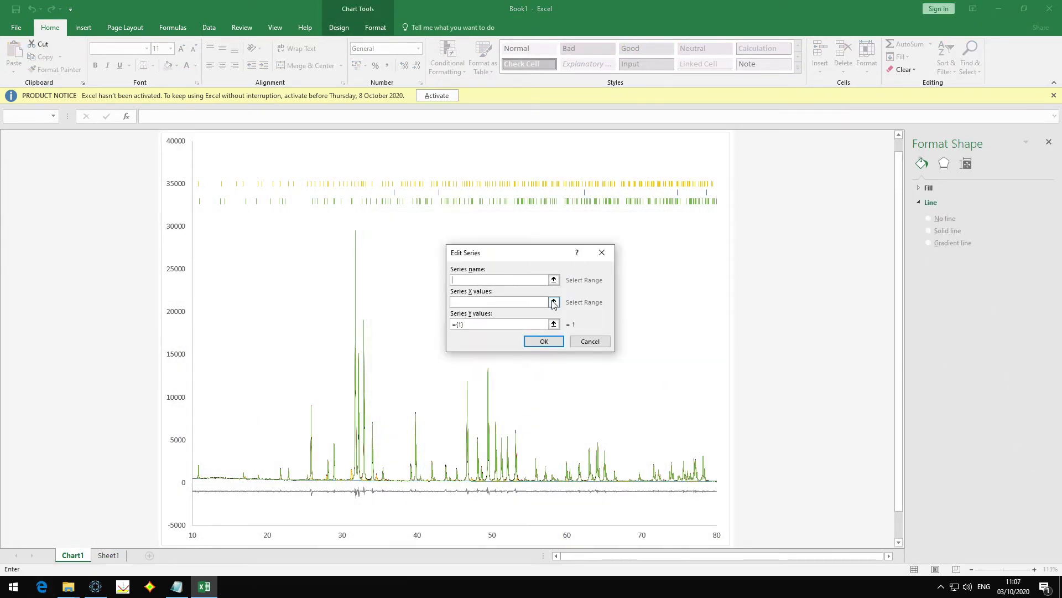
pyautogui.click(554, 302)
pyautogui.moveTo(735, 339); pyautogui.dragTo(735, 351)
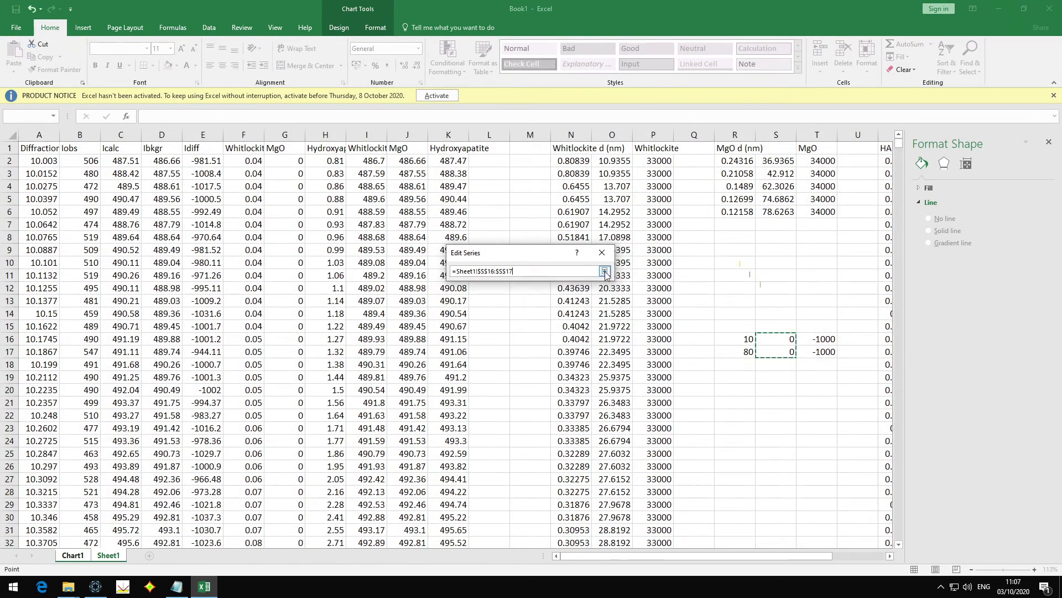
pyautogui.click(604, 271)
pyautogui.click(547, 340)
# Step: Add another series to Chart1 with X values Sheet1 R16:R17 and Y values T16:T17, and accept the data source
pyautogui.click(388, 297)
pyautogui.click(553, 302)
pyautogui.moveTo(734, 338); pyautogui.dragTo(735, 351)
pyautogui.click(605, 270)
pyautogui.click(554, 327)
pyautogui.moveTo(817, 338); pyautogui.dragTo(817, 351)
pyautogui.click(605, 270)
pyautogui.click(547, 340)
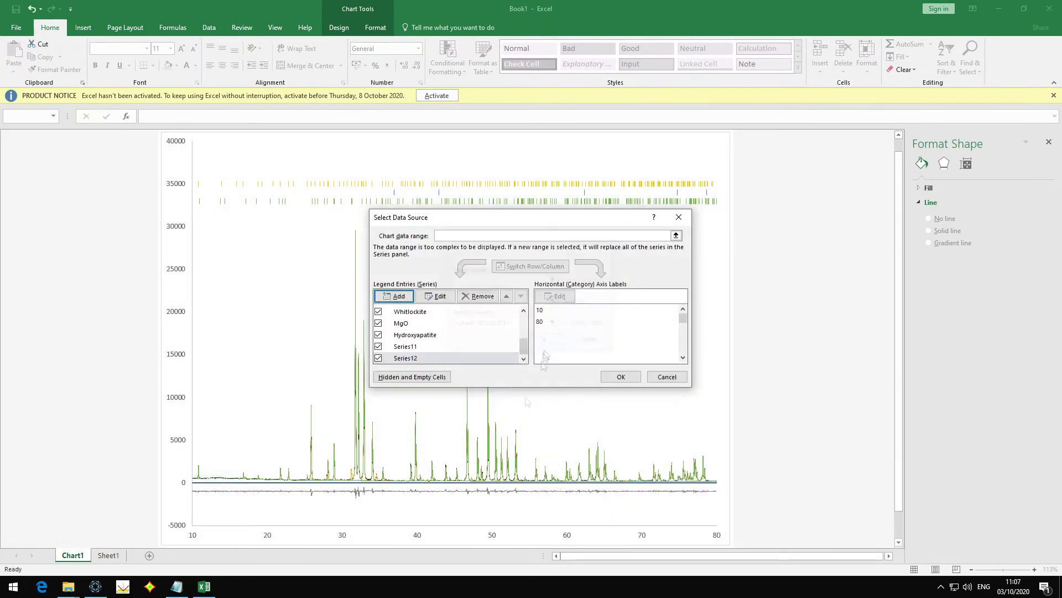
pyautogui.click(620, 376)
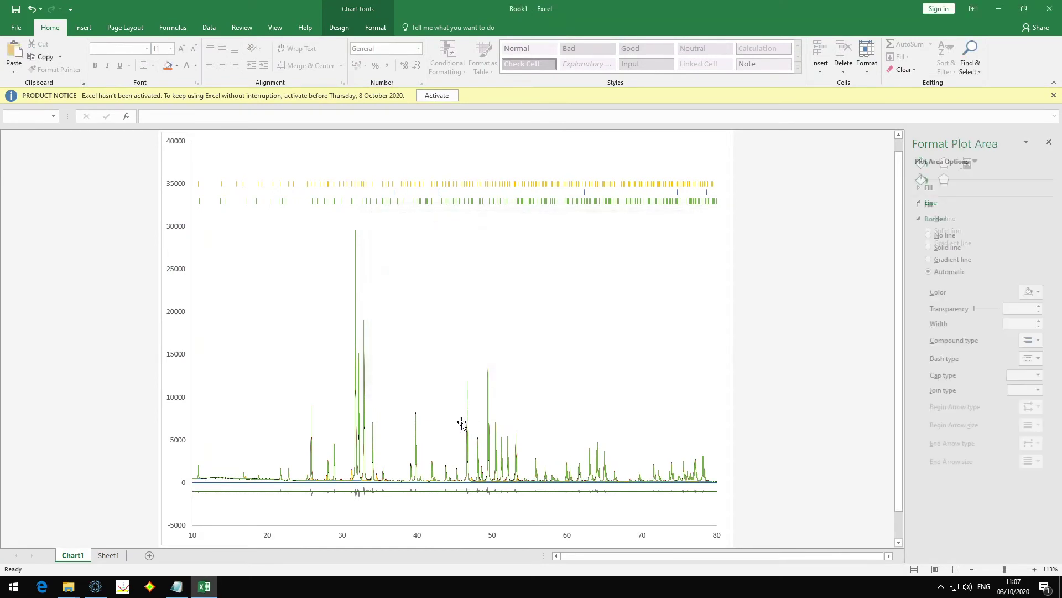
# Step: Format the horizontal line series at 0 as a solid black line 0.75 pt wide
pyautogui.click(214, 484)
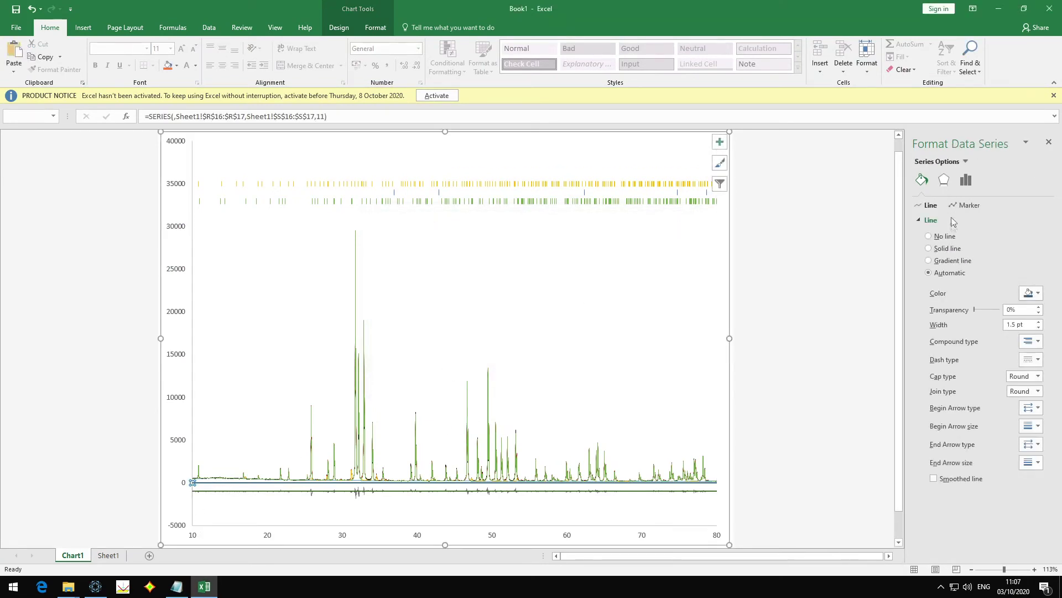
pyautogui.click(1033, 293)
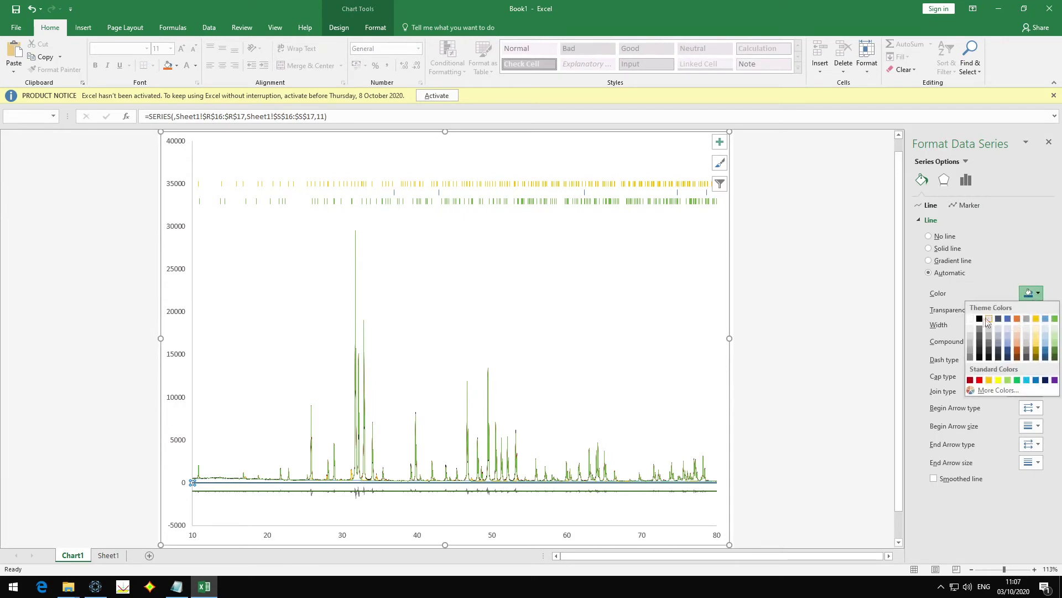
pyautogui.click(979, 319)
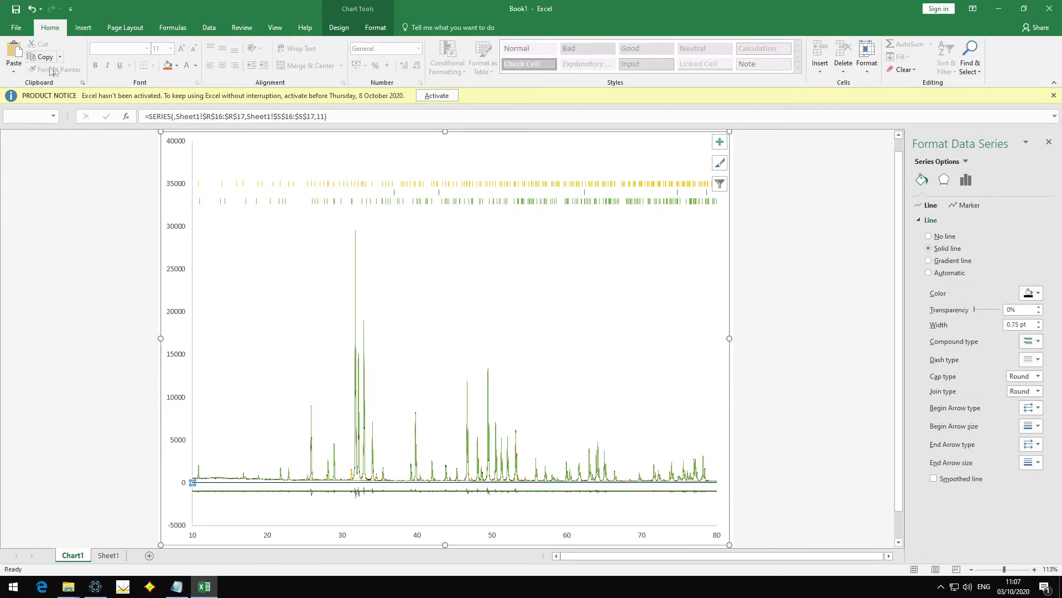
# Step: Format Series 12, the line at -1000, as a black dashed line 0.75 pt wide
pyautogui.click(378, 29)
pyautogui.click(78, 43)
pyautogui.click(34, 215)
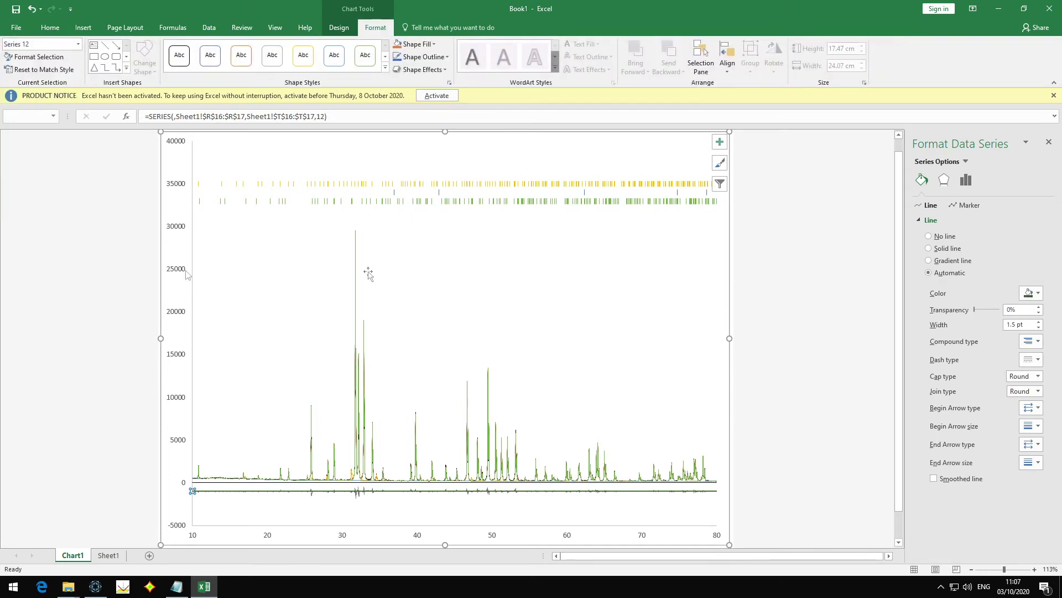
pyautogui.click(1033, 293)
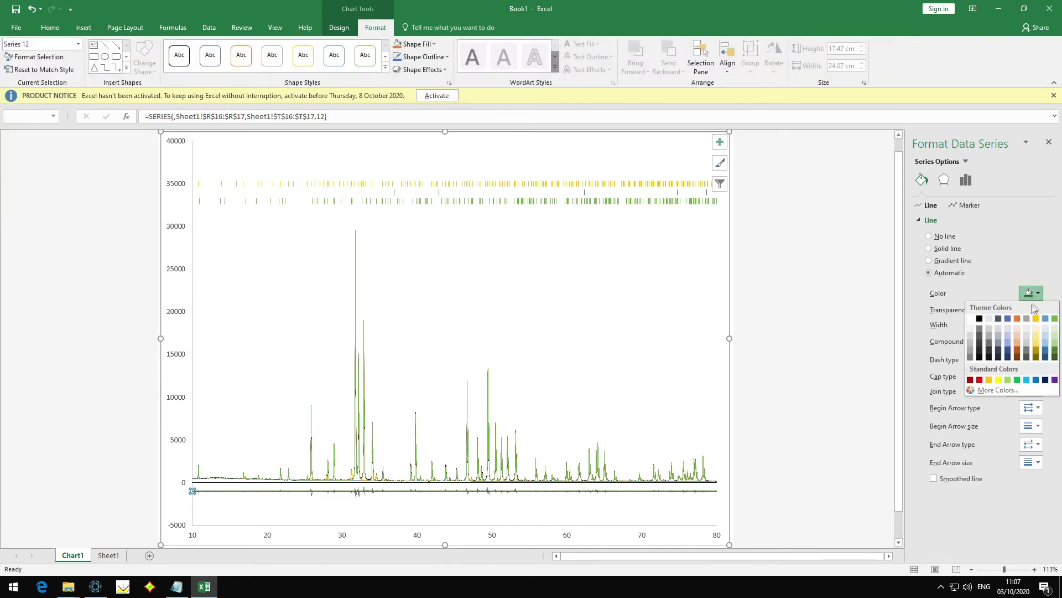
pyautogui.click(988, 315)
pyautogui.click(1033, 359)
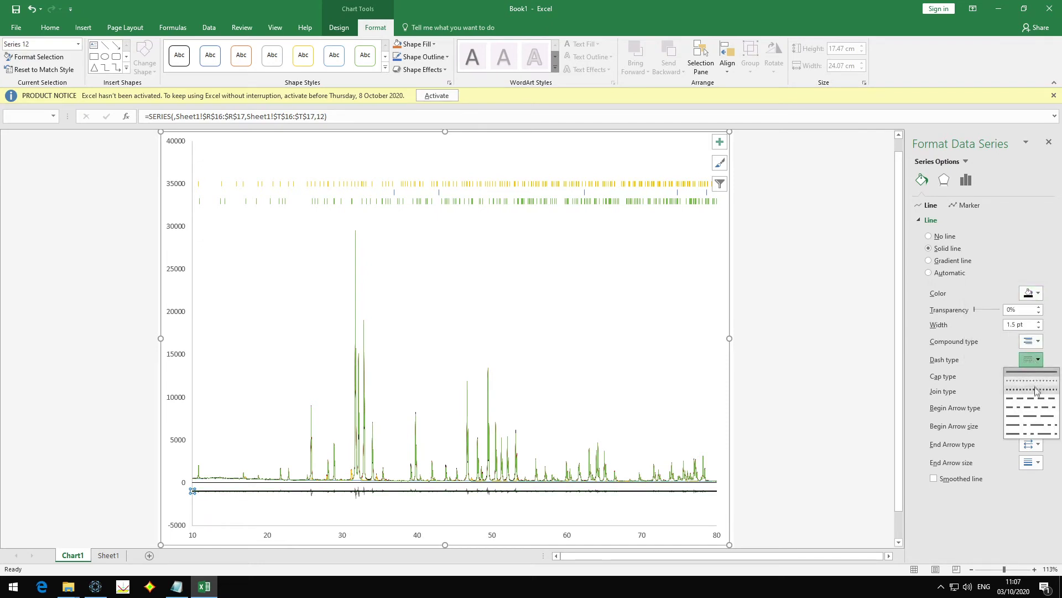
pyautogui.click(1035, 399)
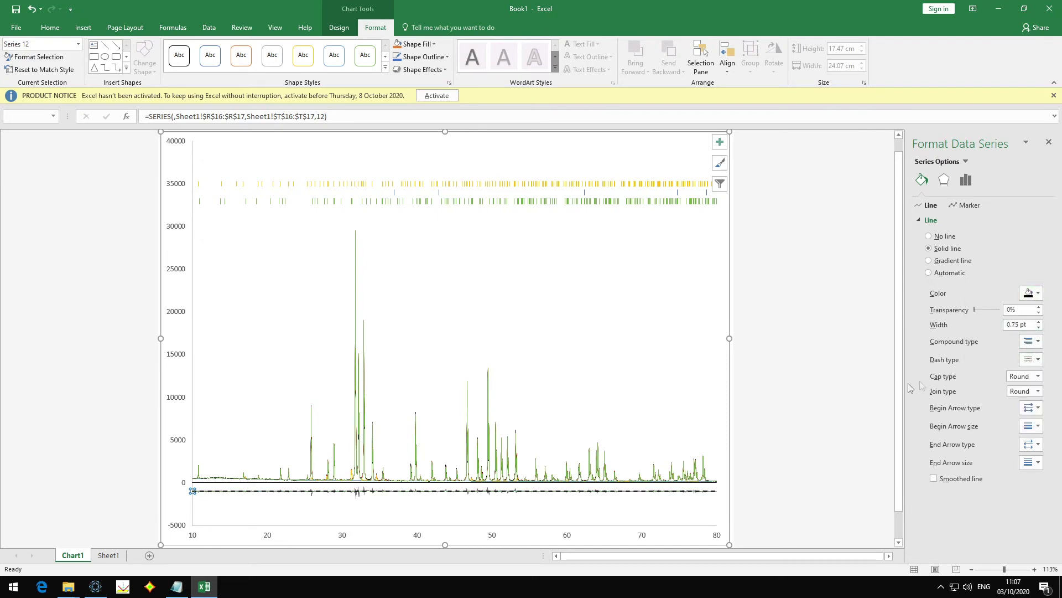
pyautogui.click(731, 365)
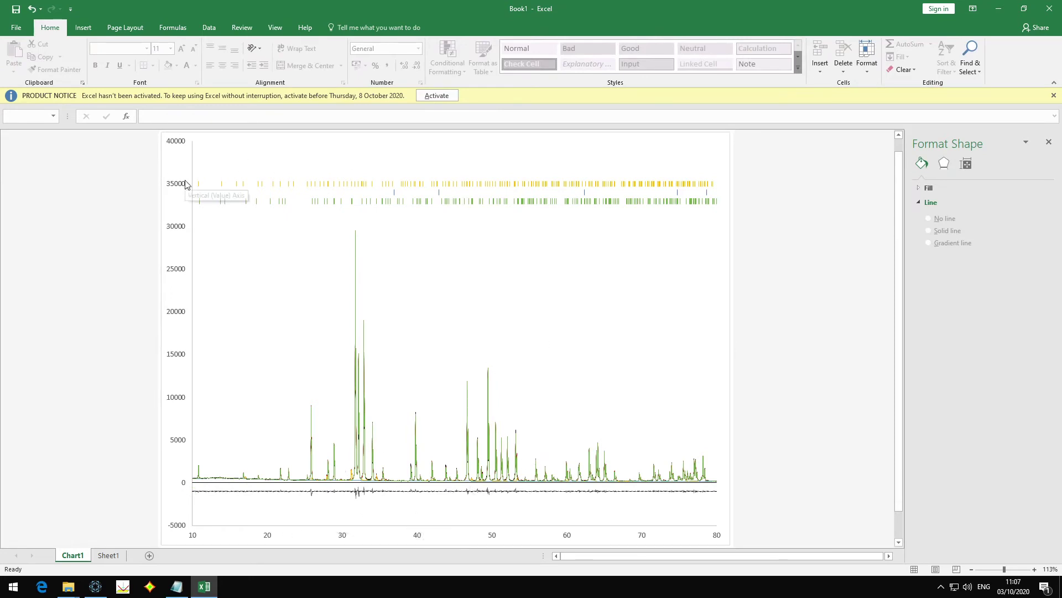
# Step: Set both the major and minor tick marks of the horizontal axis to Outside
pyautogui.doubleClick(573, 534)
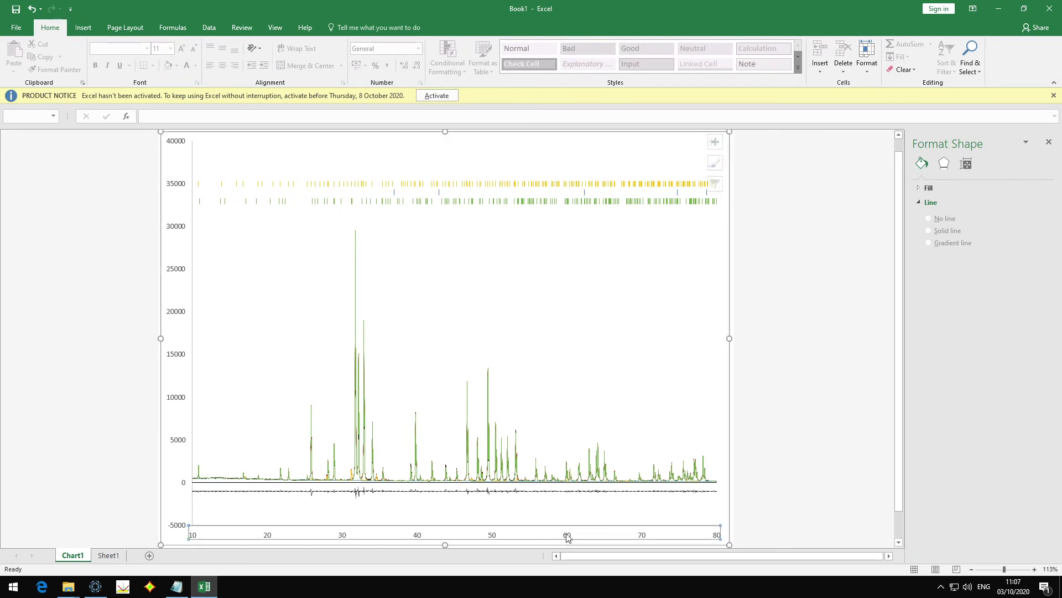
pyautogui.click(994, 204)
pyautogui.click(920, 203)
pyautogui.click(921, 426)
pyautogui.click(1013, 440)
pyautogui.click(1021, 466)
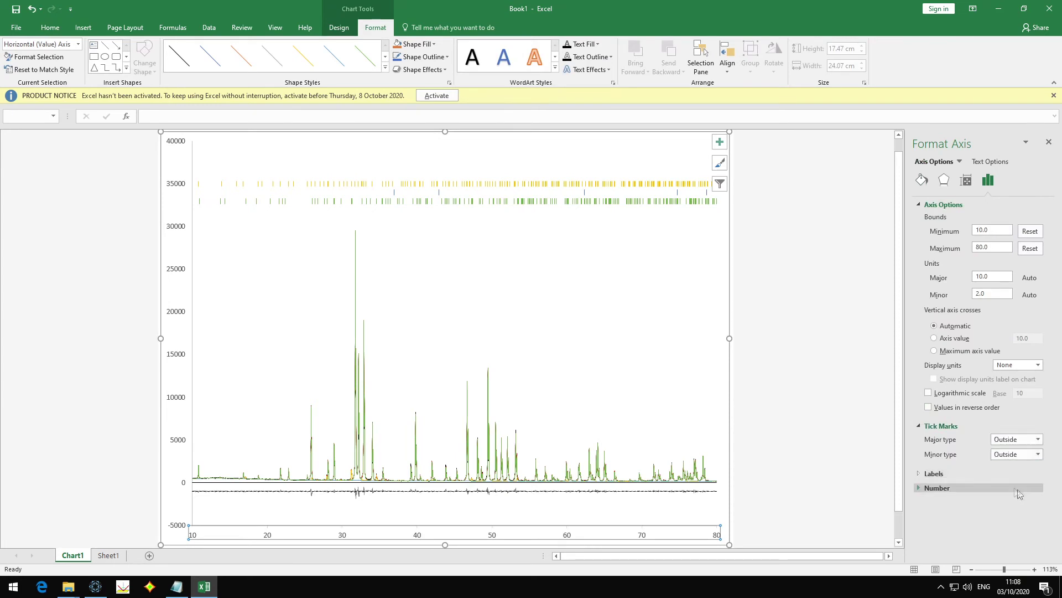
# Step: Set both the major and minor tick marks of the vertical axis to Outside
pyautogui.click(177, 190)
pyautogui.click(1016, 439)
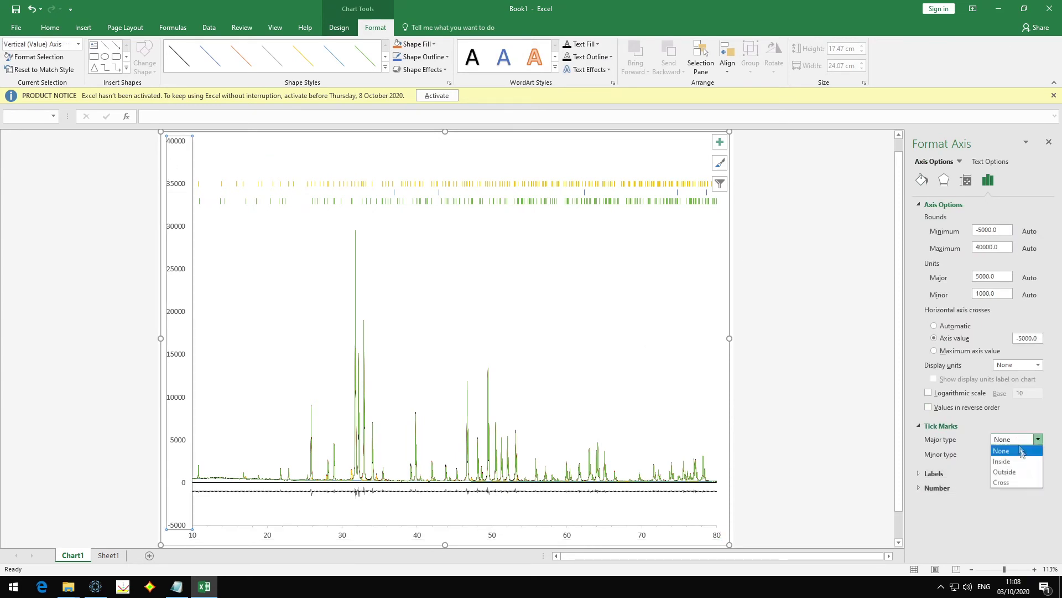
pyautogui.click(1007, 471)
pyautogui.click(1017, 454)
pyautogui.click(1006, 486)
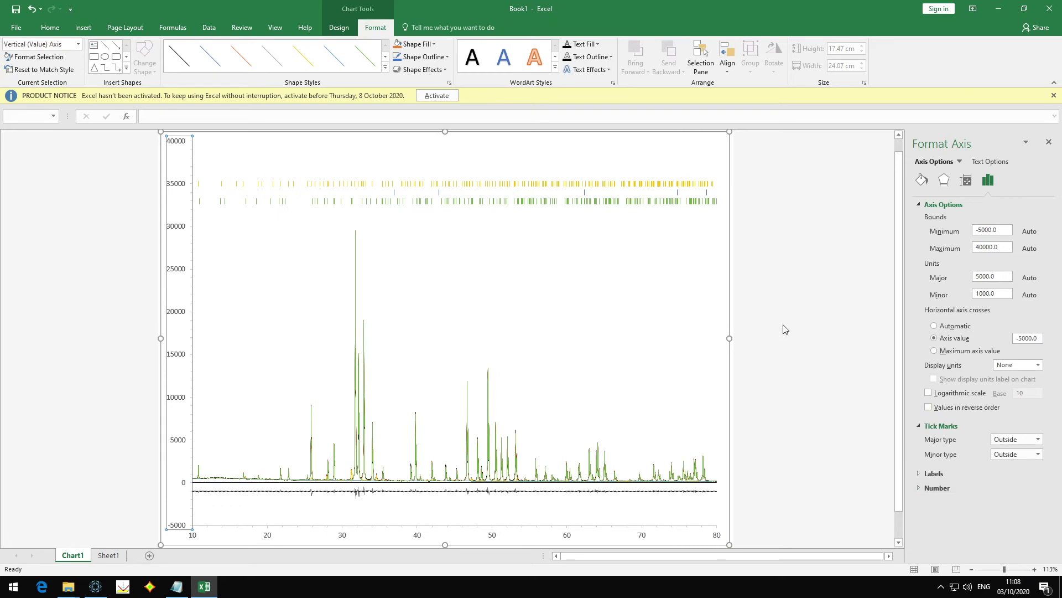
pyautogui.click(777, 472)
# Step: Change the line colour of the horizontal and vertical axes to black
pyautogui.click(655, 526)
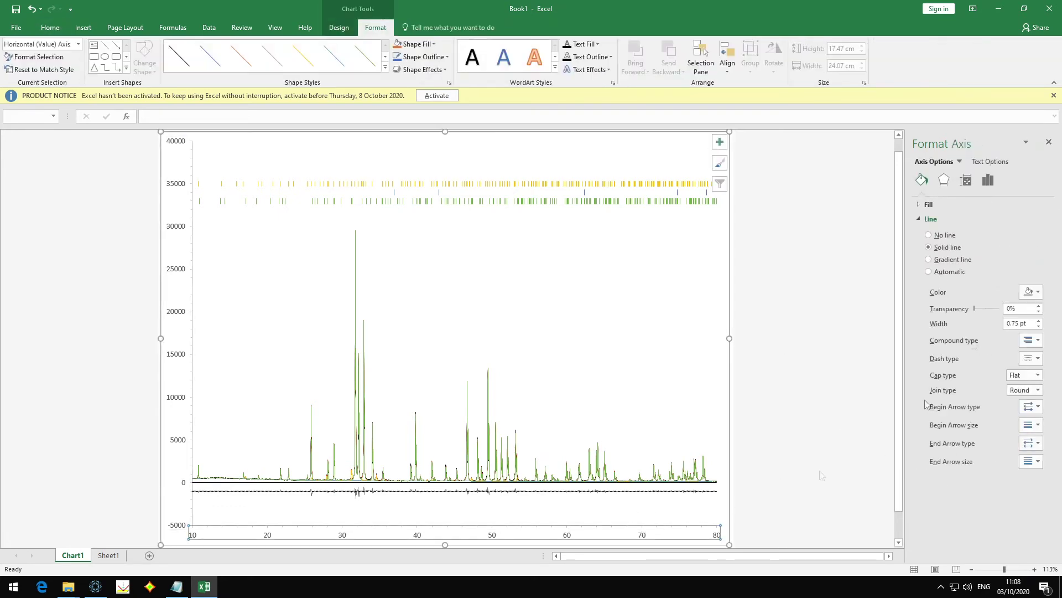
pyautogui.click(1033, 291)
pyautogui.click(980, 318)
pyautogui.click(193, 187)
pyautogui.click(1035, 292)
pyautogui.click(979, 318)
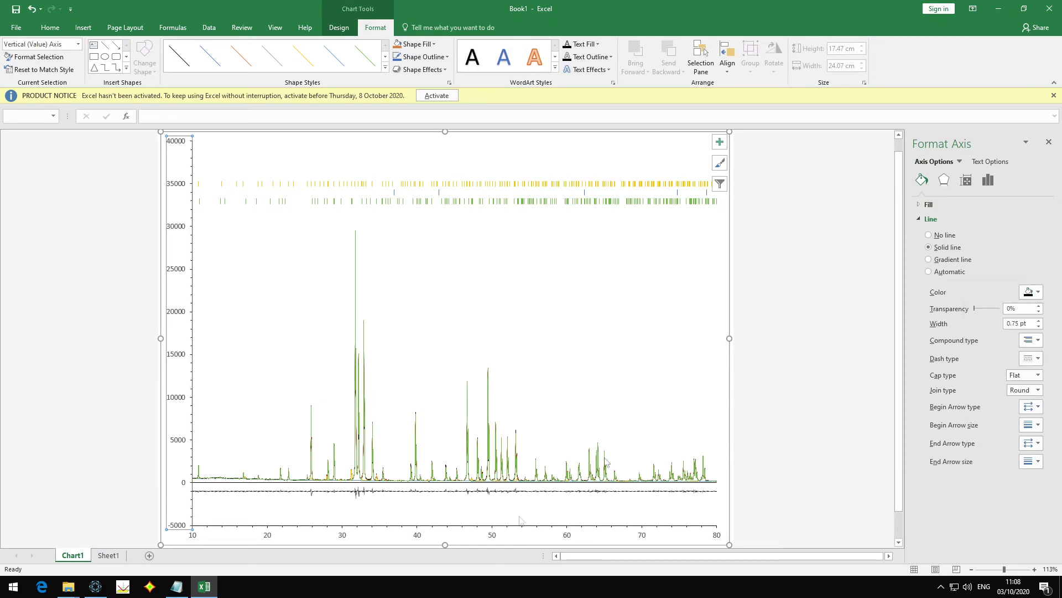
# Step: Add primary horizontal and primary vertical axis titles to Chart1
pyautogui.click(339, 27)
pyautogui.click(17, 58)
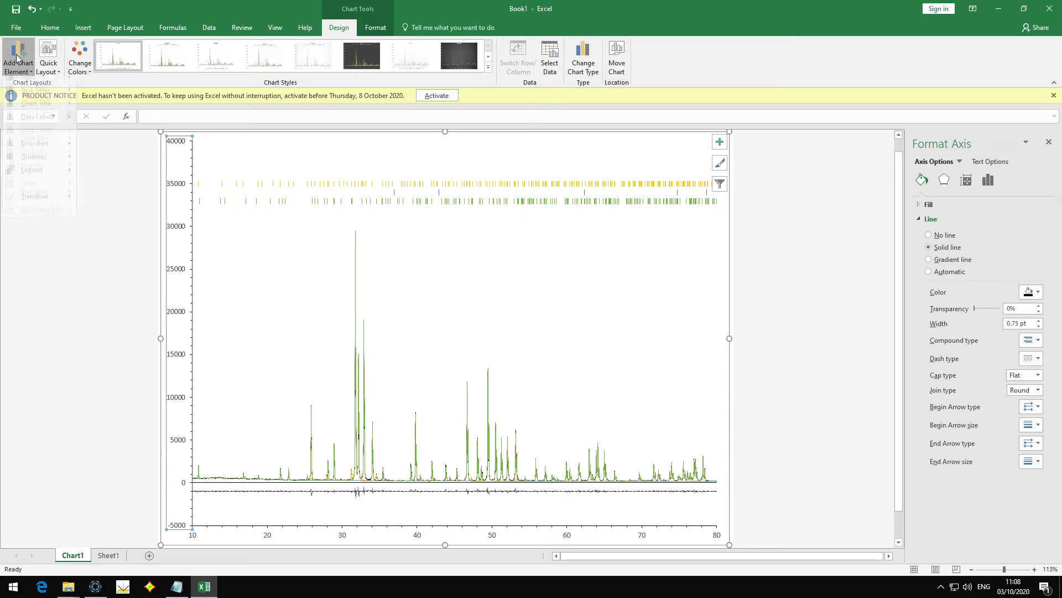
pyautogui.moveTo(33, 111)
pyautogui.click(152, 102)
pyautogui.click(20, 55)
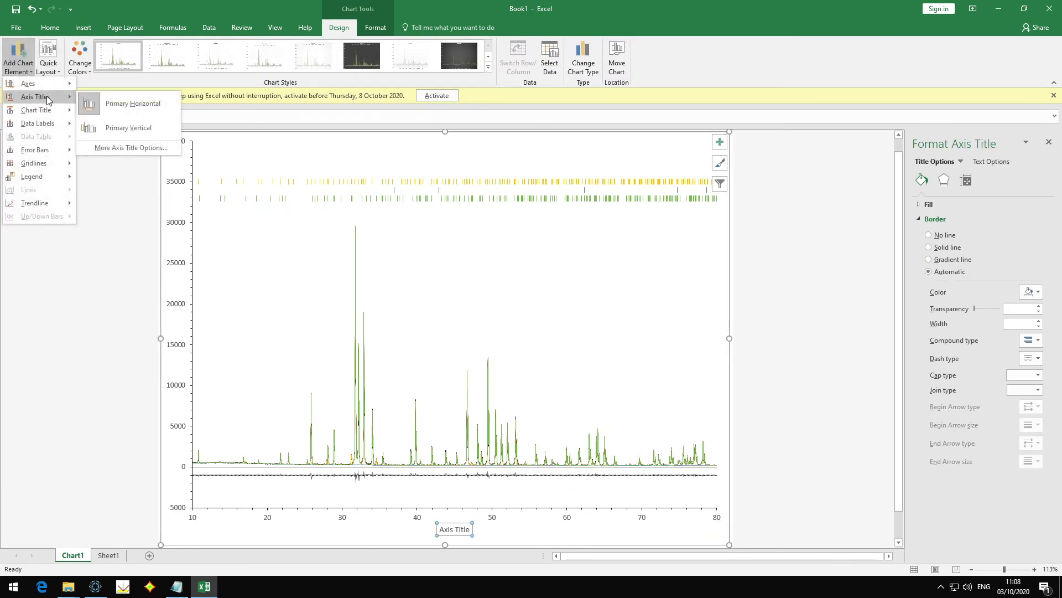
pyautogui.click(129, 128)
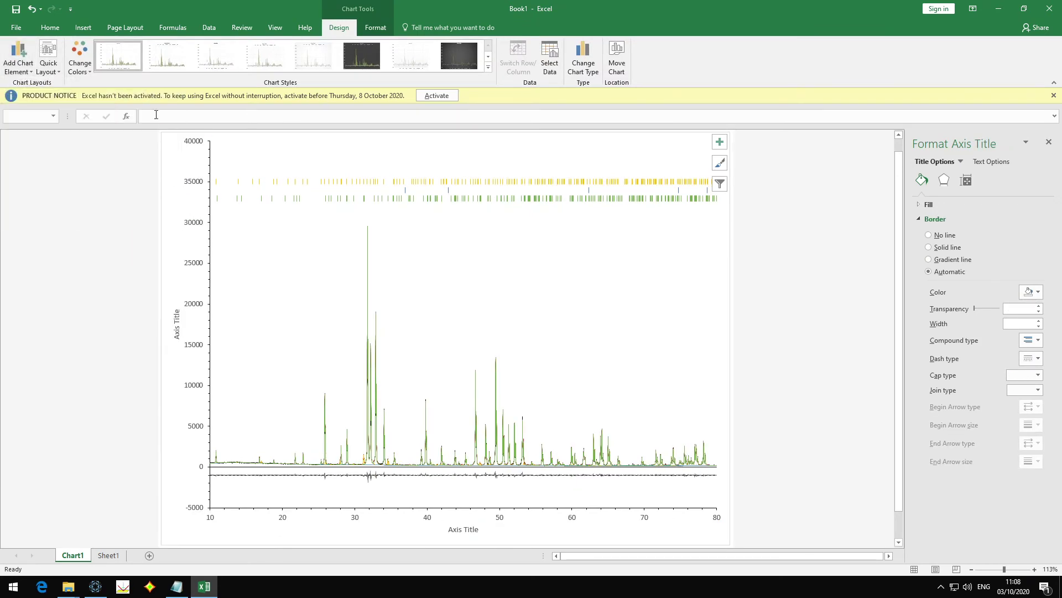
# Step: Replace the vertical axis title text with "Intensity (counts)"
pyautogui.tripleClick(177, 324)
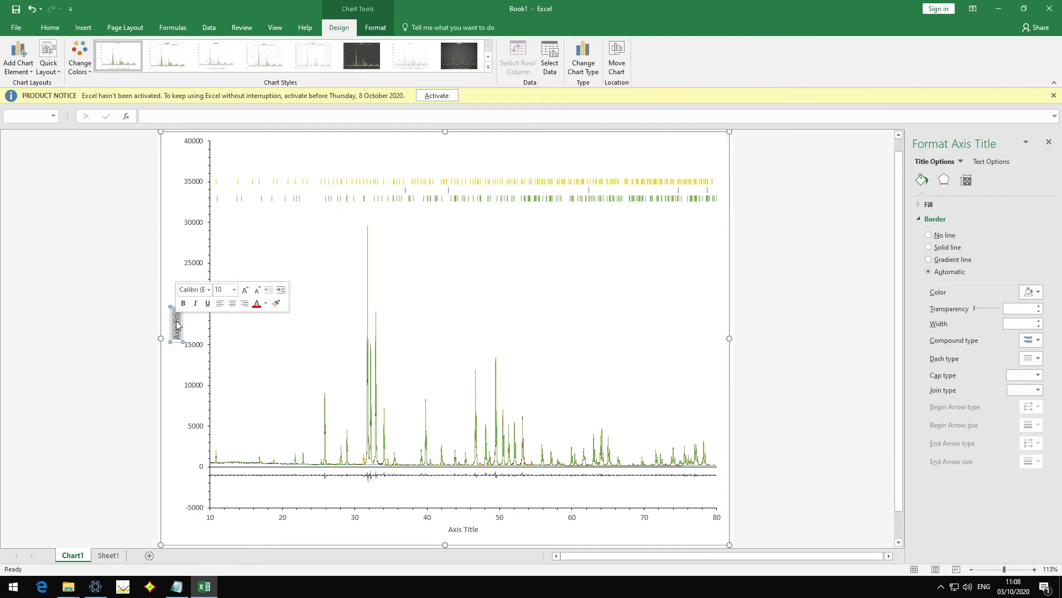
pyautogui.press('BackSpace')
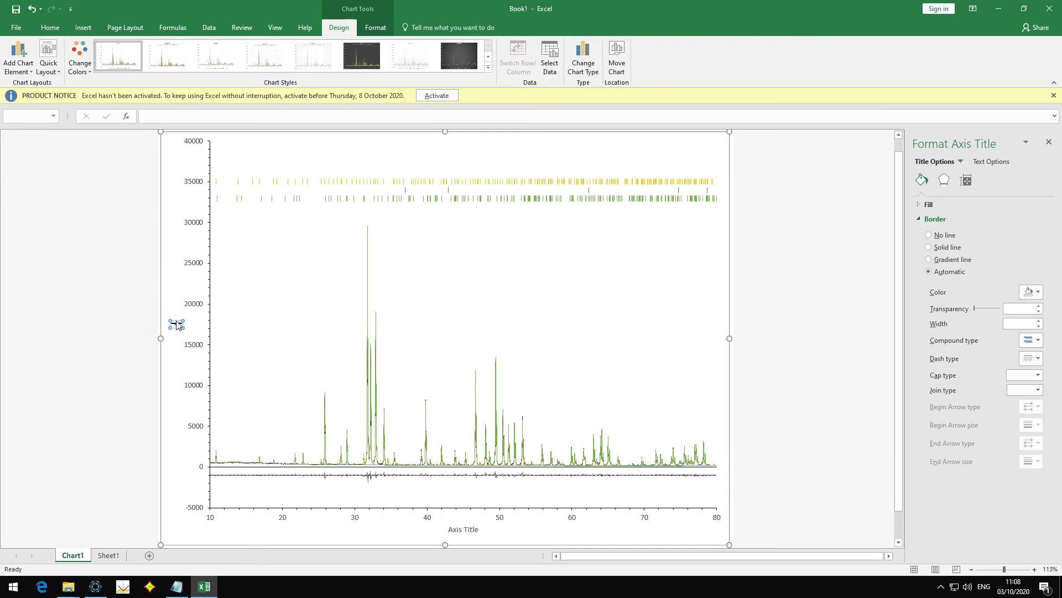
pyautogui.write('Intensity (')
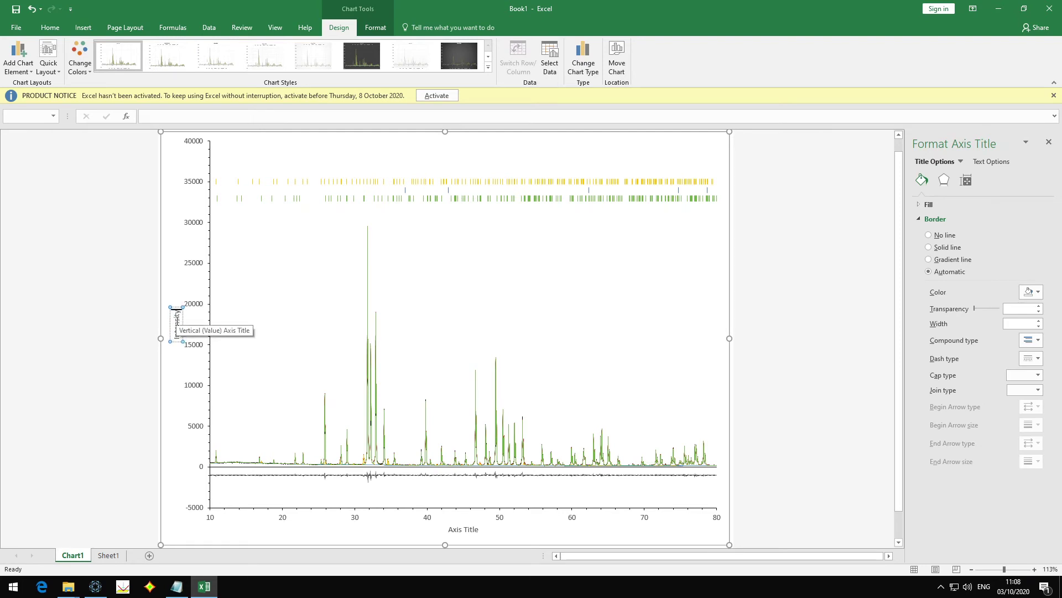
pyautogui.write('counts')
# Step: Replace the horizontal axis title text with "Diffraction Angle (°2θ)", inserting the theta as a symbol
pyautogui.tripleClick(462, 531)
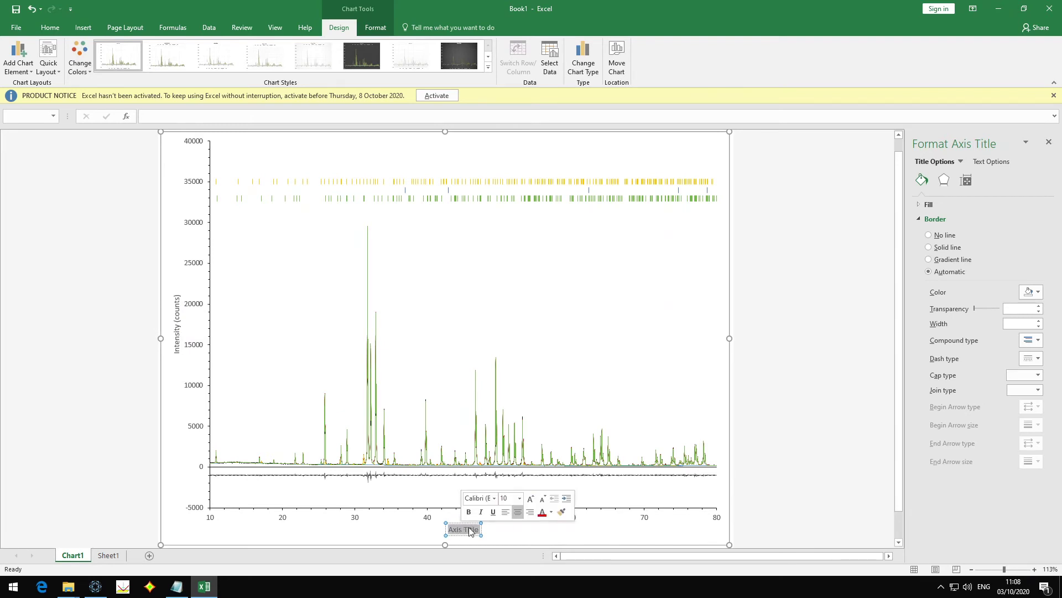
pyautogui.write('Diffraction Angle (°2')
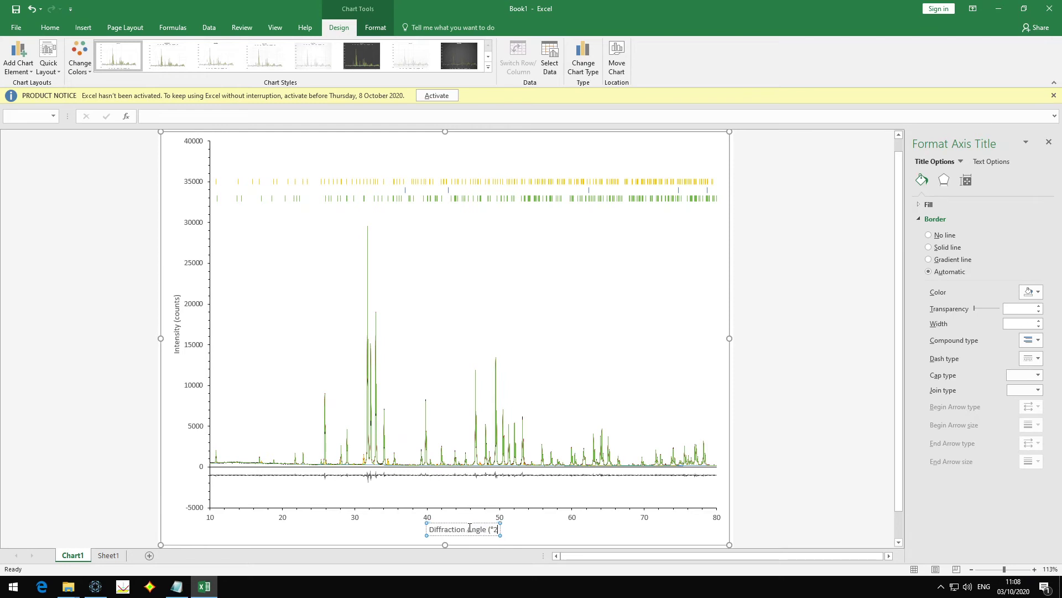
pyautogui.click(83, 27)
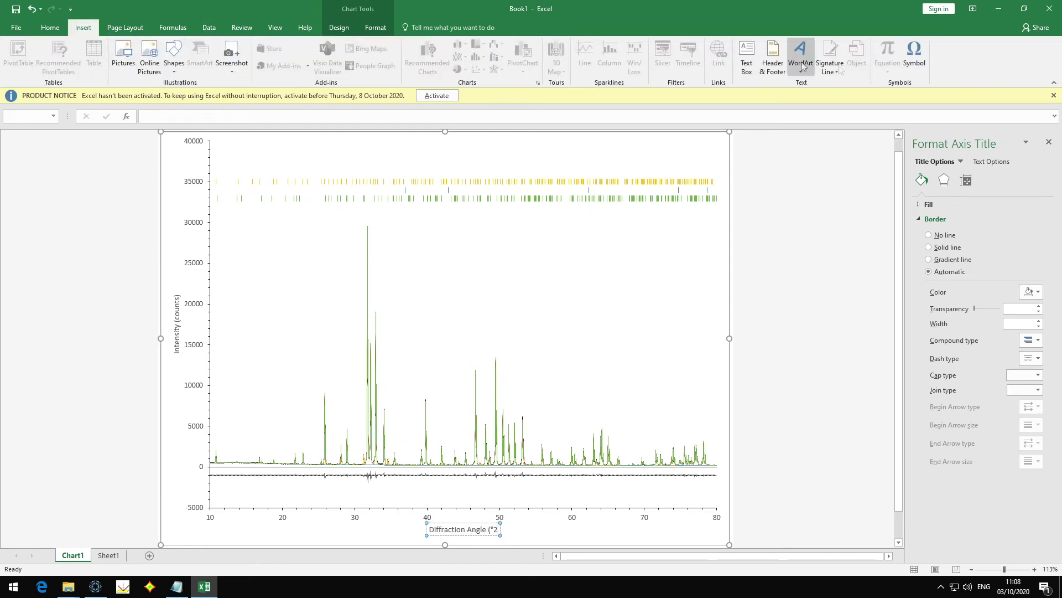
pyautogui.click(914, 55)
pyautogui.doubleClick(393, 318)
pyautogui.click(656, 360)
pyautogui.write(')')
pyautogui.click(839, 425)
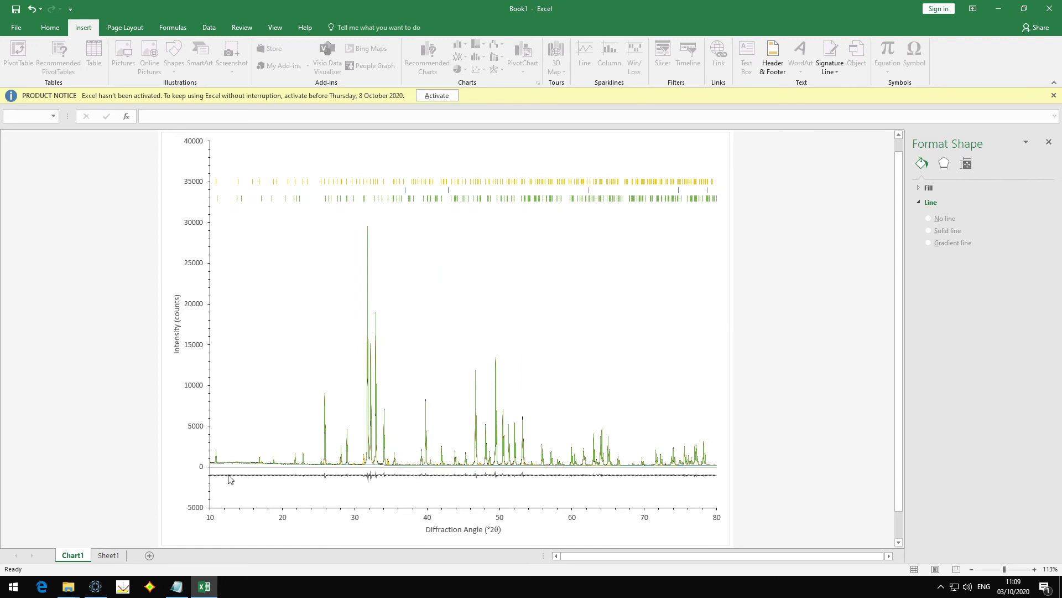
# Step: On Sheet1, change the Idiff formula in E2 to =B2-C2-2000 and fill it down the whole column
pyautogui.click(106, 555)
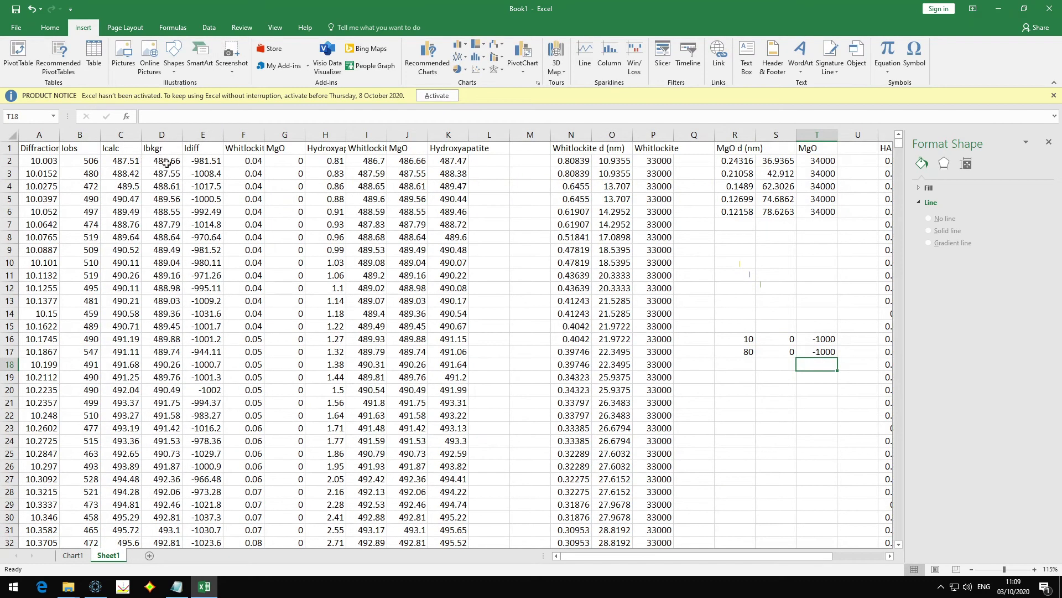
pyautogui.click(193, 160)
pyautogui.click(175, 117)
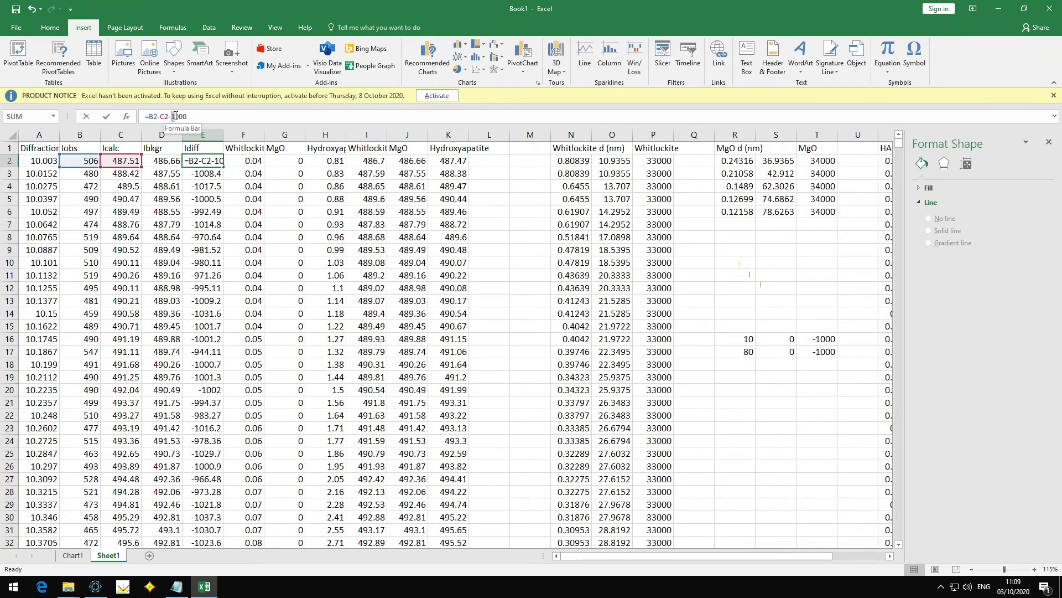
pyautogui.press('BackSpace')
pyautogui.write('2')
pyautogui.press('Tab')
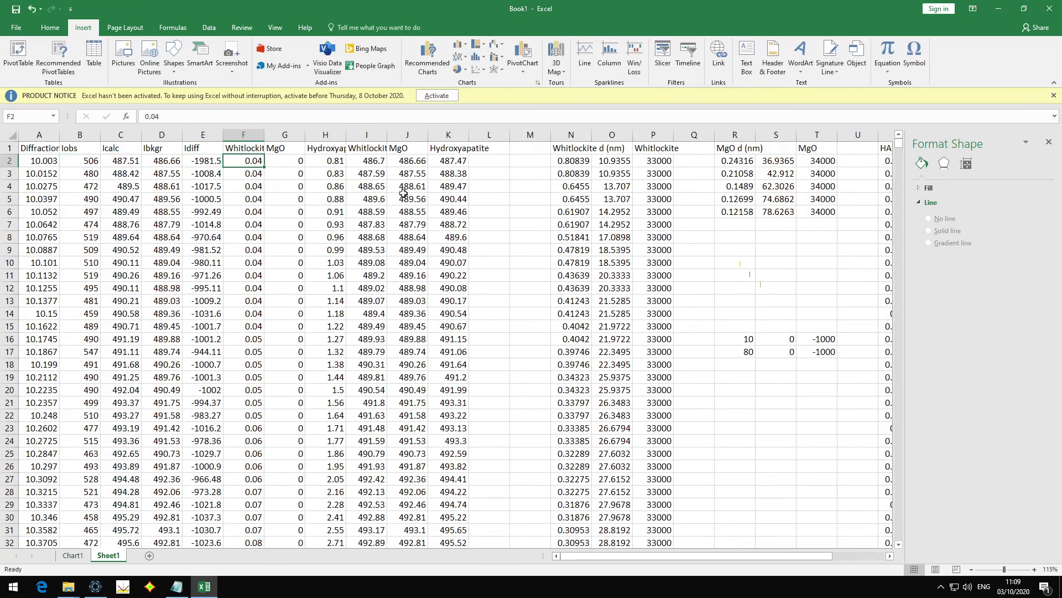
pyautogui.click(218, 167)
pyautogui.doubleClick(223, 167)
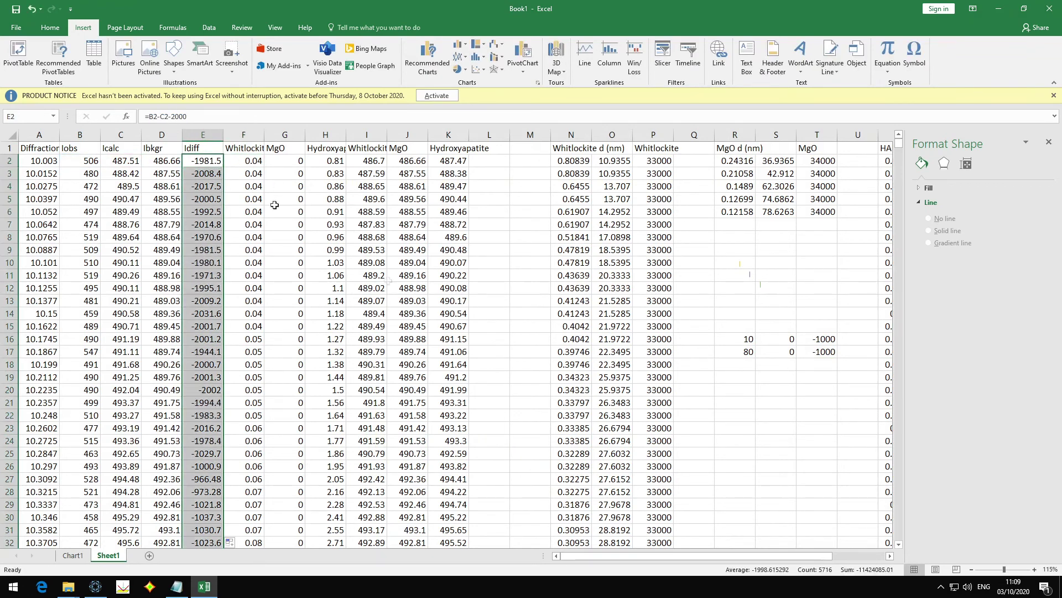
# Step: Set the difference baseline values in T16 and T17 to -2000 and return to Chart1
pyautogui.click(825, 340)
pyautogui.write('-2000')
pyautogui.press('Return')
pyautogui.write('-200')
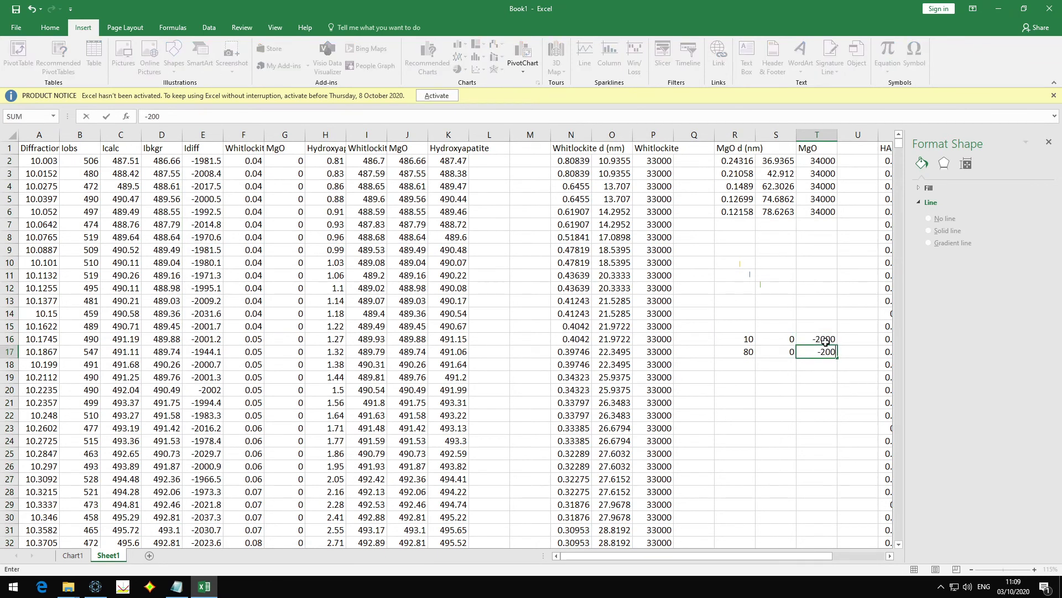
pyautogui.write('0')
pyautogui.press('Return')
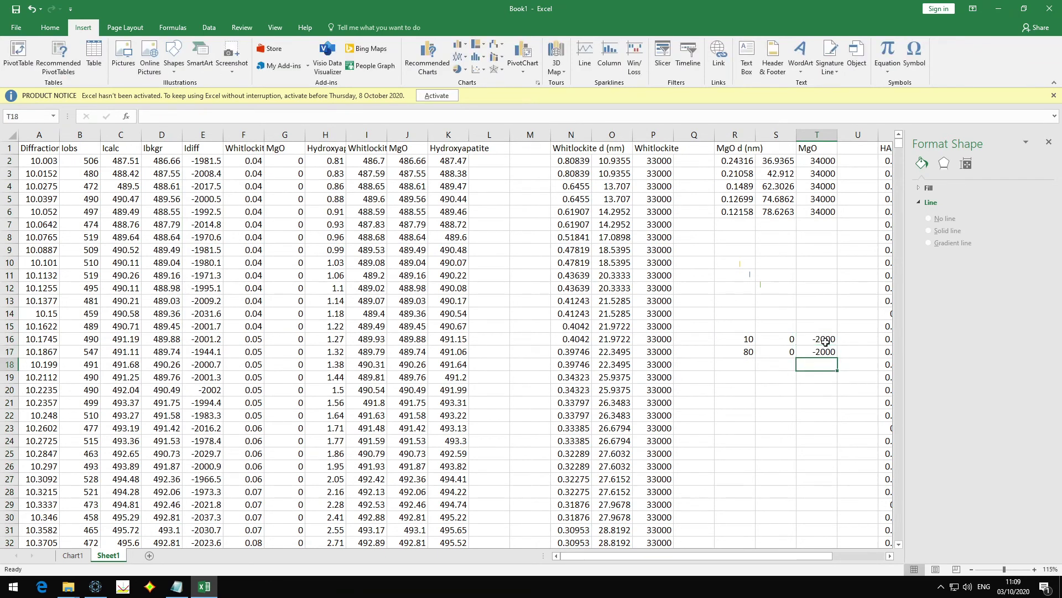
pyautogui.click(73, 555)
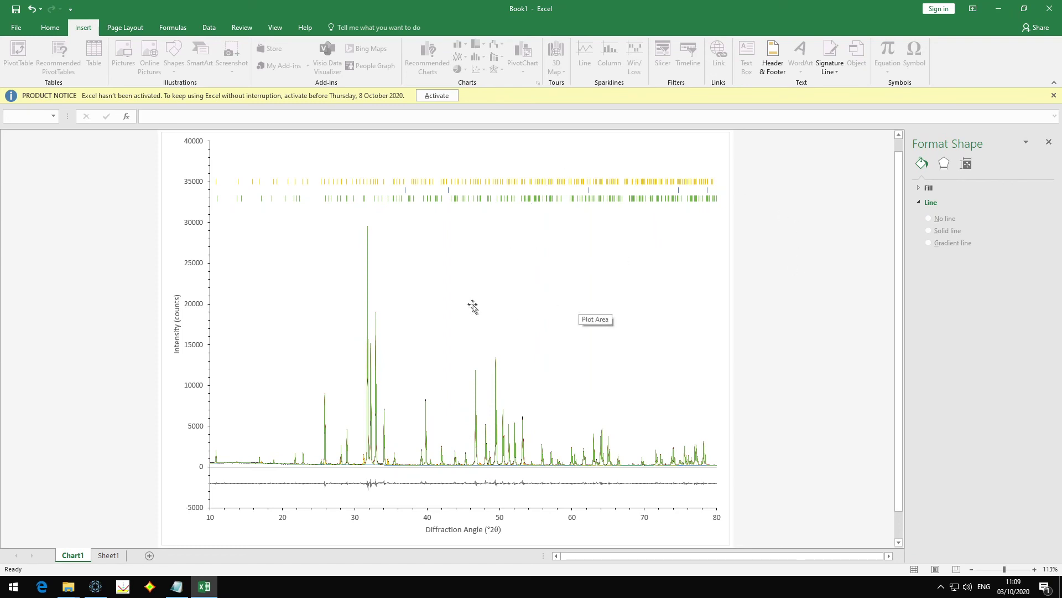
pyautogui.click(108, 555)
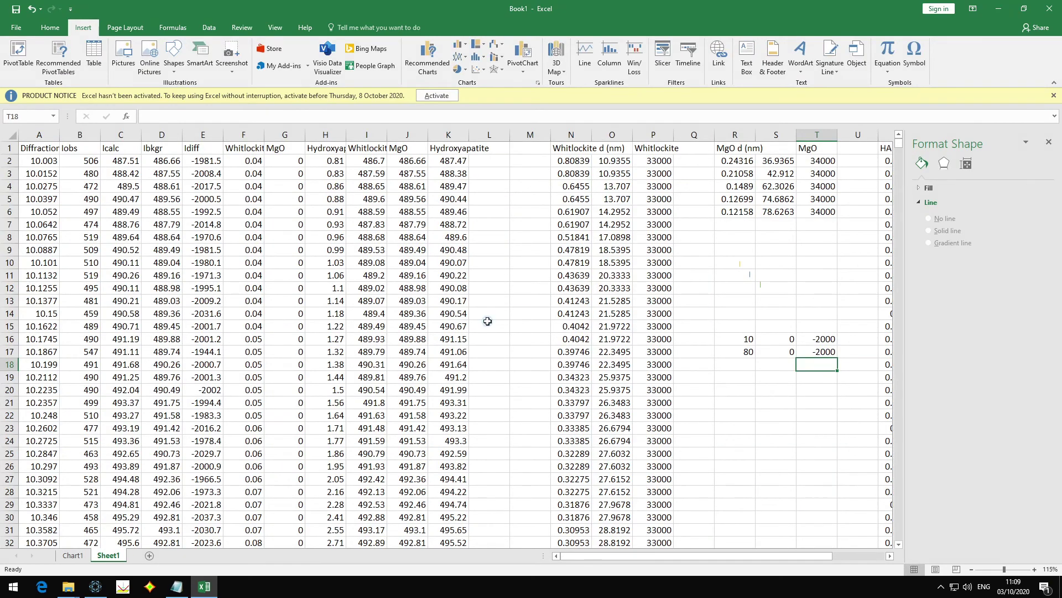
pyautogui.scroll(-1, 488, 321)
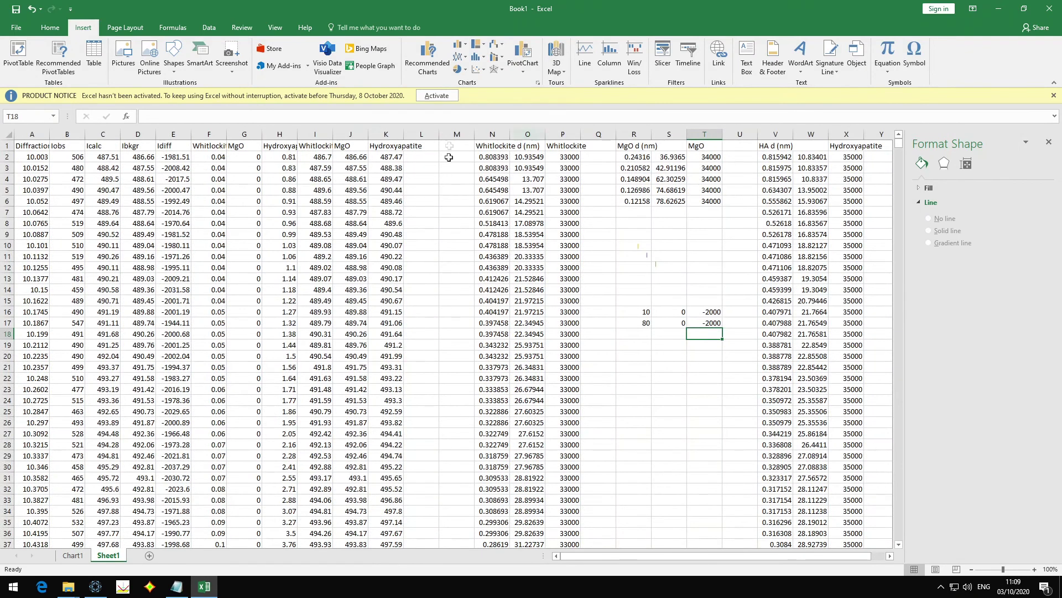
pyautogui.click(71, 556)
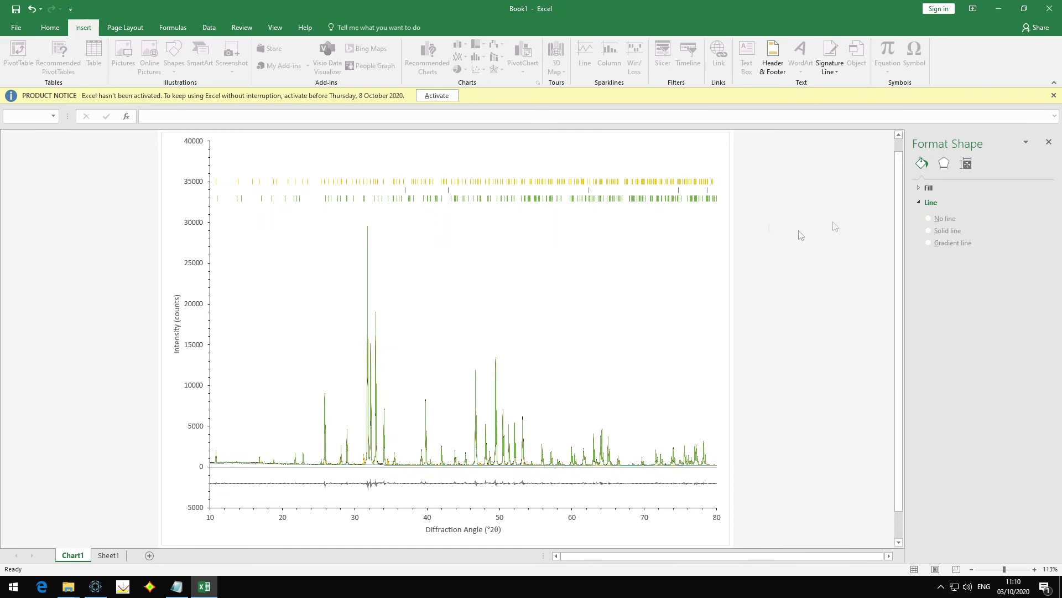
pyautogui.click(593, 199)
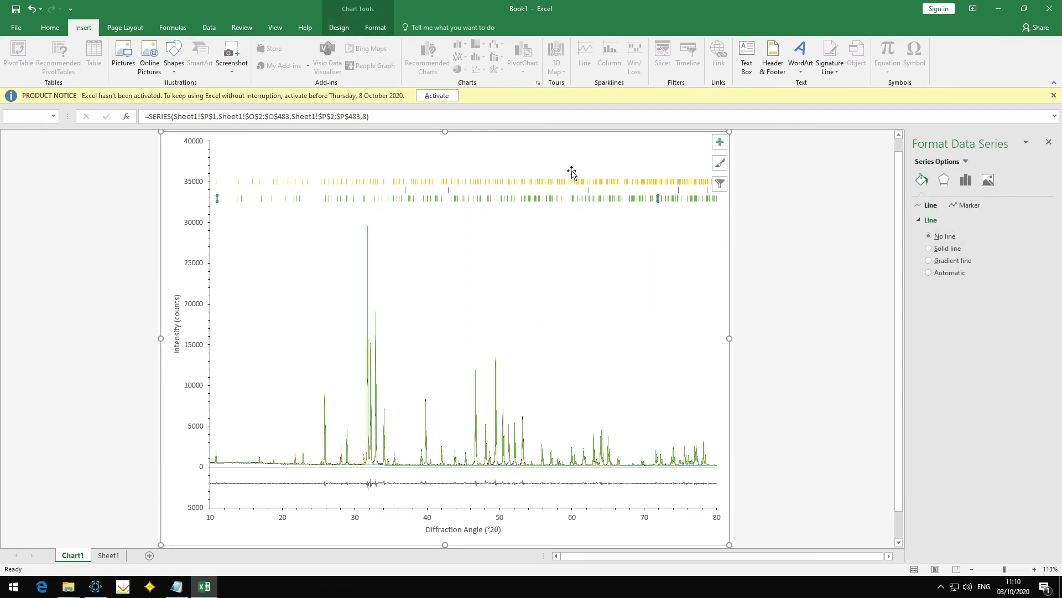
pyautogui.click(791, 211)
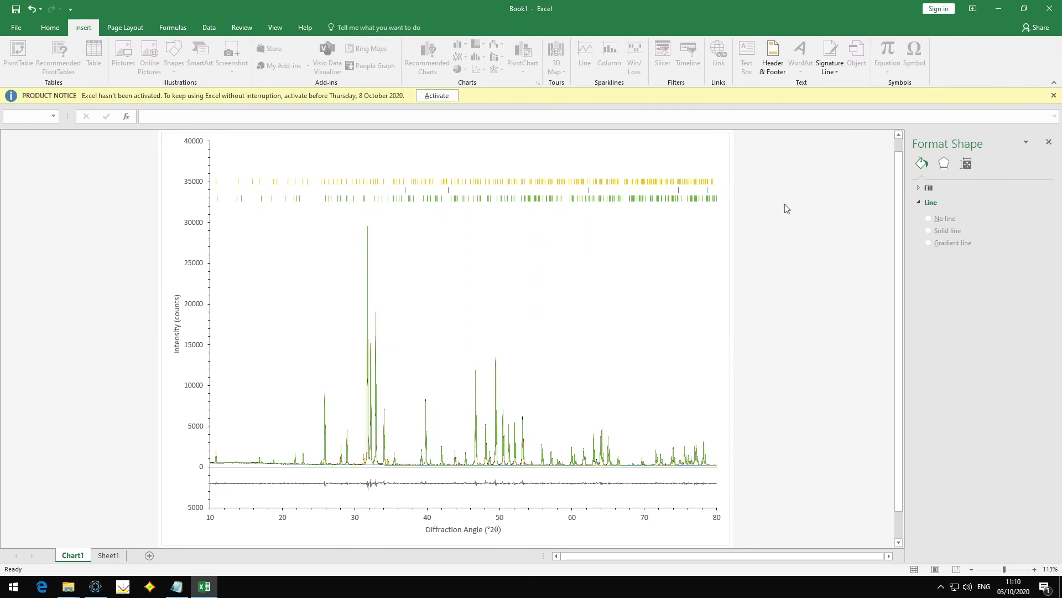